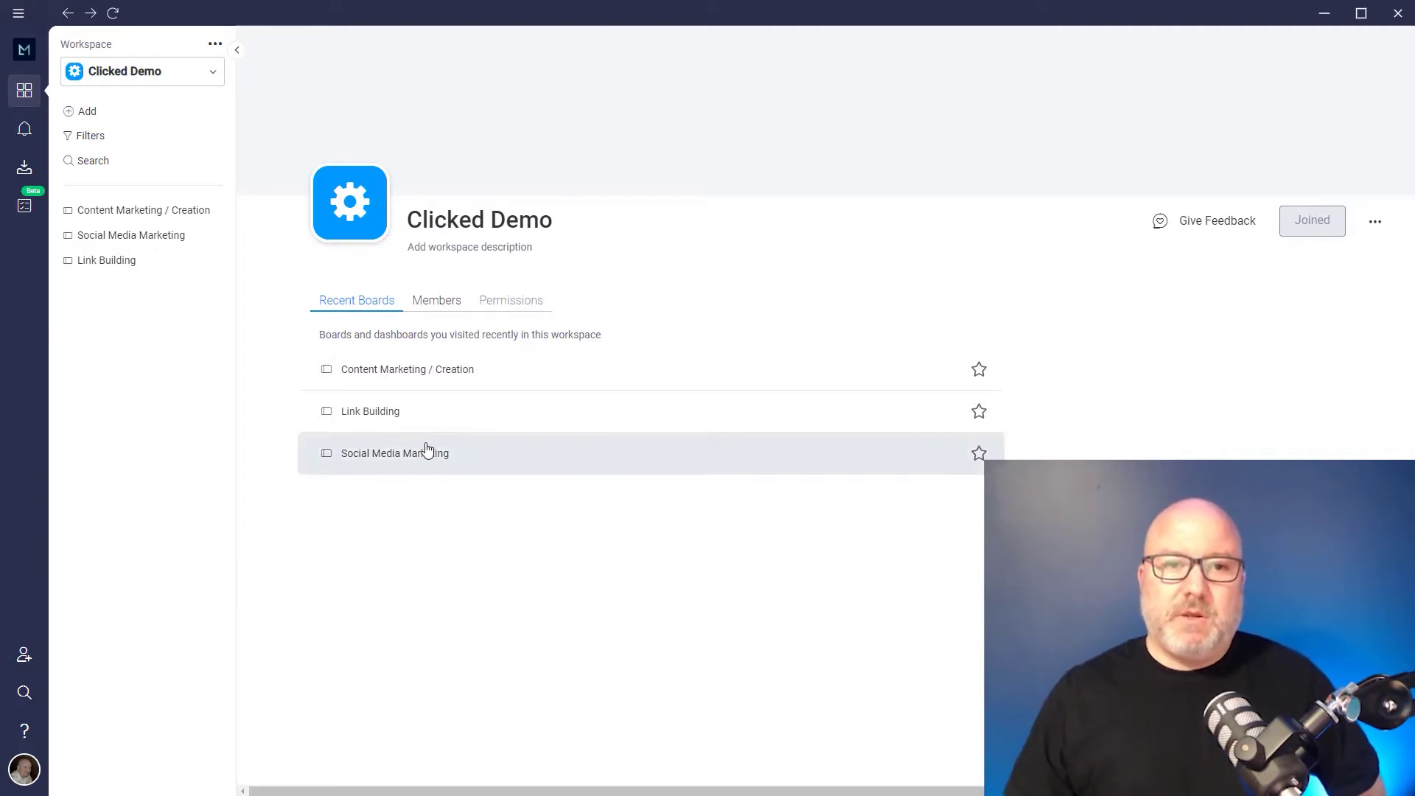
- Open the Content Marketing / Creation board from Recent Boards and look over its groups
click(400, 371)
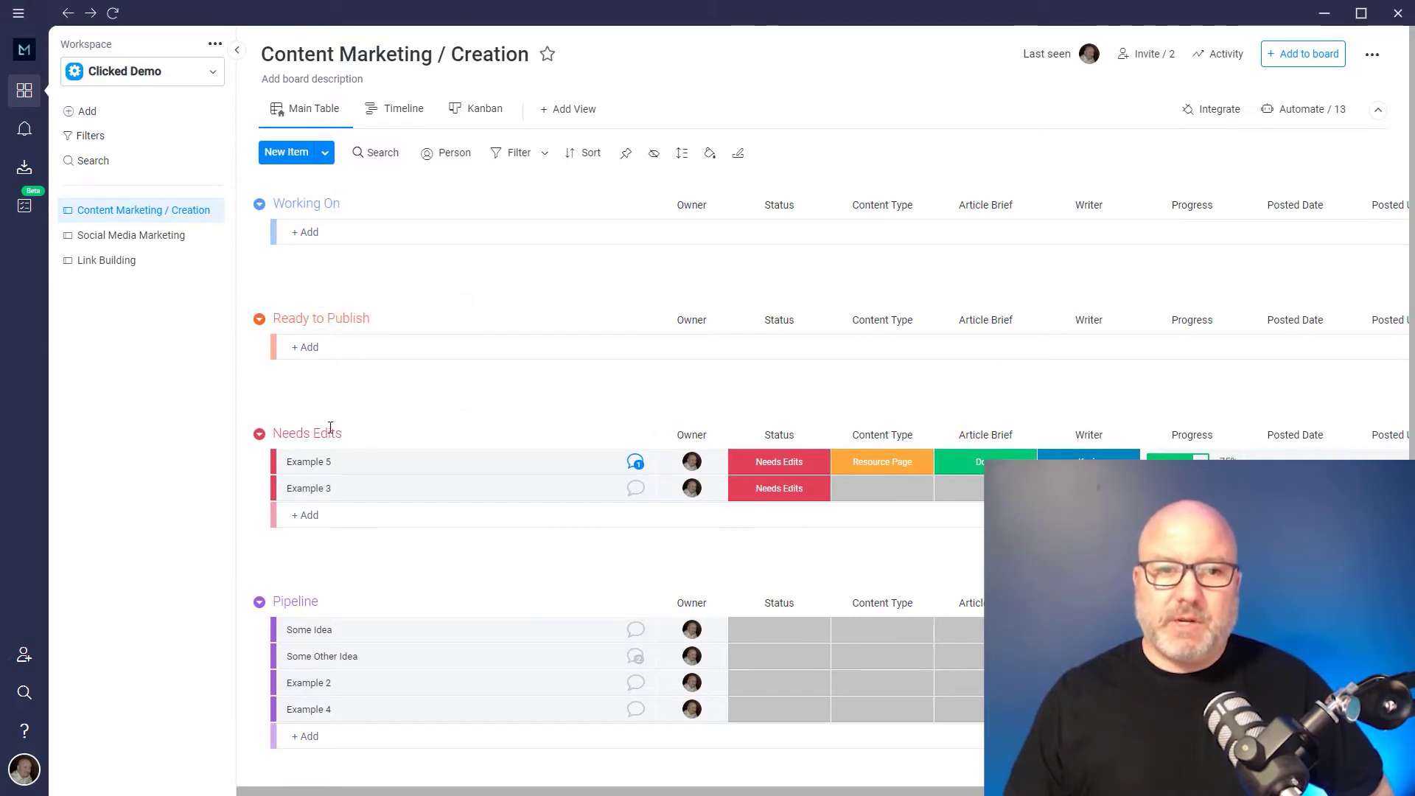
scroll(504, 596, down, 3)
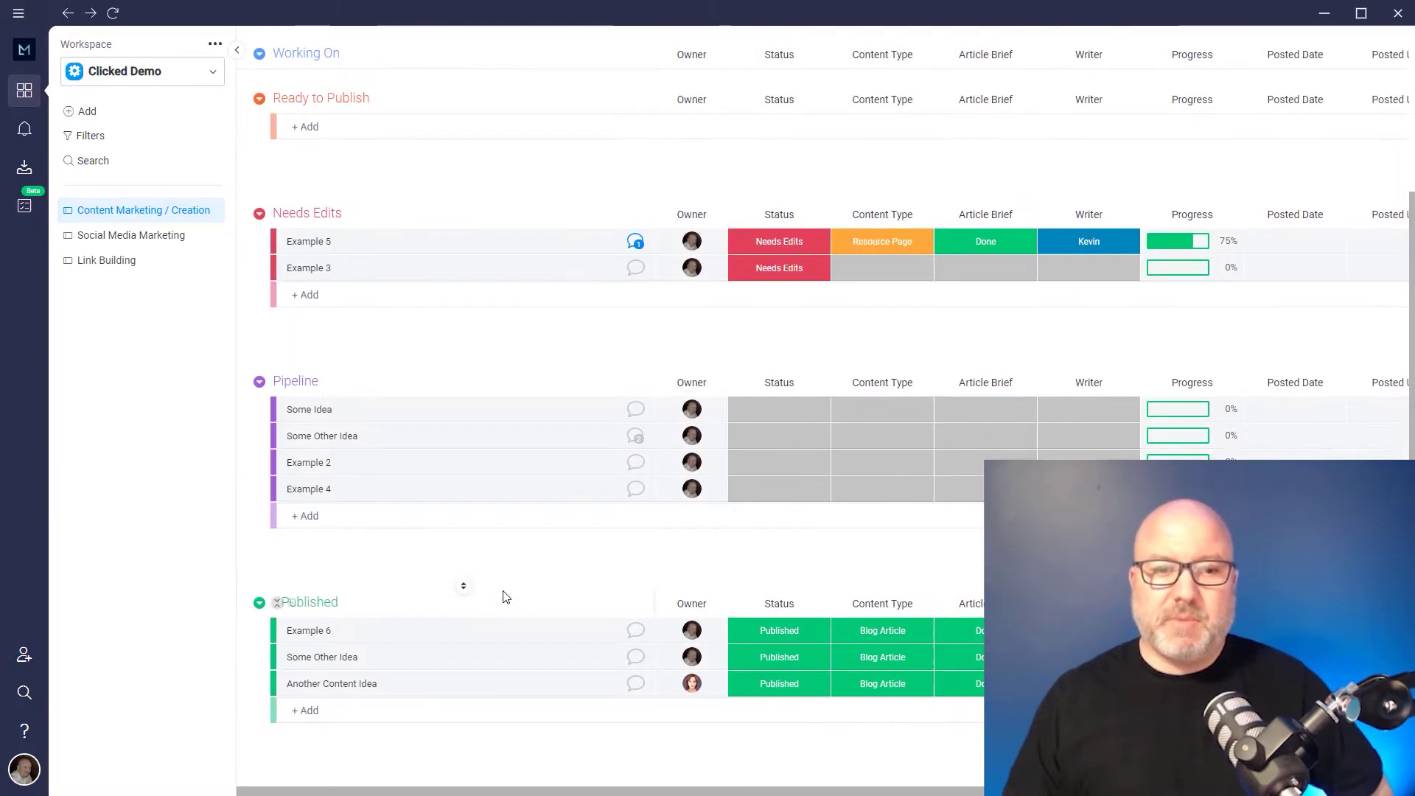
scroll(462, 626, up, 3)
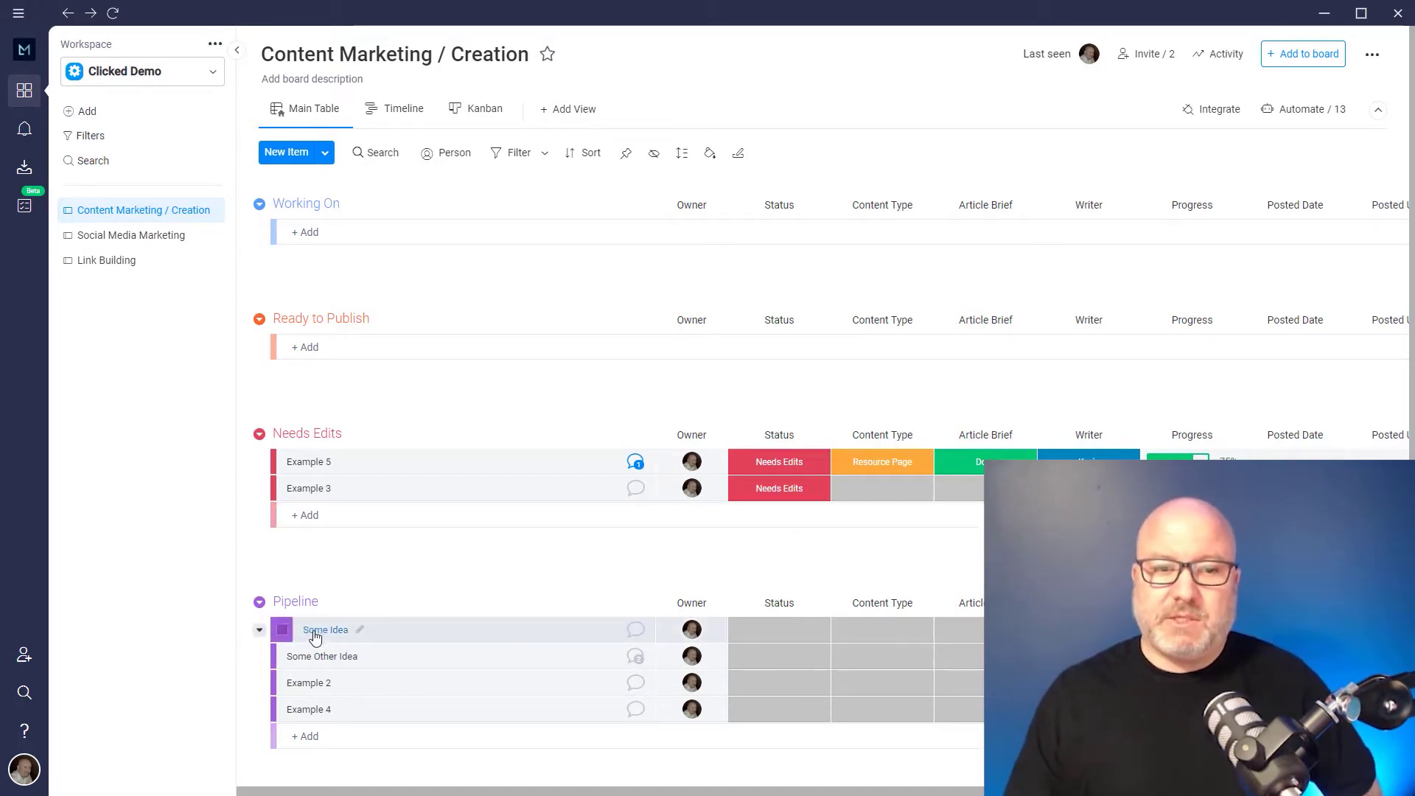
- Set Some Idea's Content Type to Blog Article
click(866, 638)
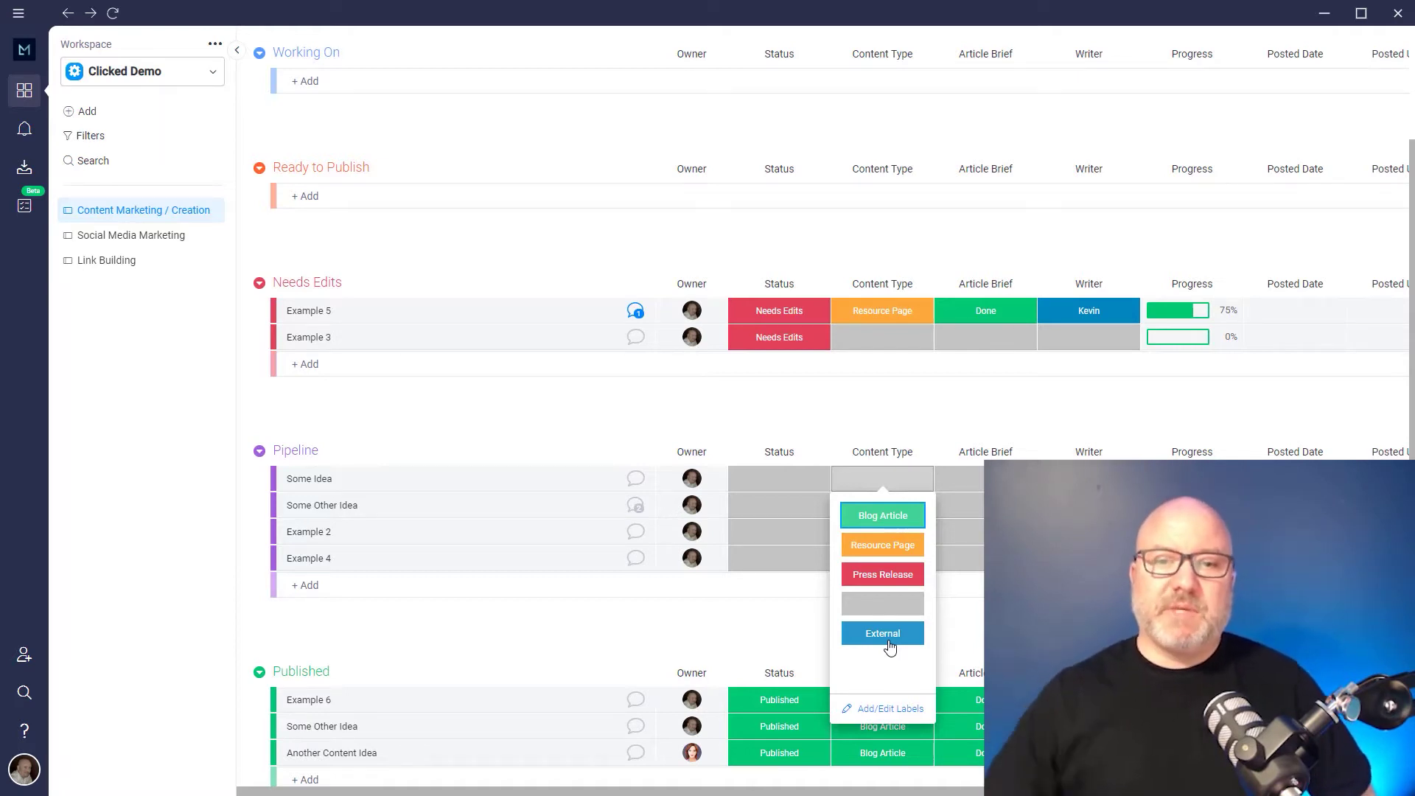
click(883, 517)
scroll(985, 414, down, 1)
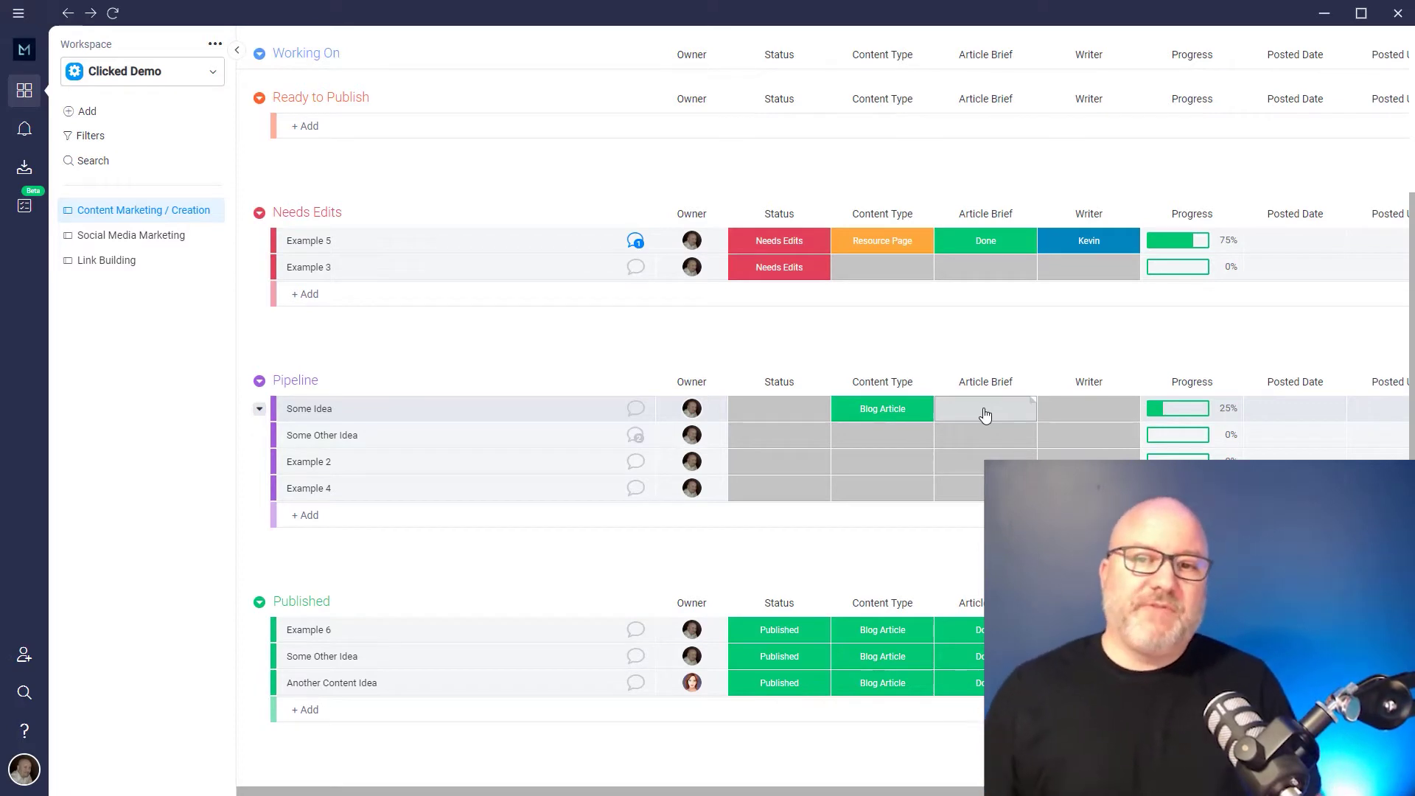
- Set Some Idea's Article Brief to Working on it, then change it to Done
click(985, 415)
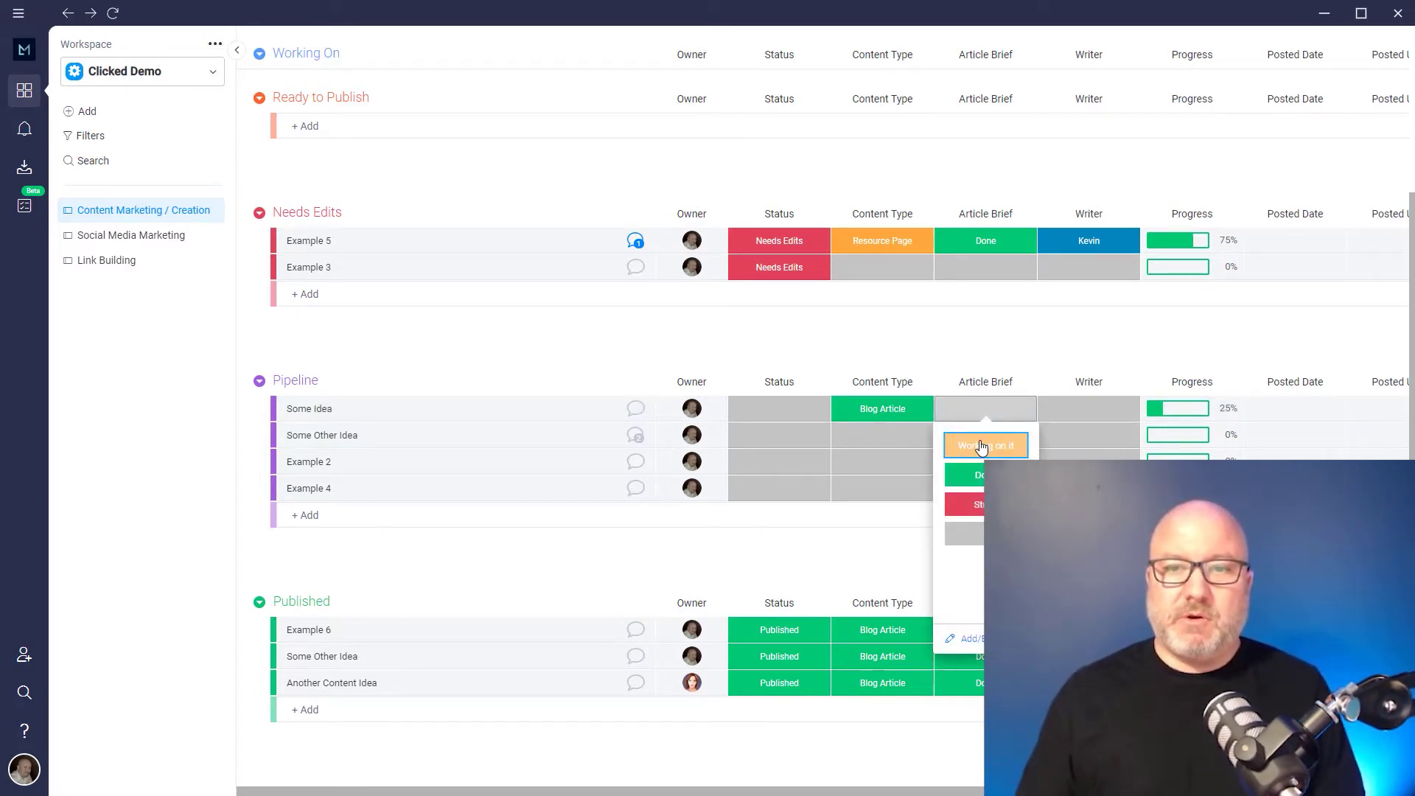
click(980, 445)
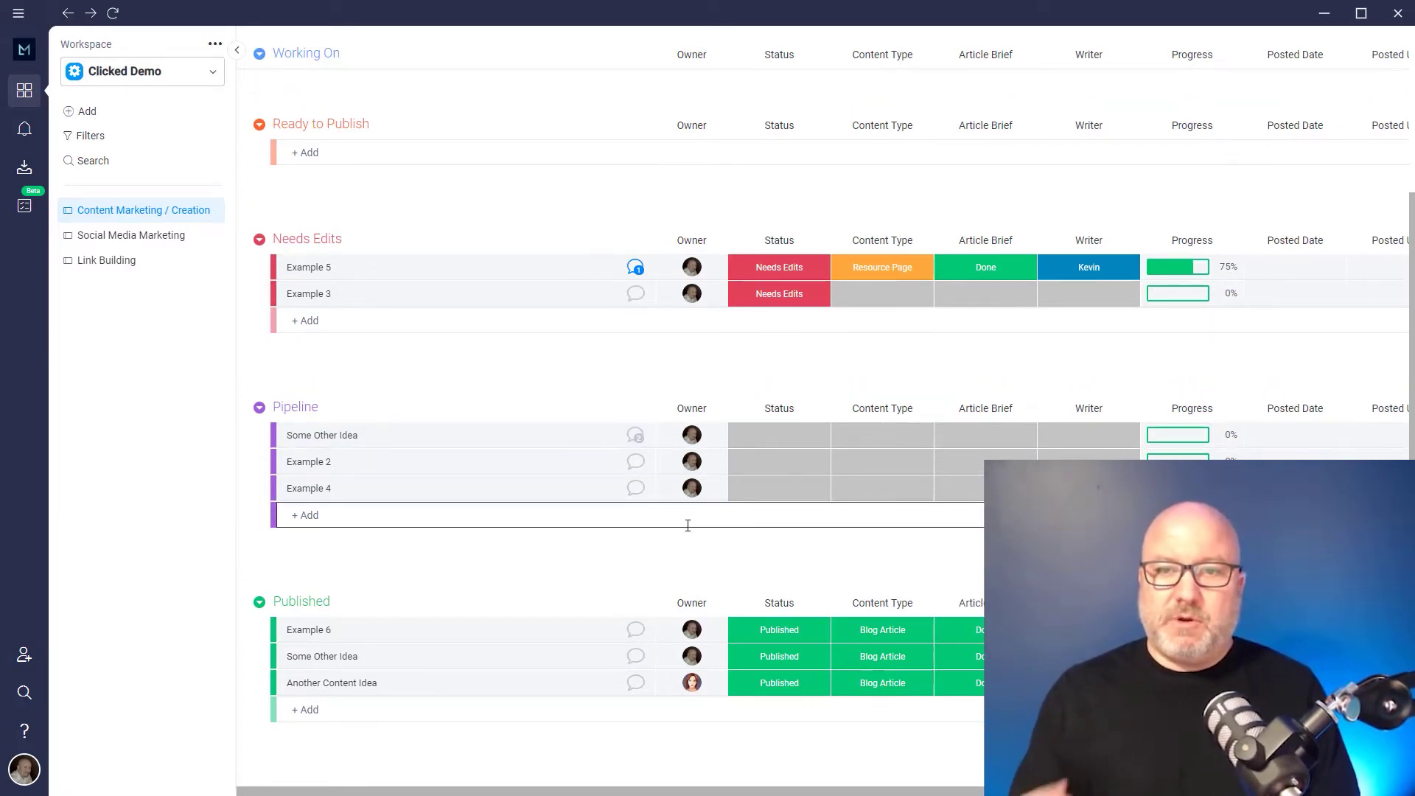
scroll(689, 525, up, 3)
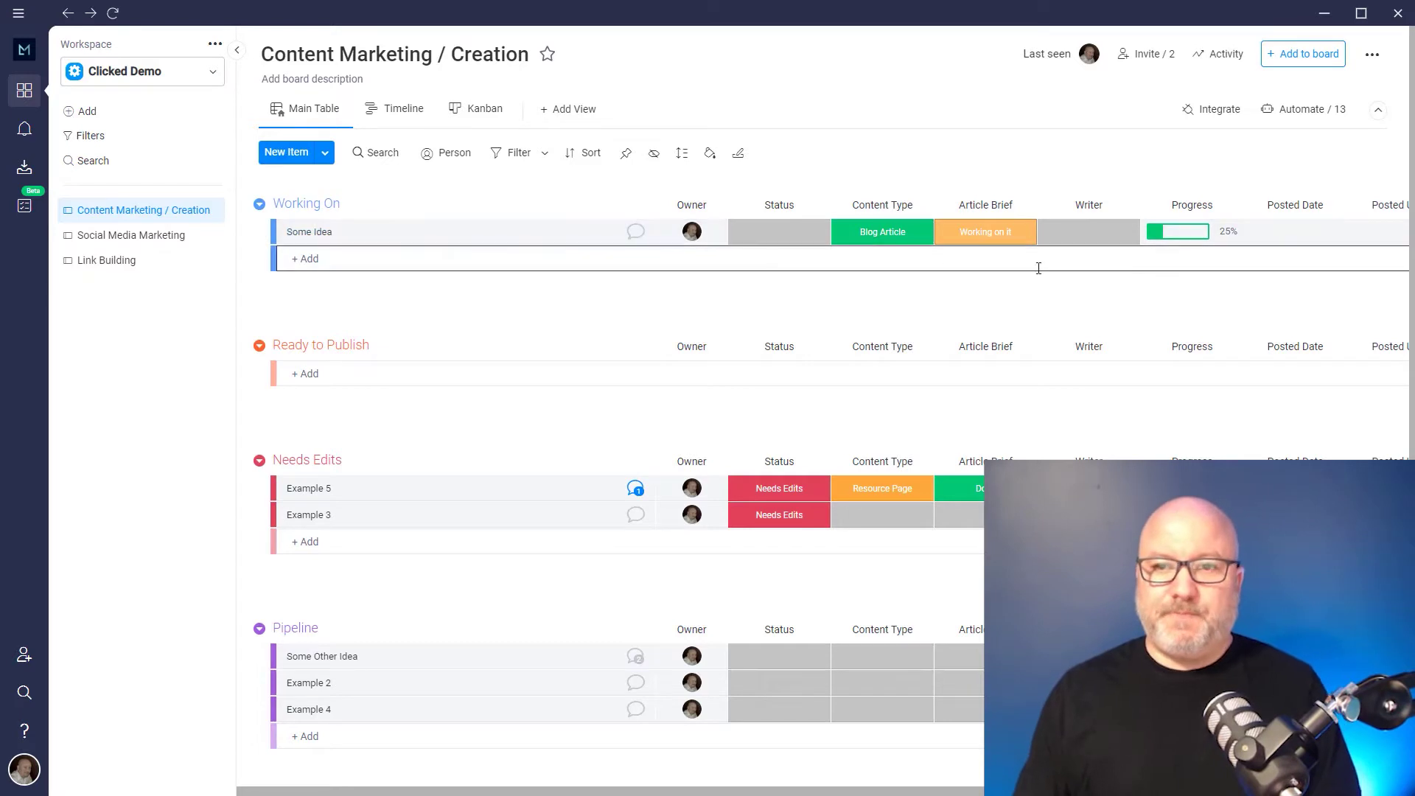
click(986, 234)
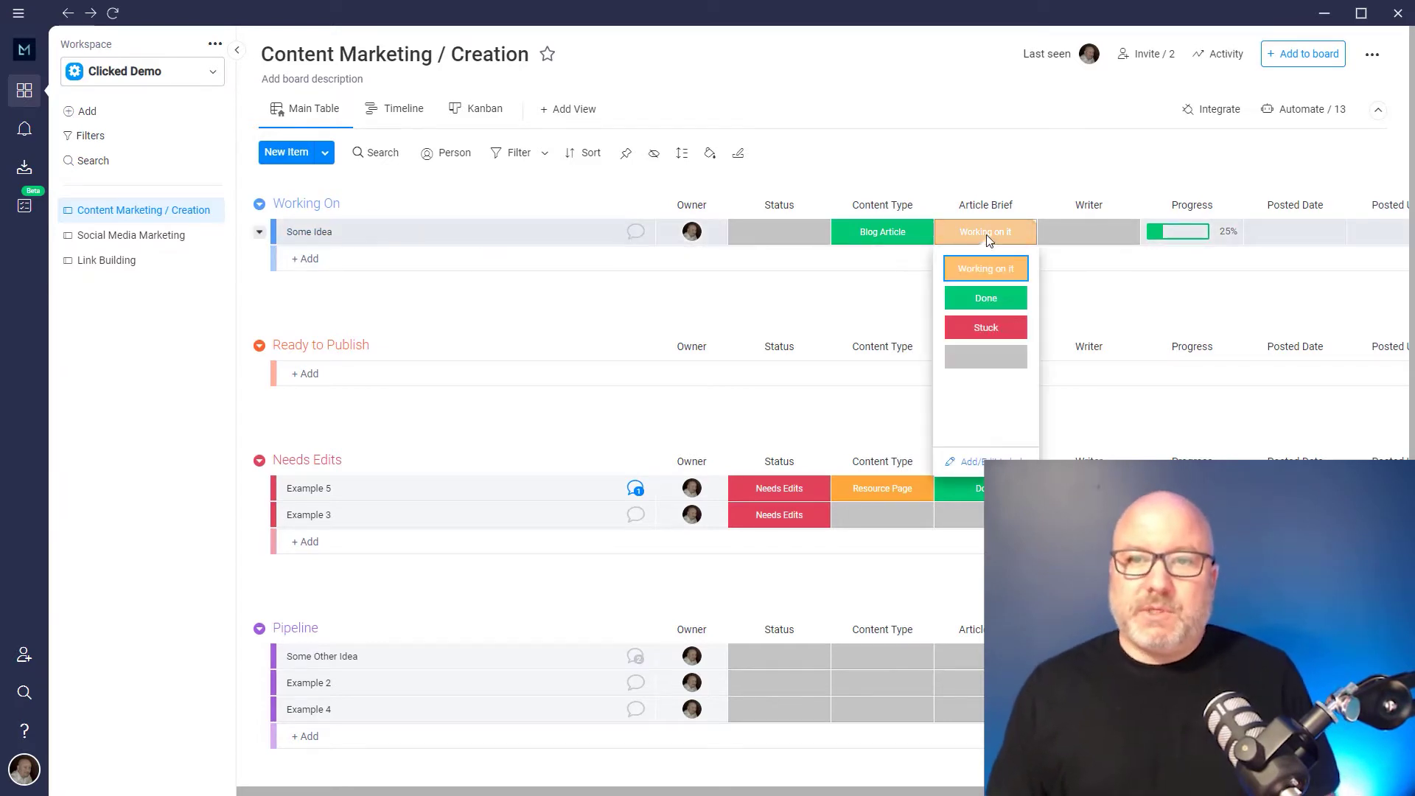
click(987, 298)
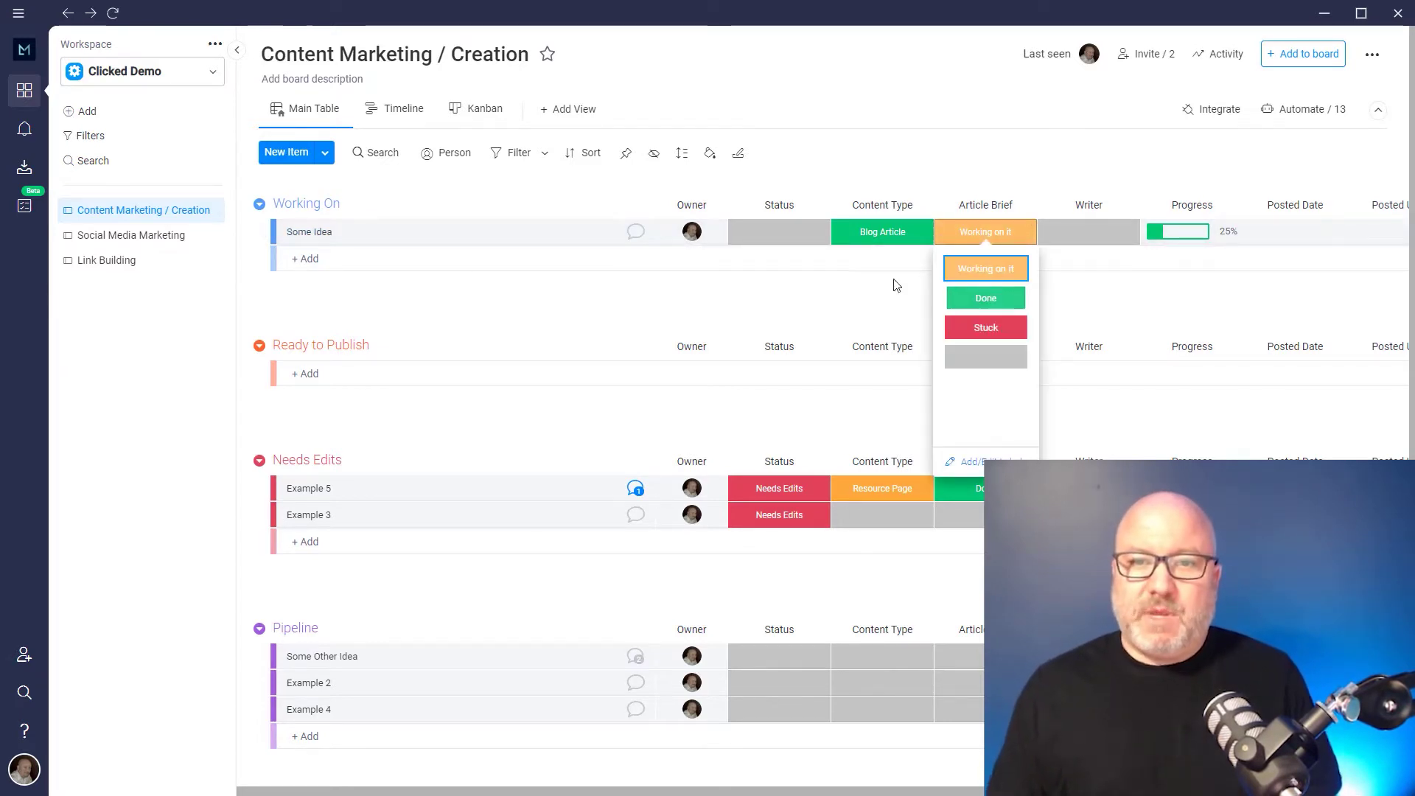
- Post the update '1200-1500 words about xyz.... compare and contrast to abc.' on Some Idea
click(635, 233)
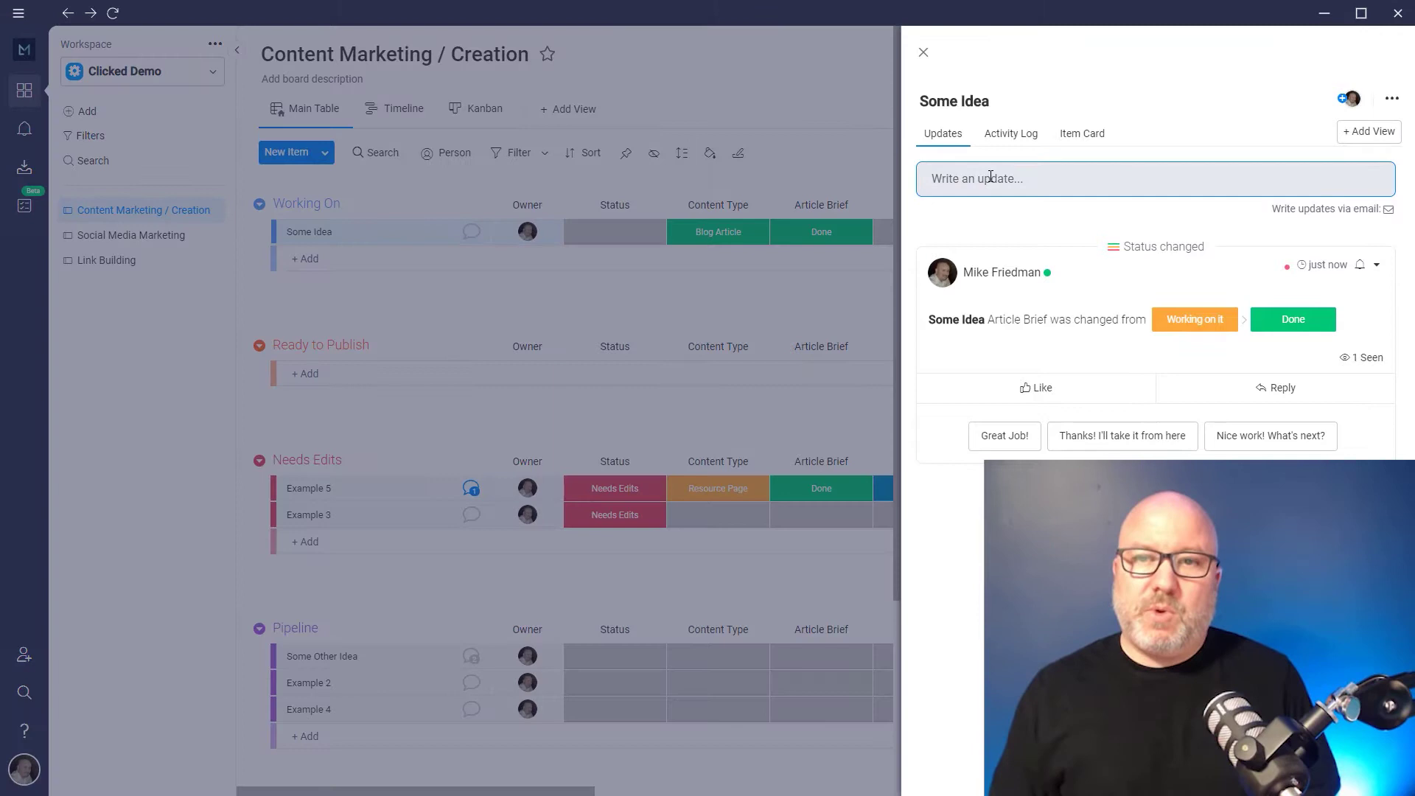
click(990, 177)
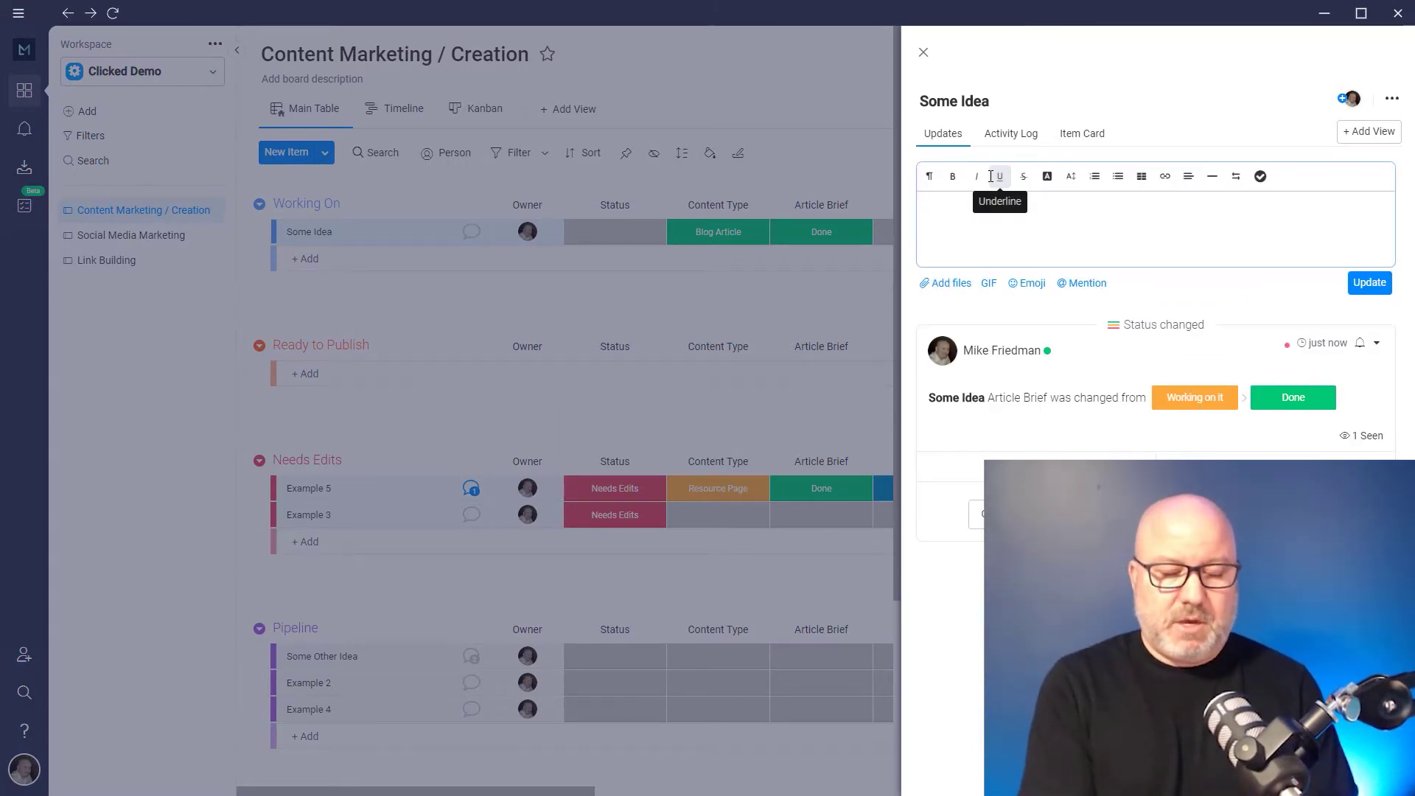
text(1200-1)
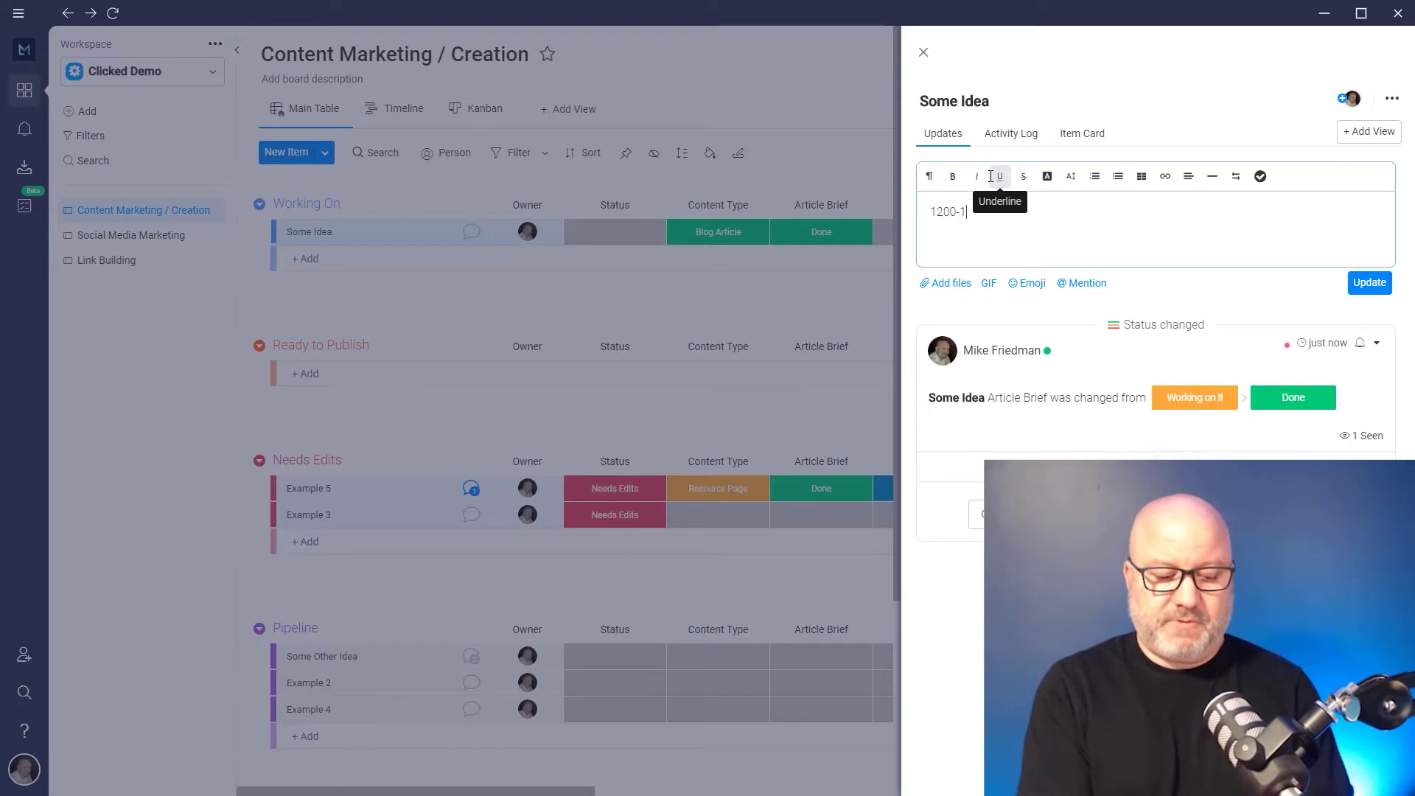
text(500 words about xyz)
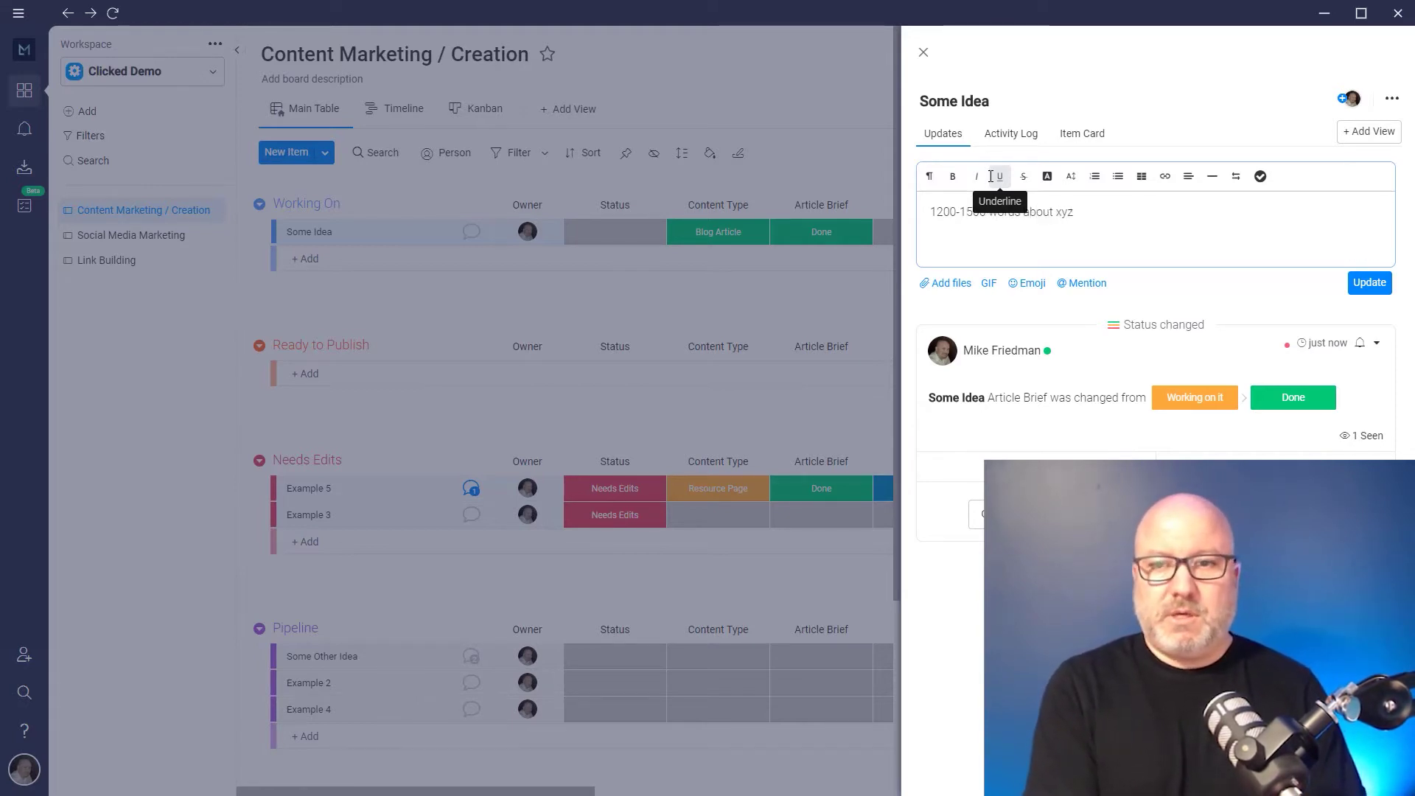
text(.... compare )
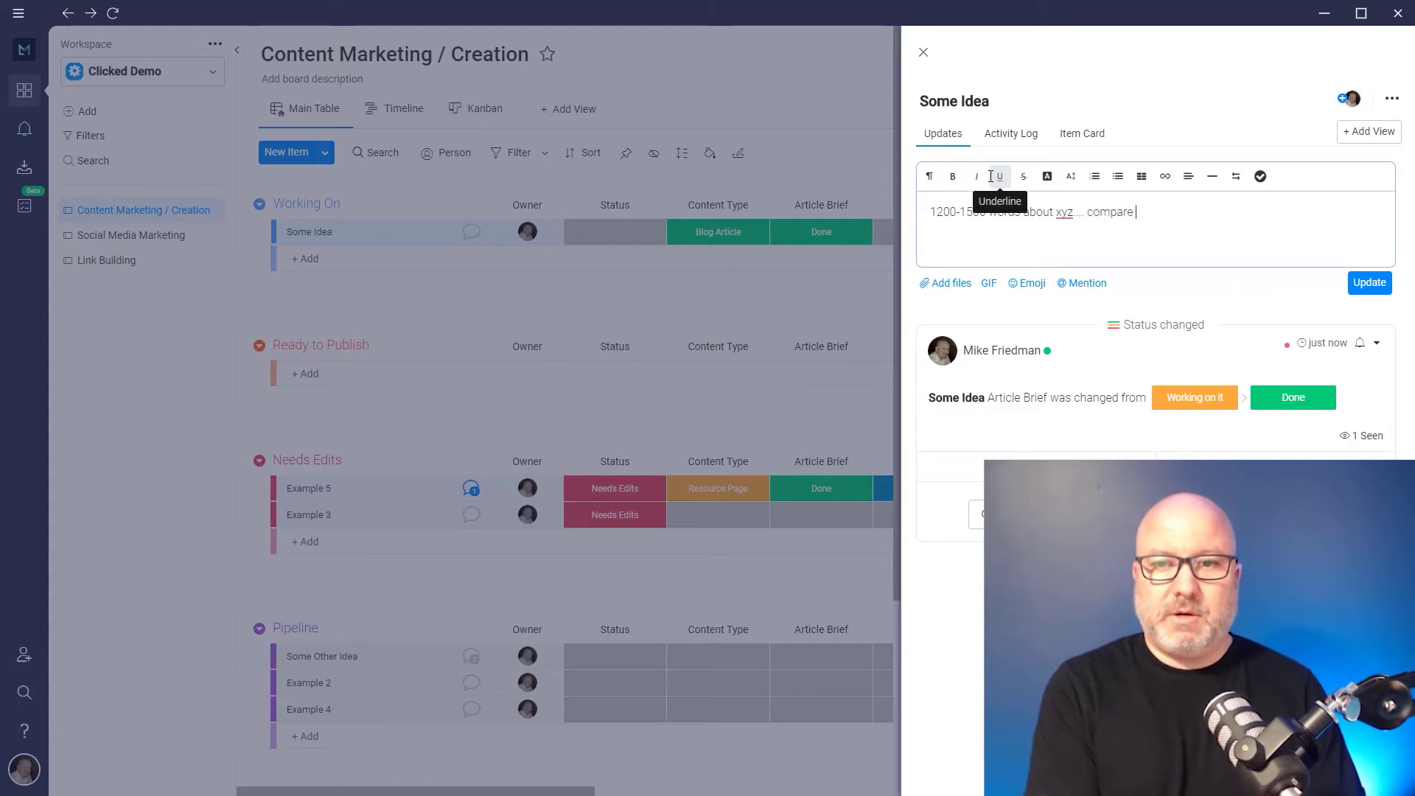
text(and contrast to abc.)
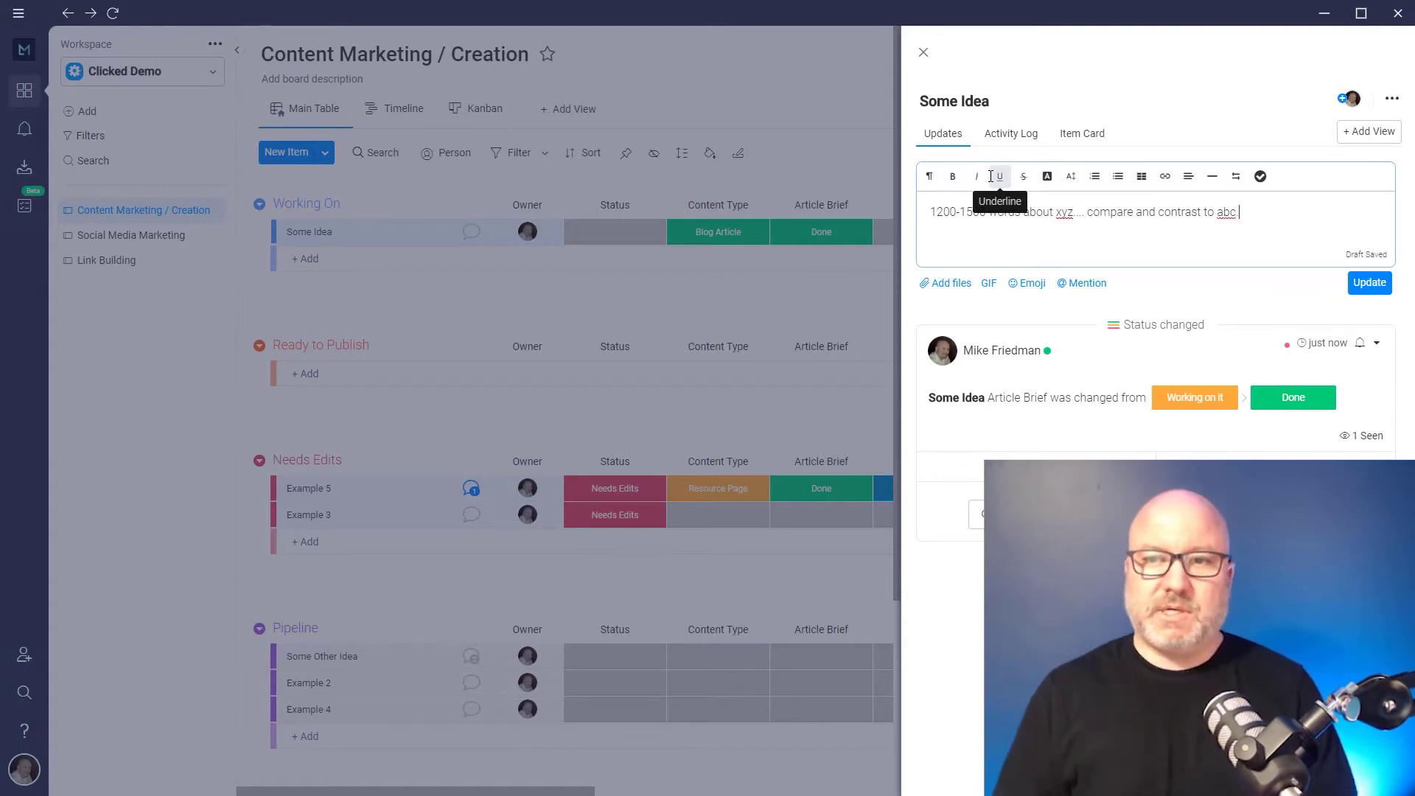
click(1369, 282)
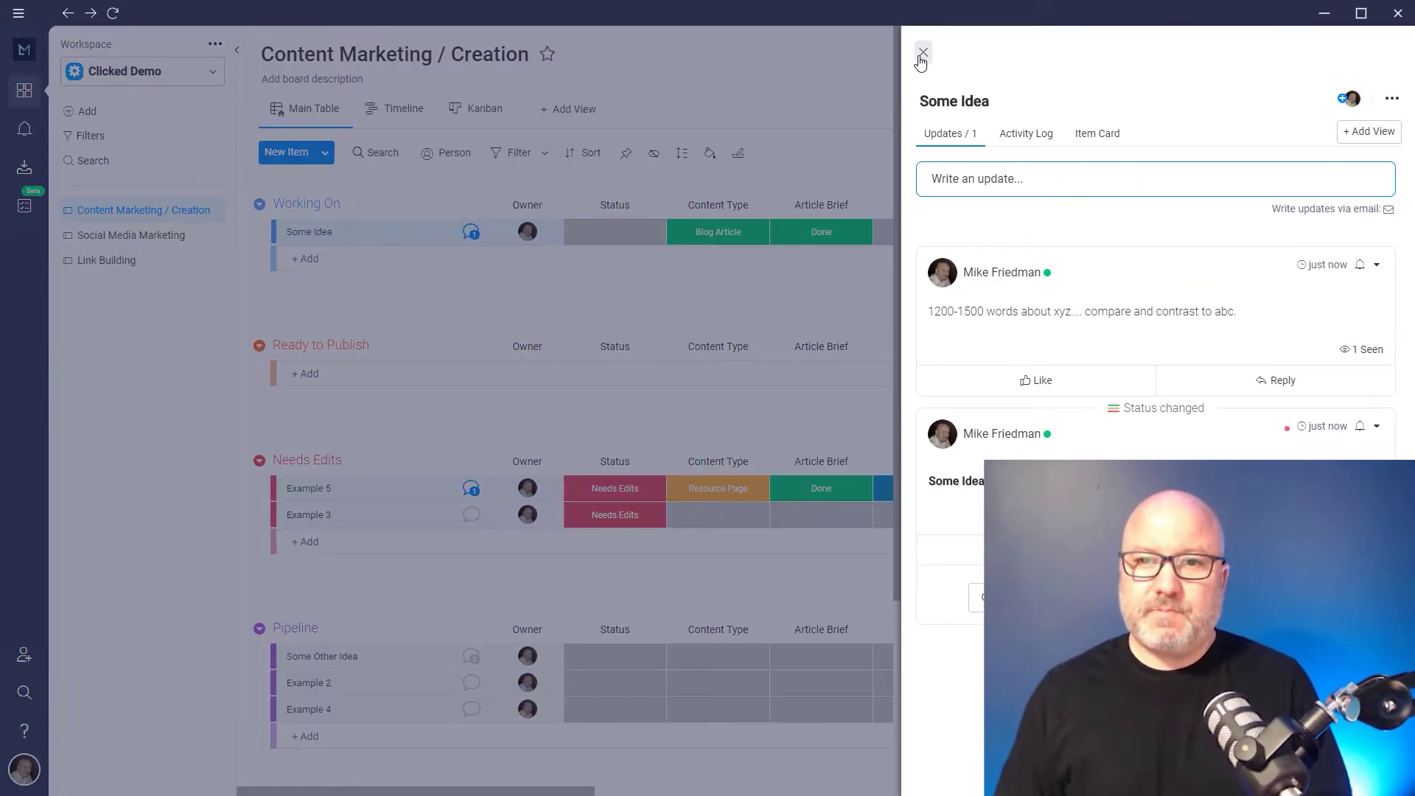
- Assign a writer to Some Idea
click(923, 52)
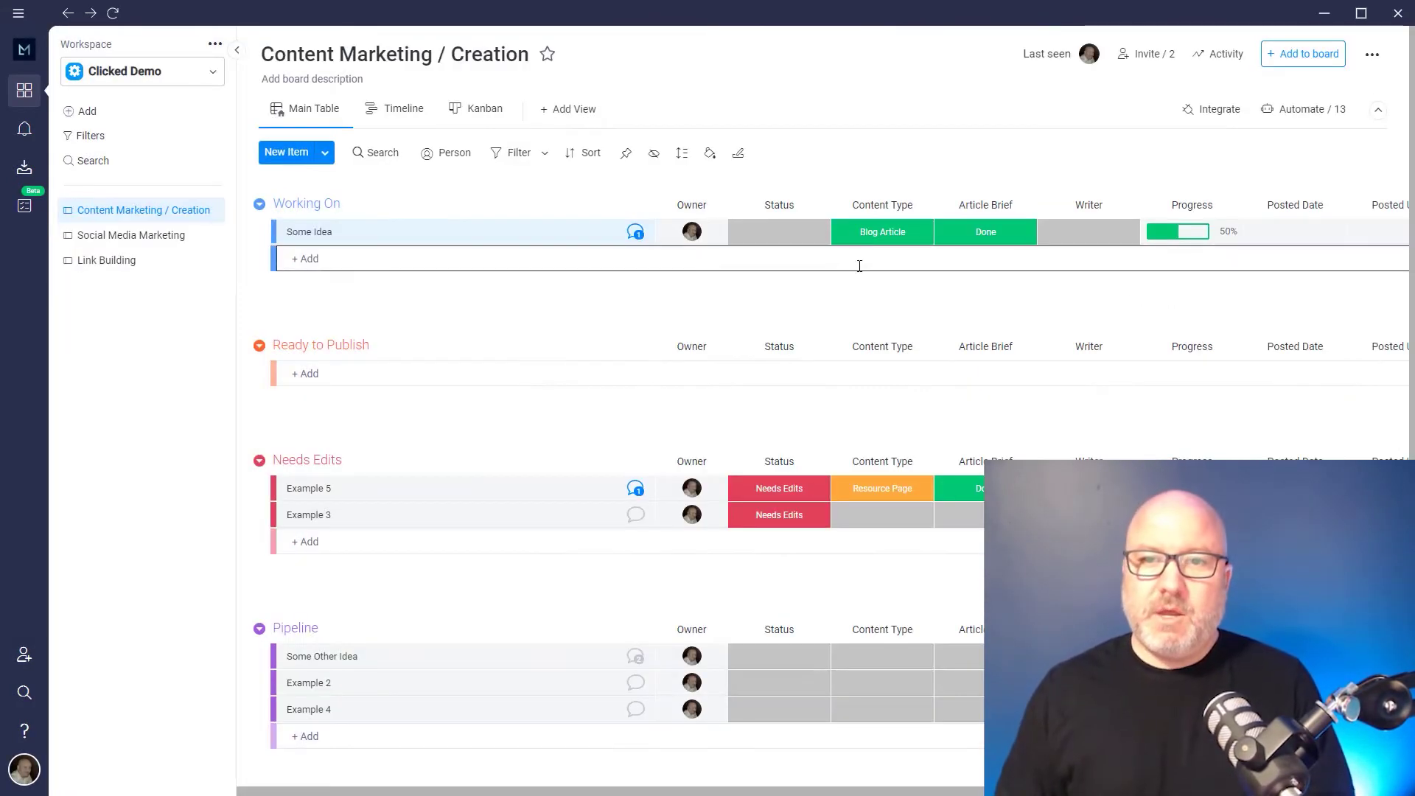
click(1096, 232)
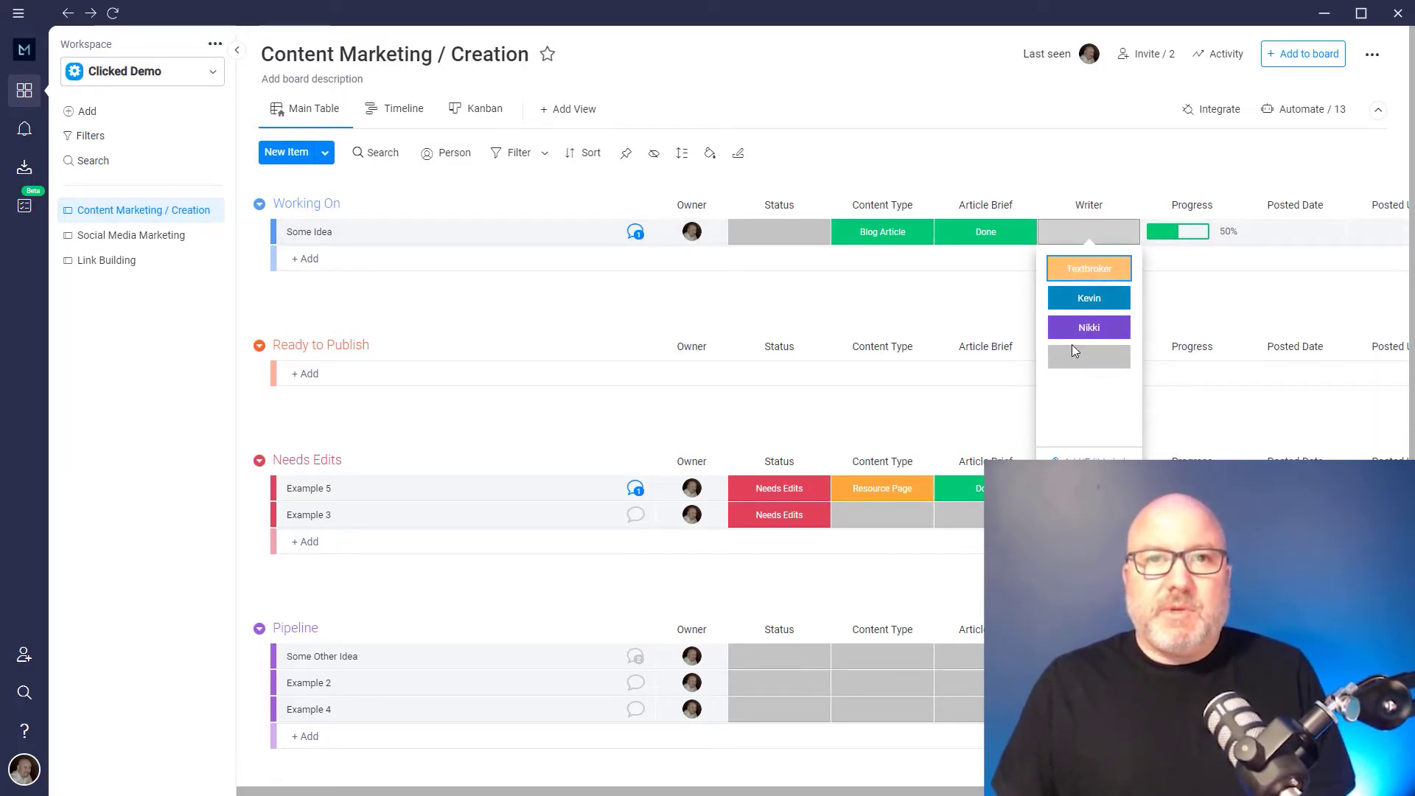
click(1109, 340)
- Set Some Idea's status to Writing, raising its progress to 75%, and recheck its updates
click(783, 234)
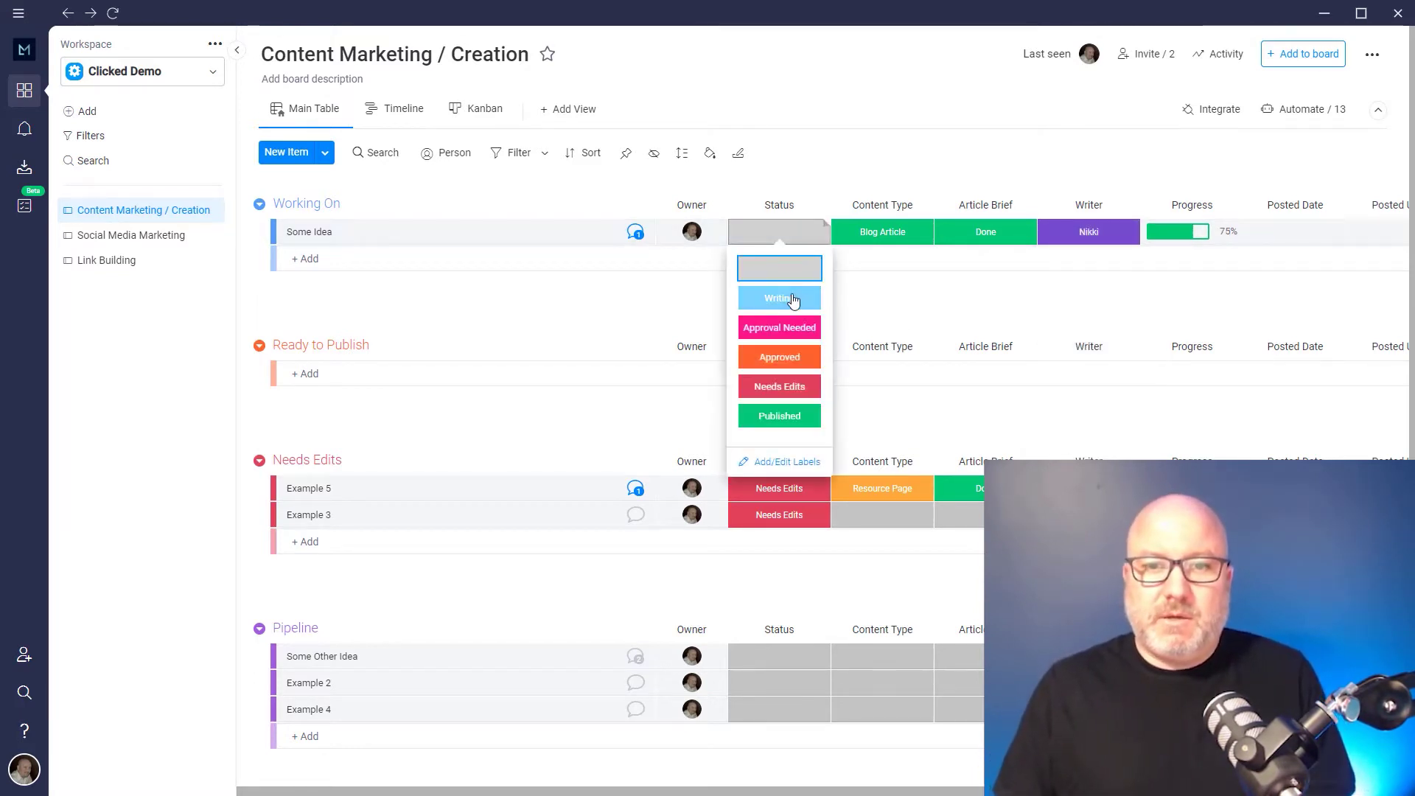
click(793, 301)
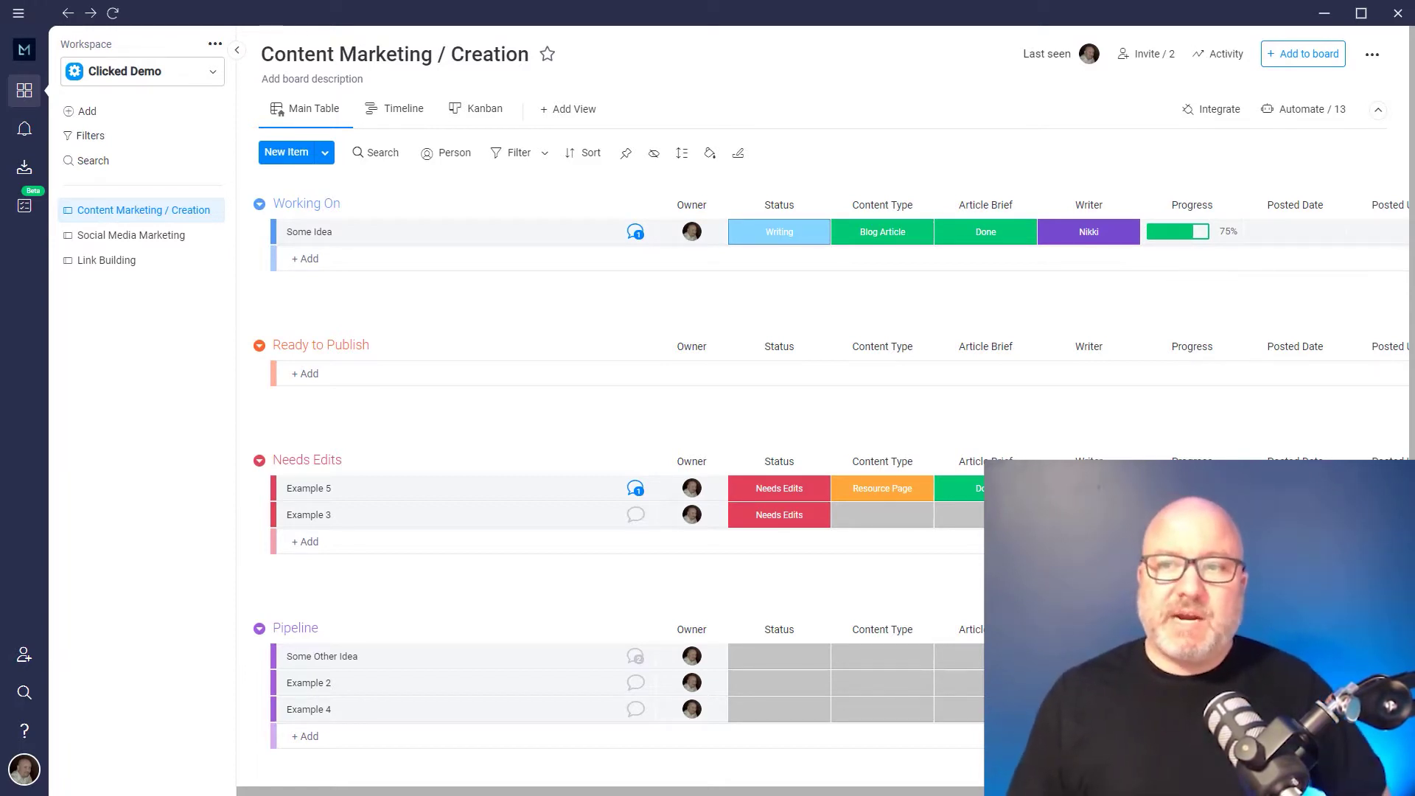
click(781, 232)
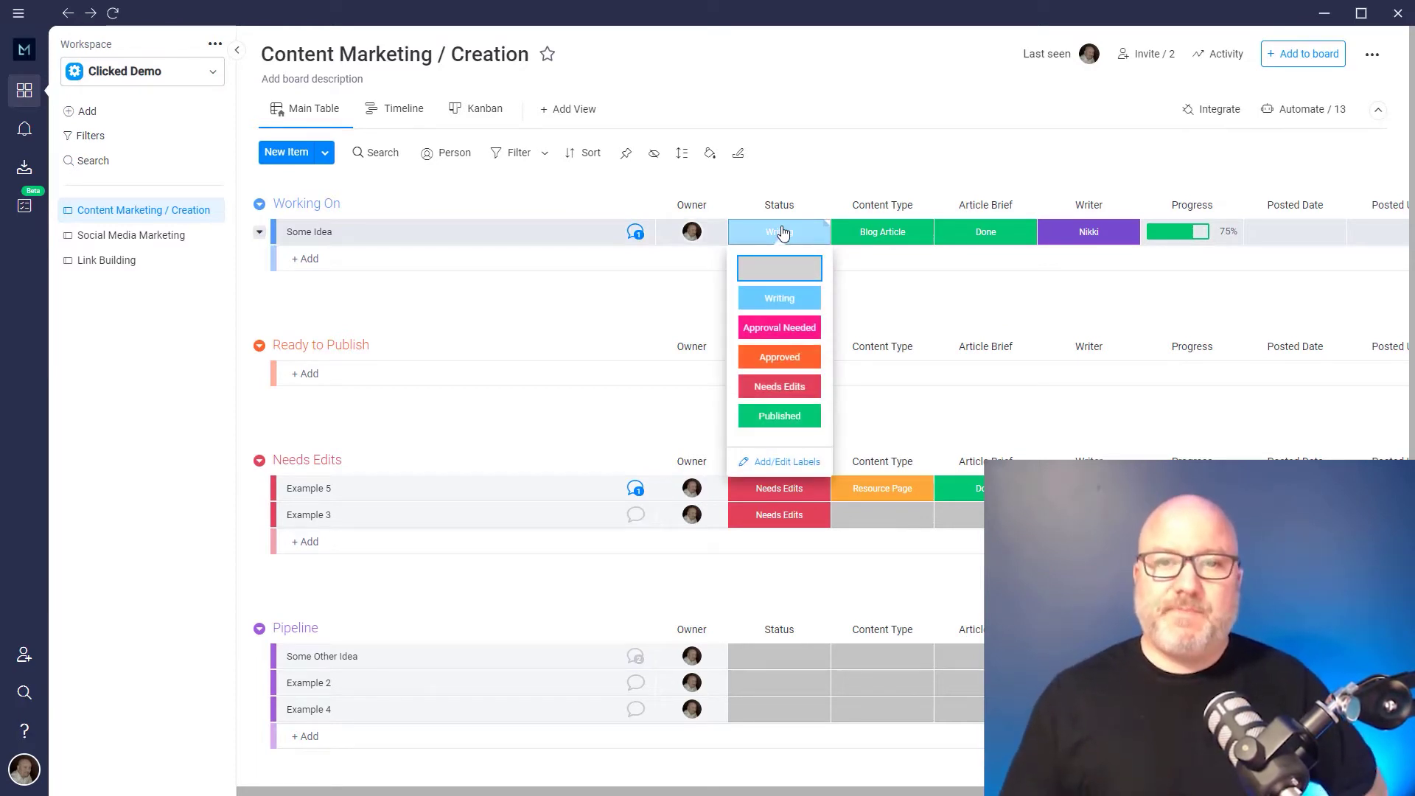
click(652, 280)
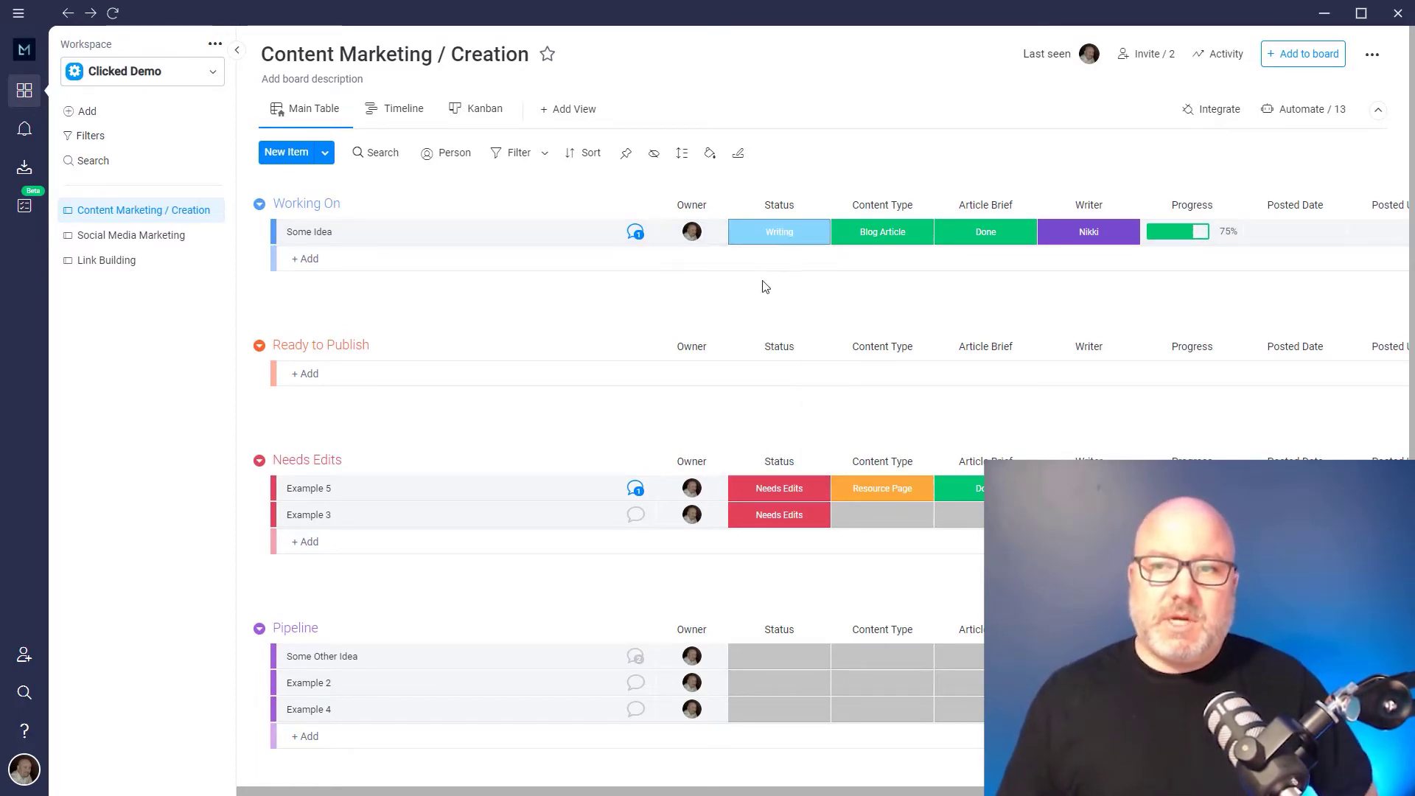
scroll(1139, 232, right, 5)
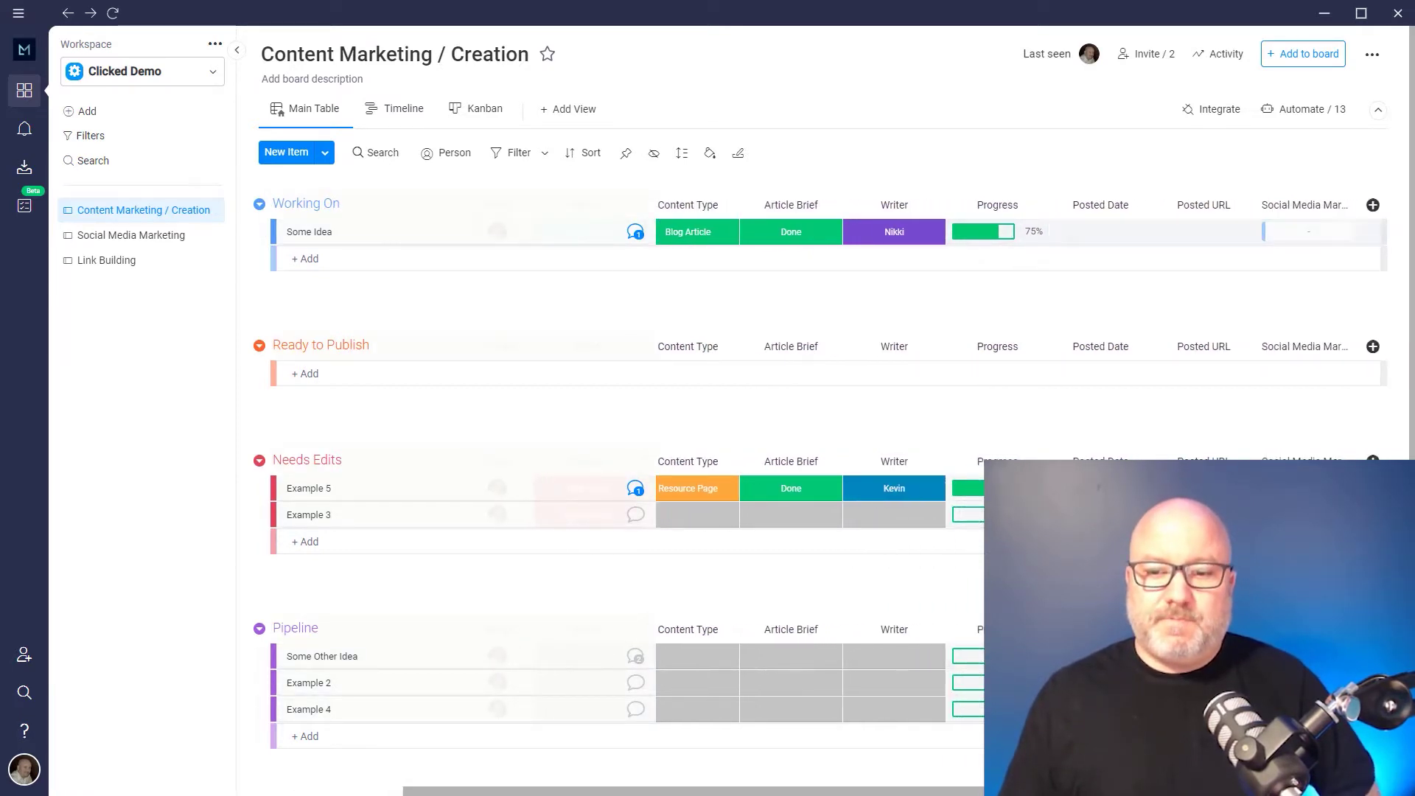
scroll(1209, 221, left, 3)
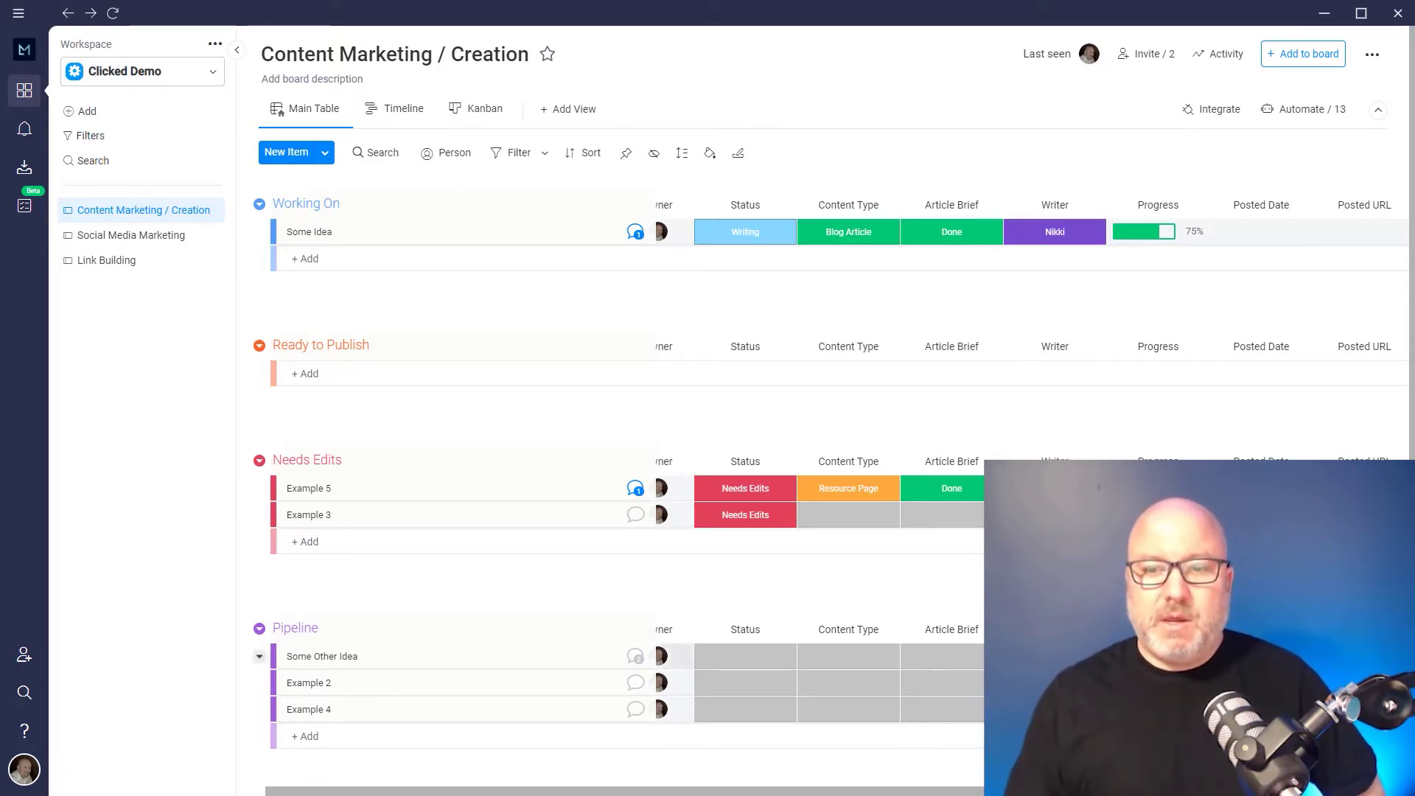
scroll(737, 294, left, 1)
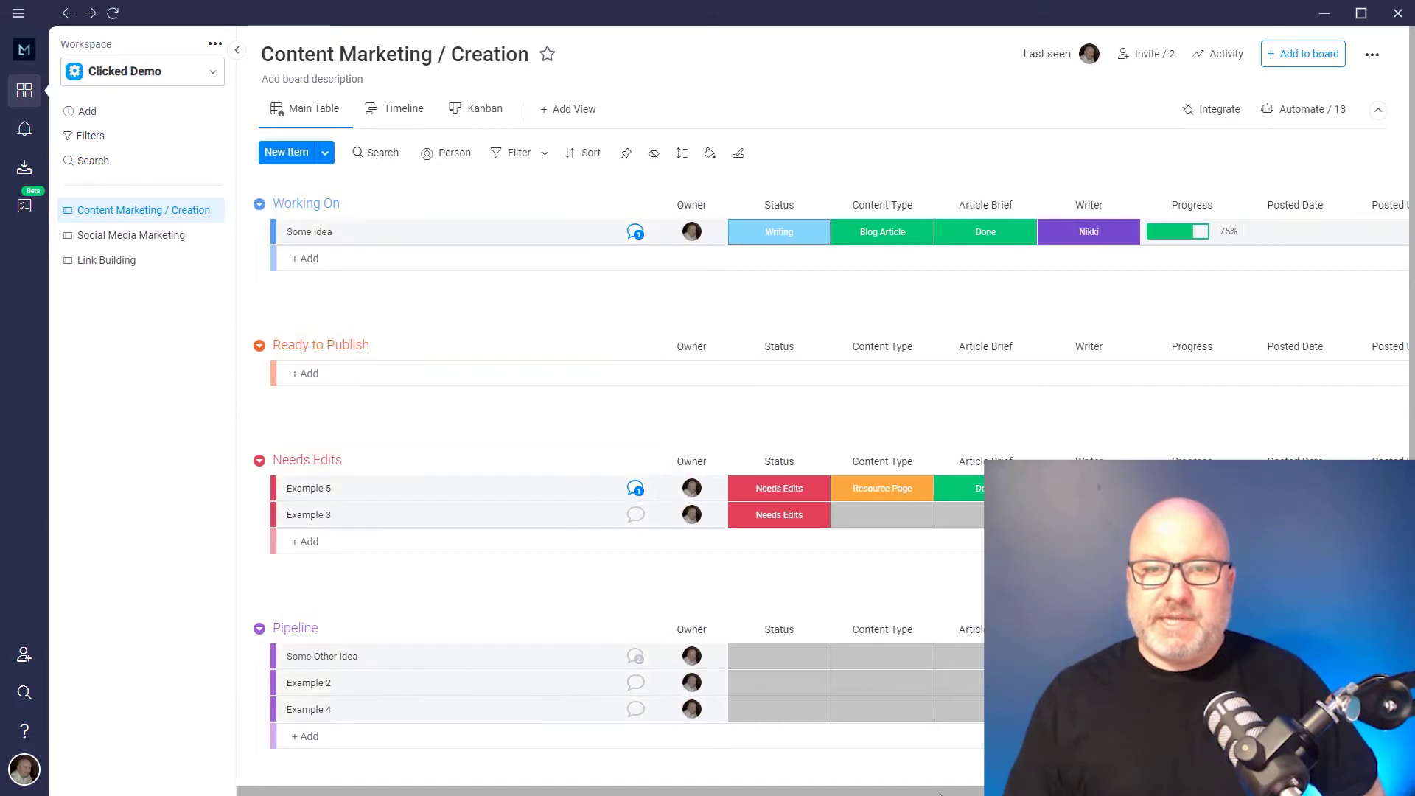
click(633, 232)
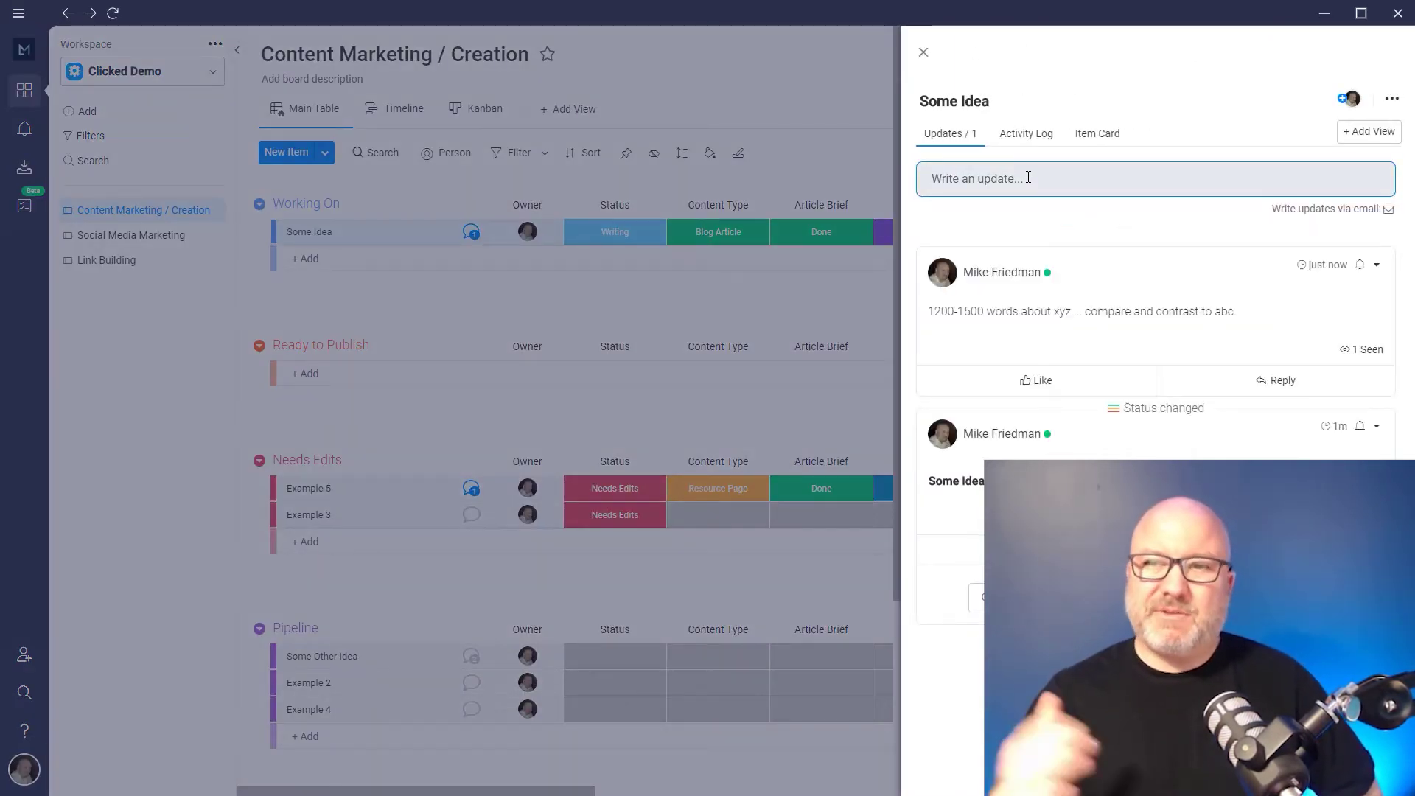
click(922, 52)
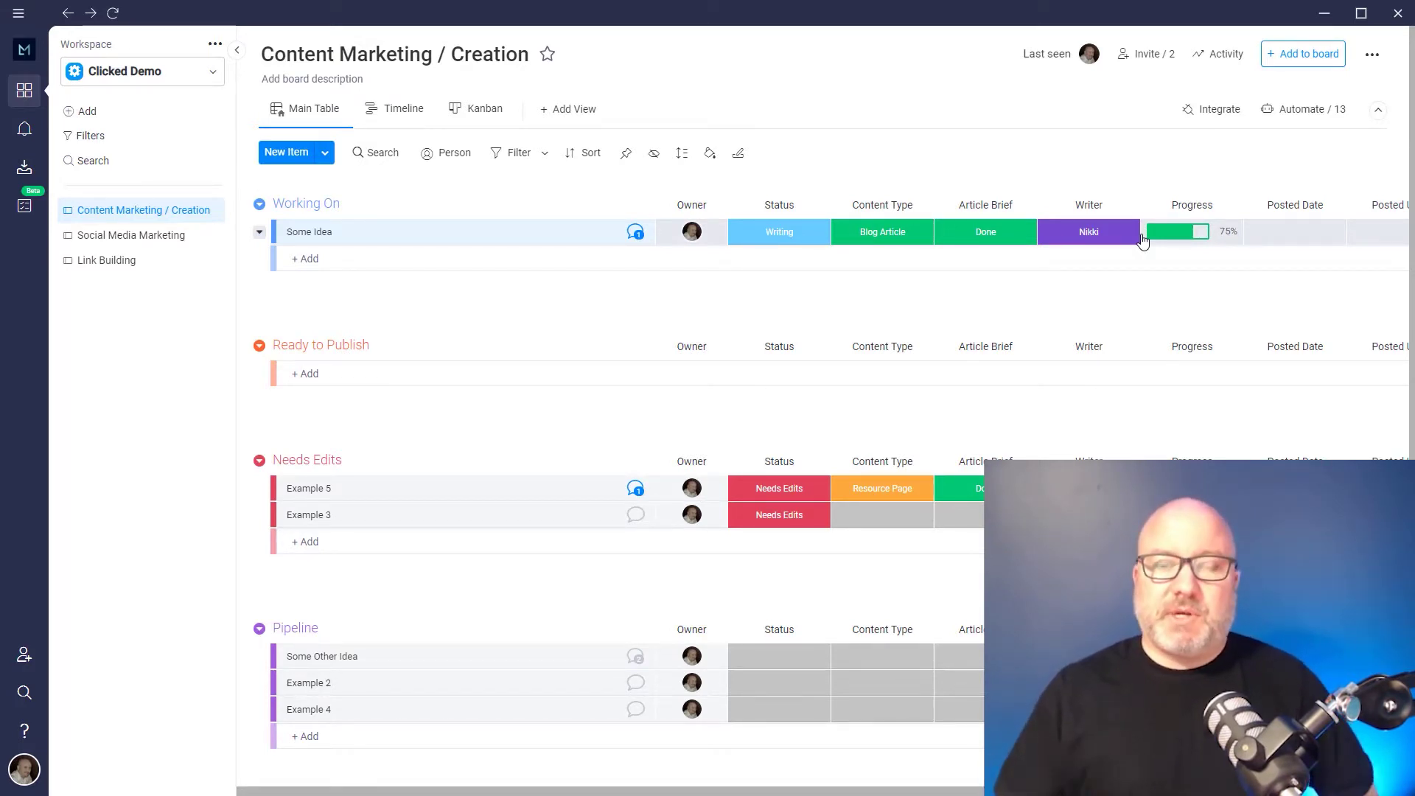
- Change Some Idea's status to Approval Needed, then Approved, and finally Needs Edits
click(790, 232)
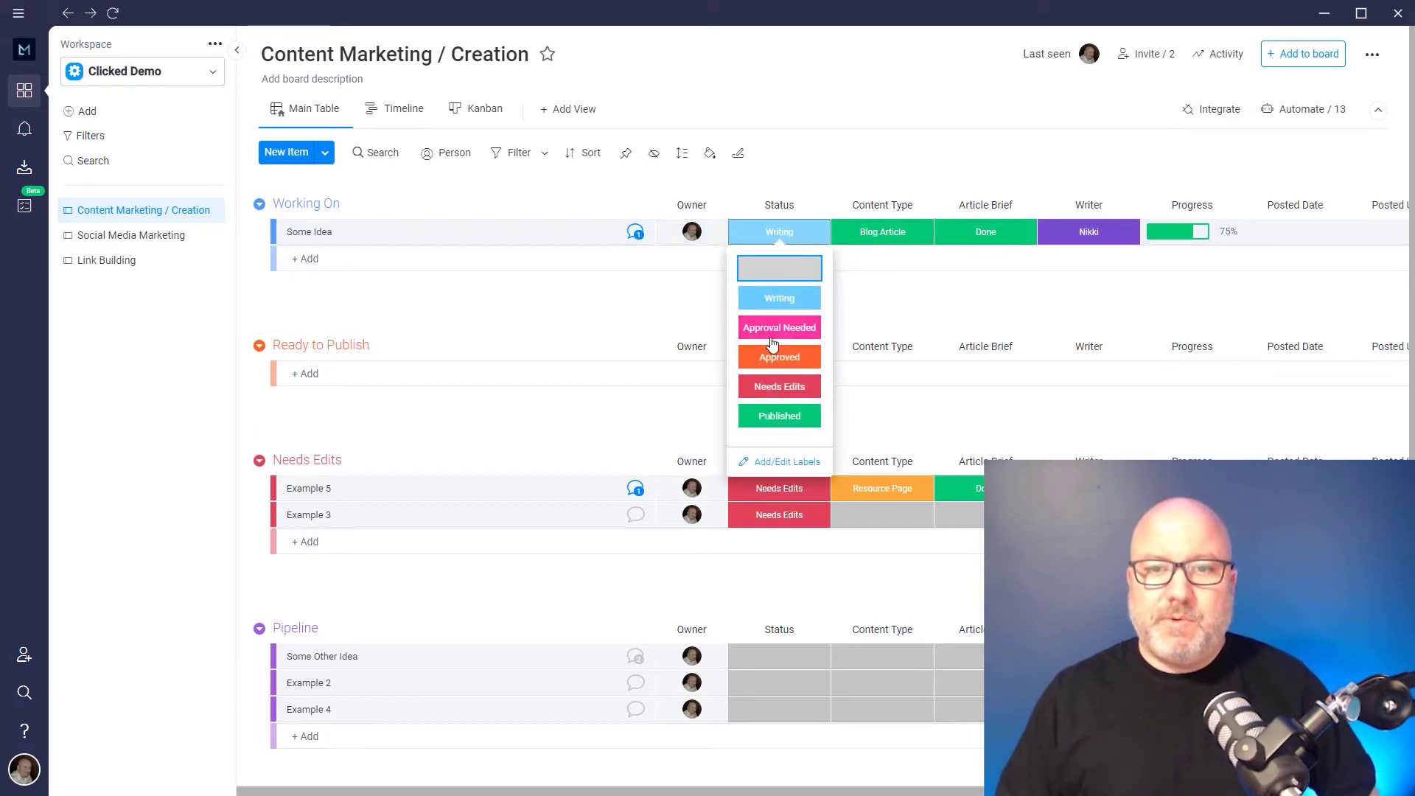
click(770, 338)
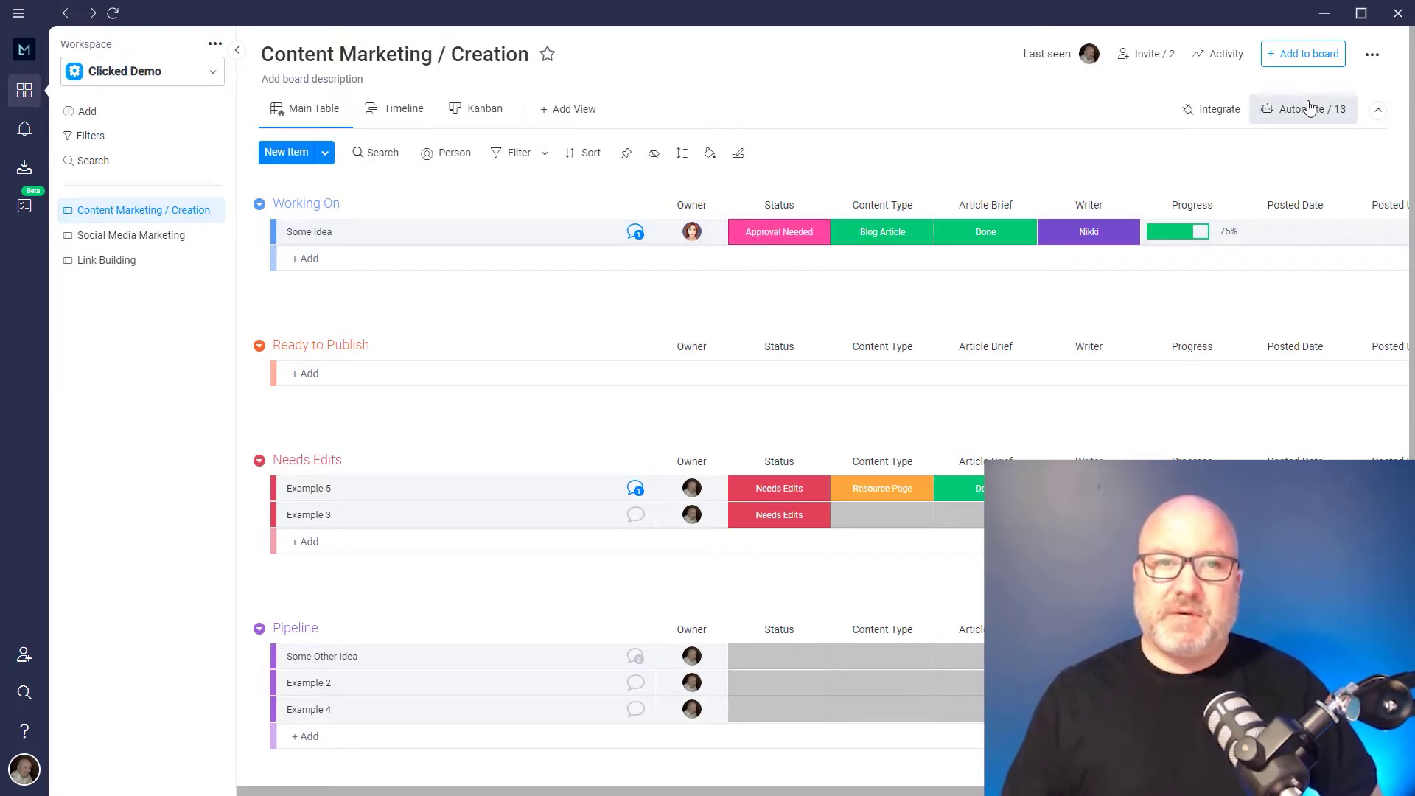
click(813, 234)
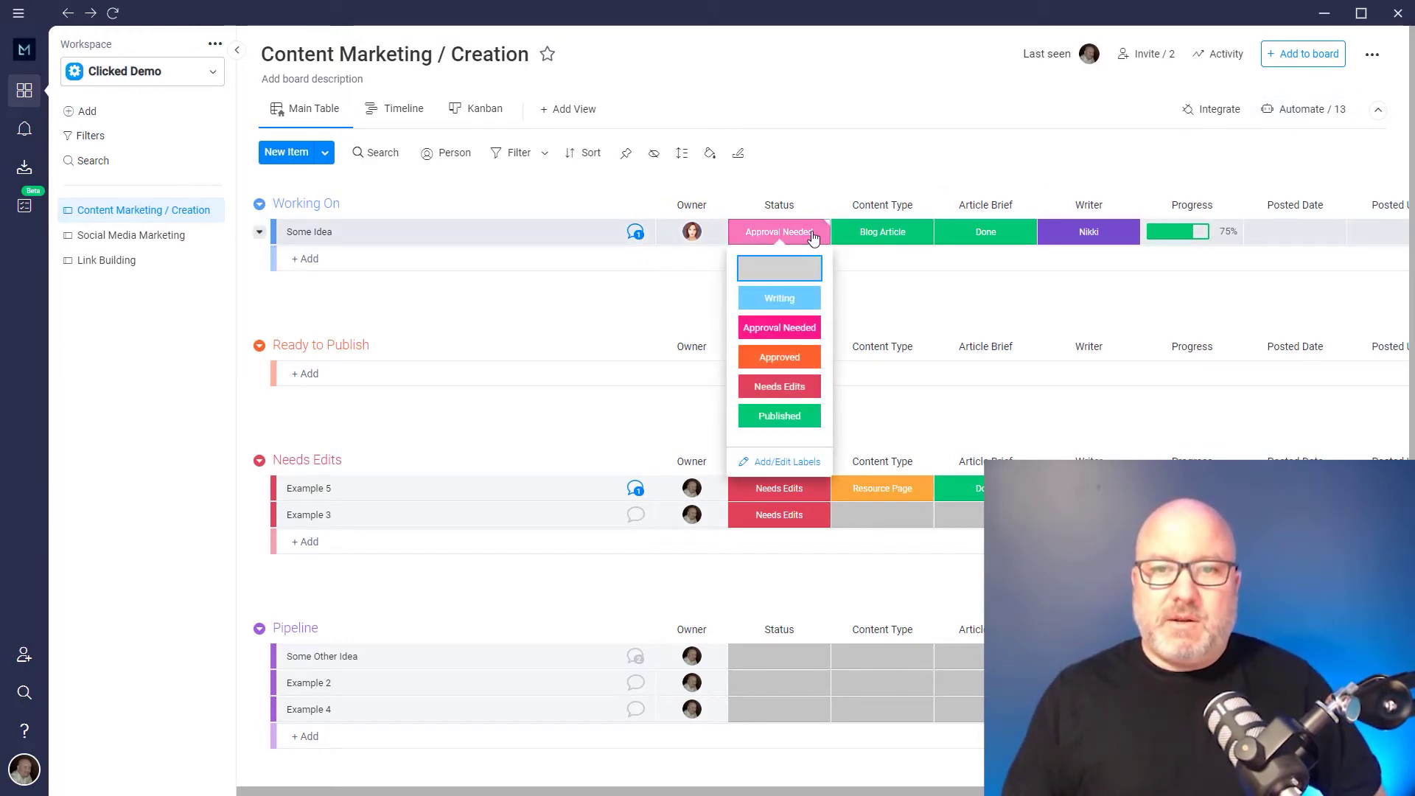
click(796, 358)
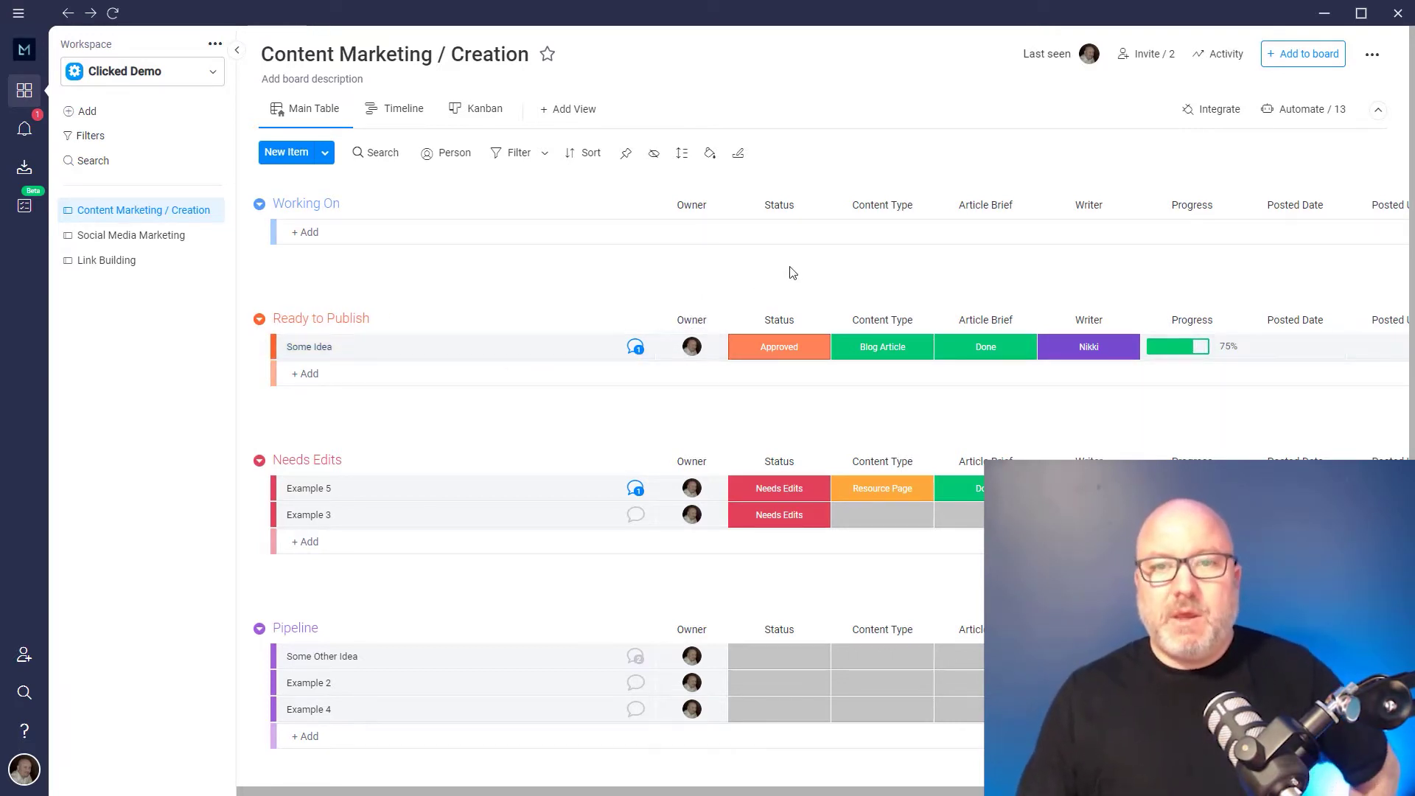
click(803, 358)
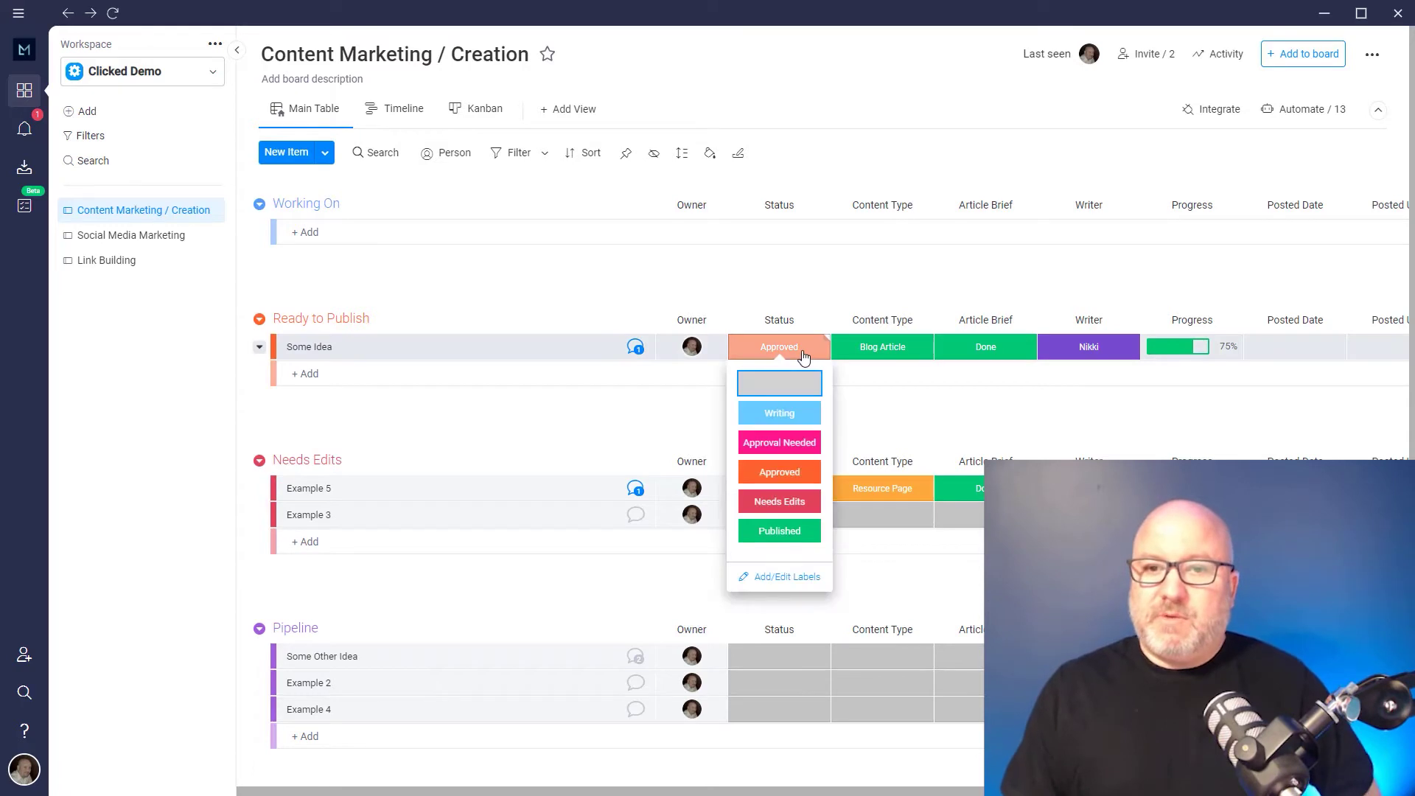
click(783, 503)
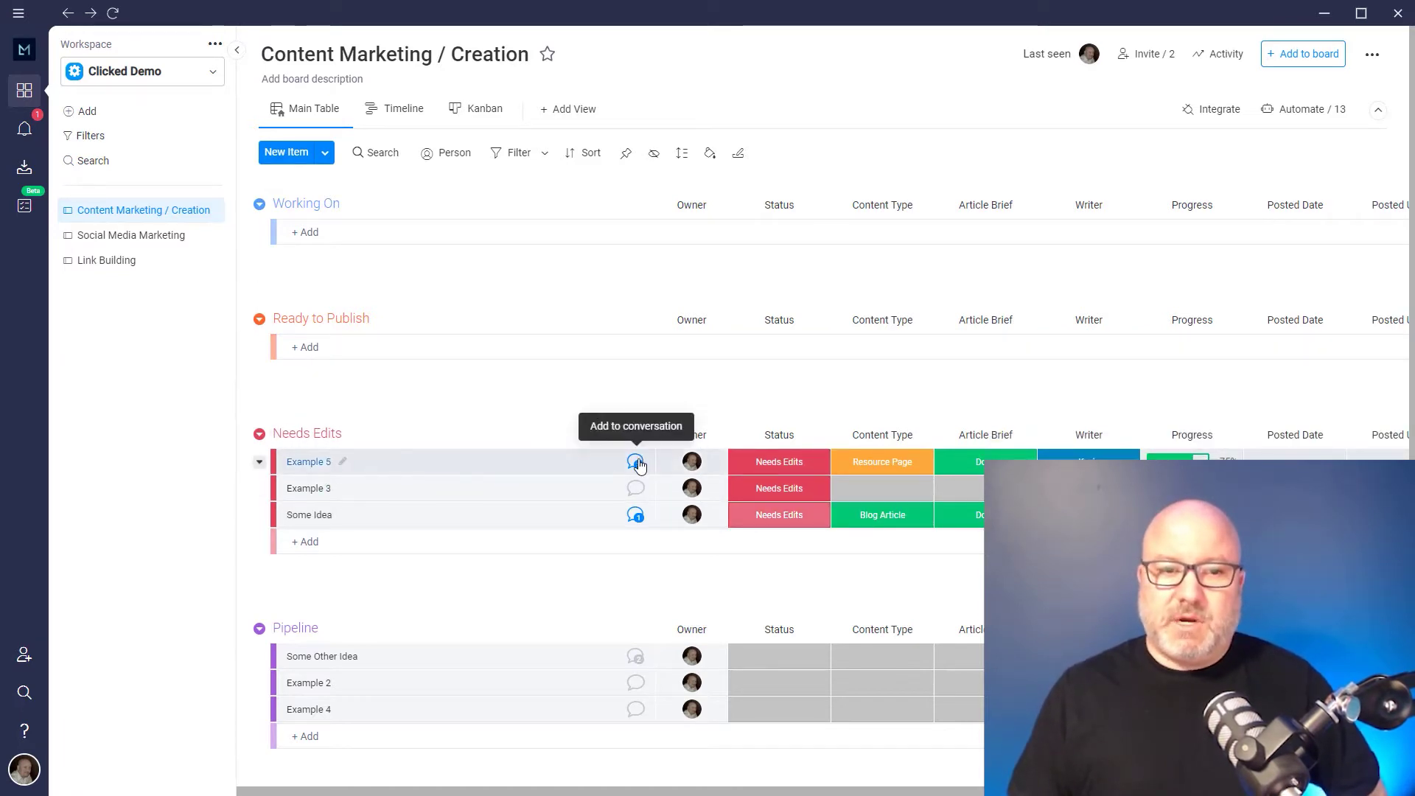
- Post an update on Some Idea that @-mentions a teammate and adds a change note
click(635, 514)
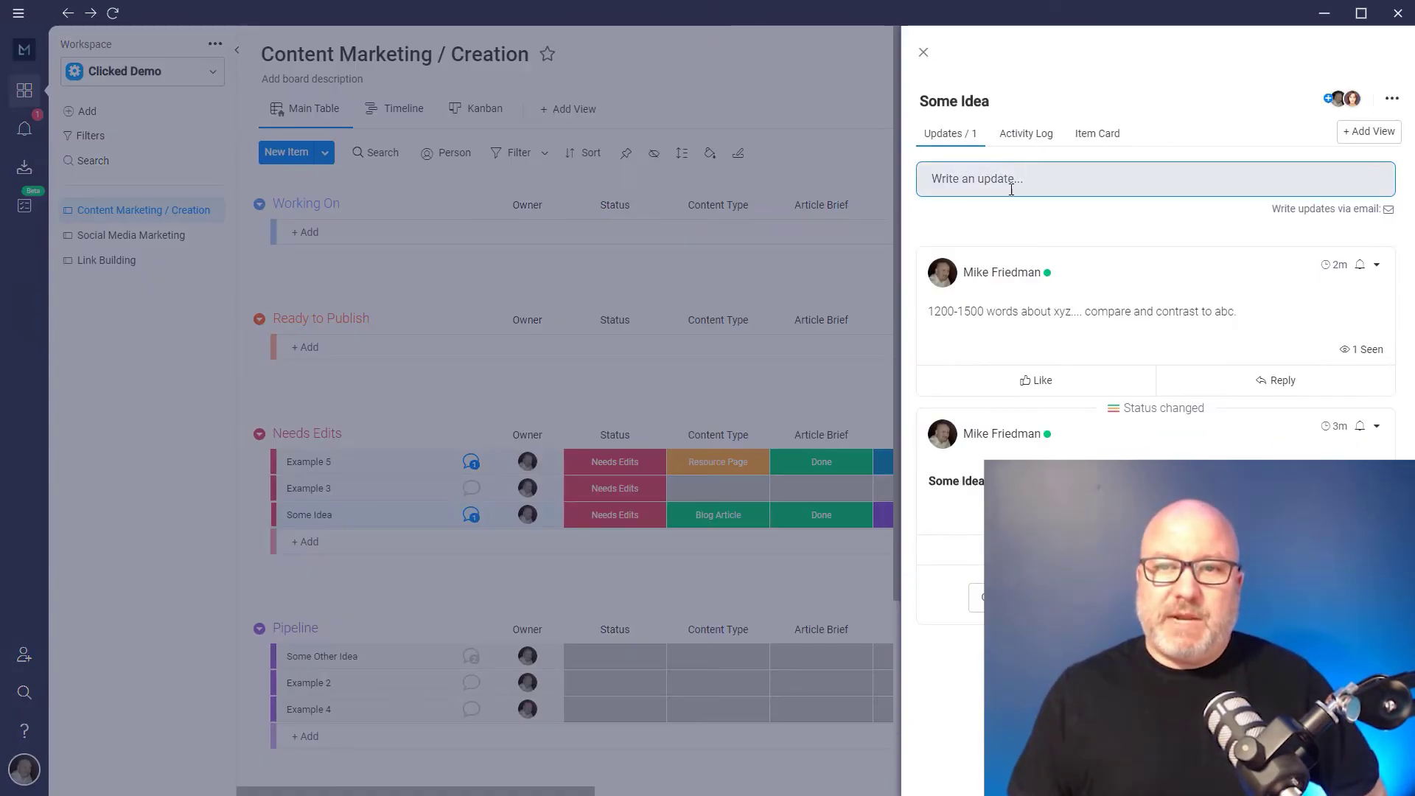
click(1012, 179)
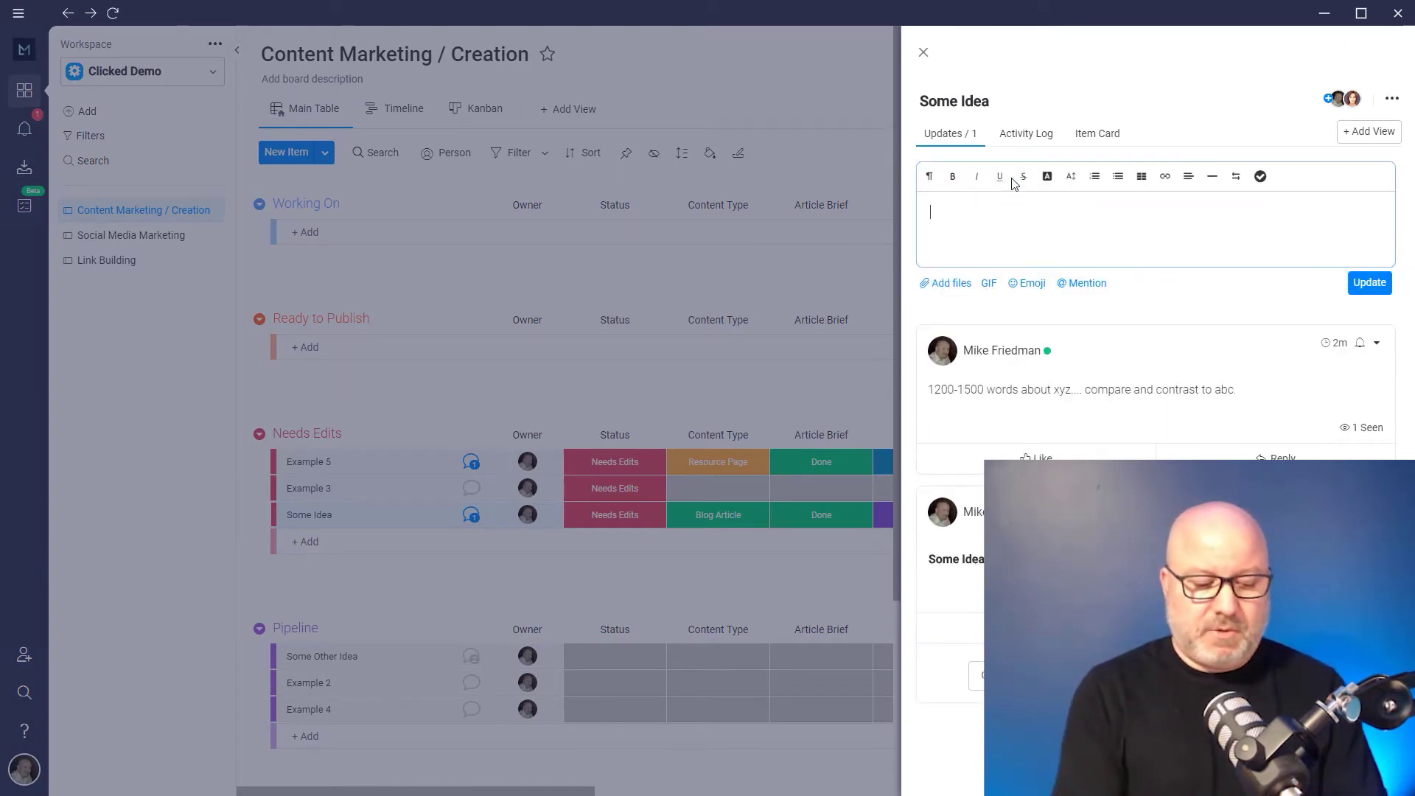
text(@ash)
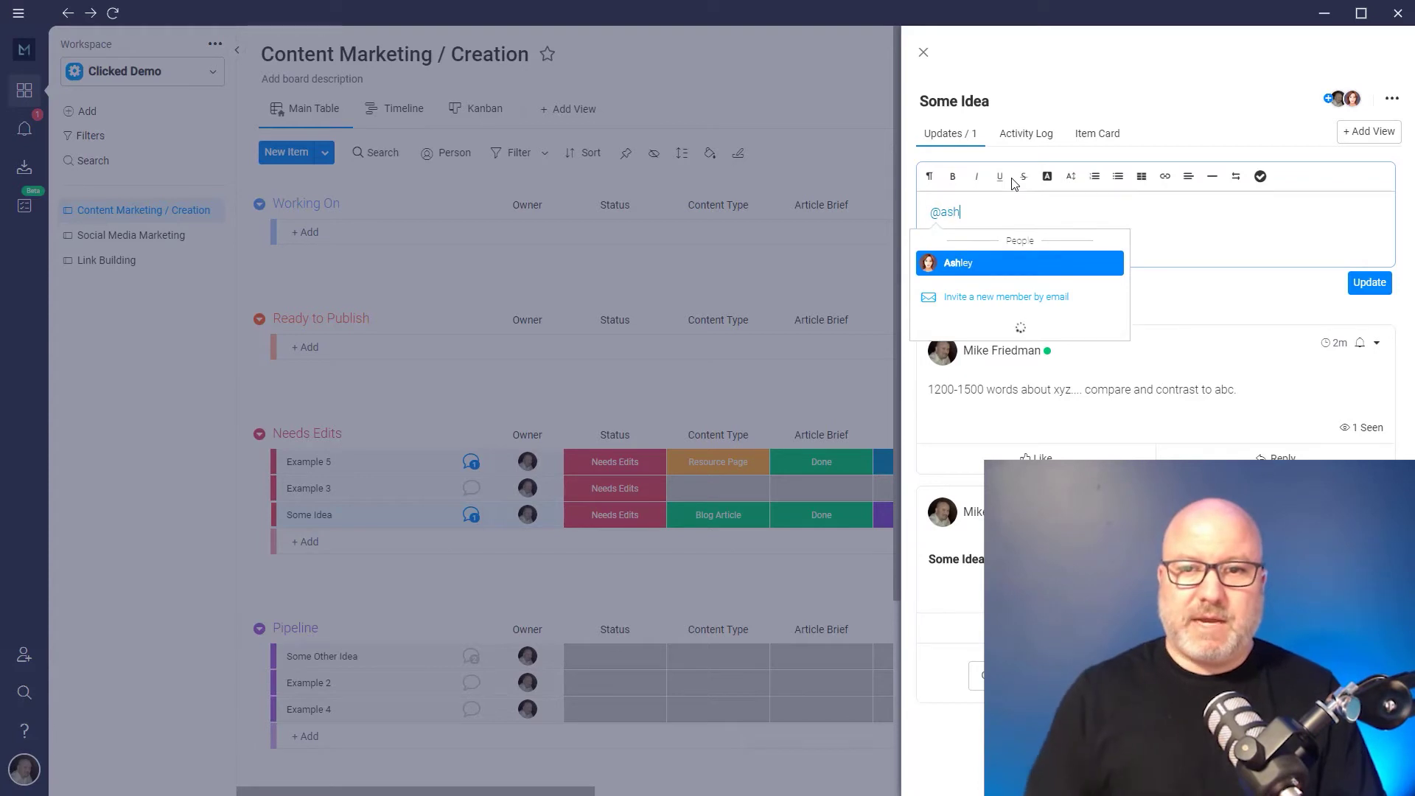
key(Return)
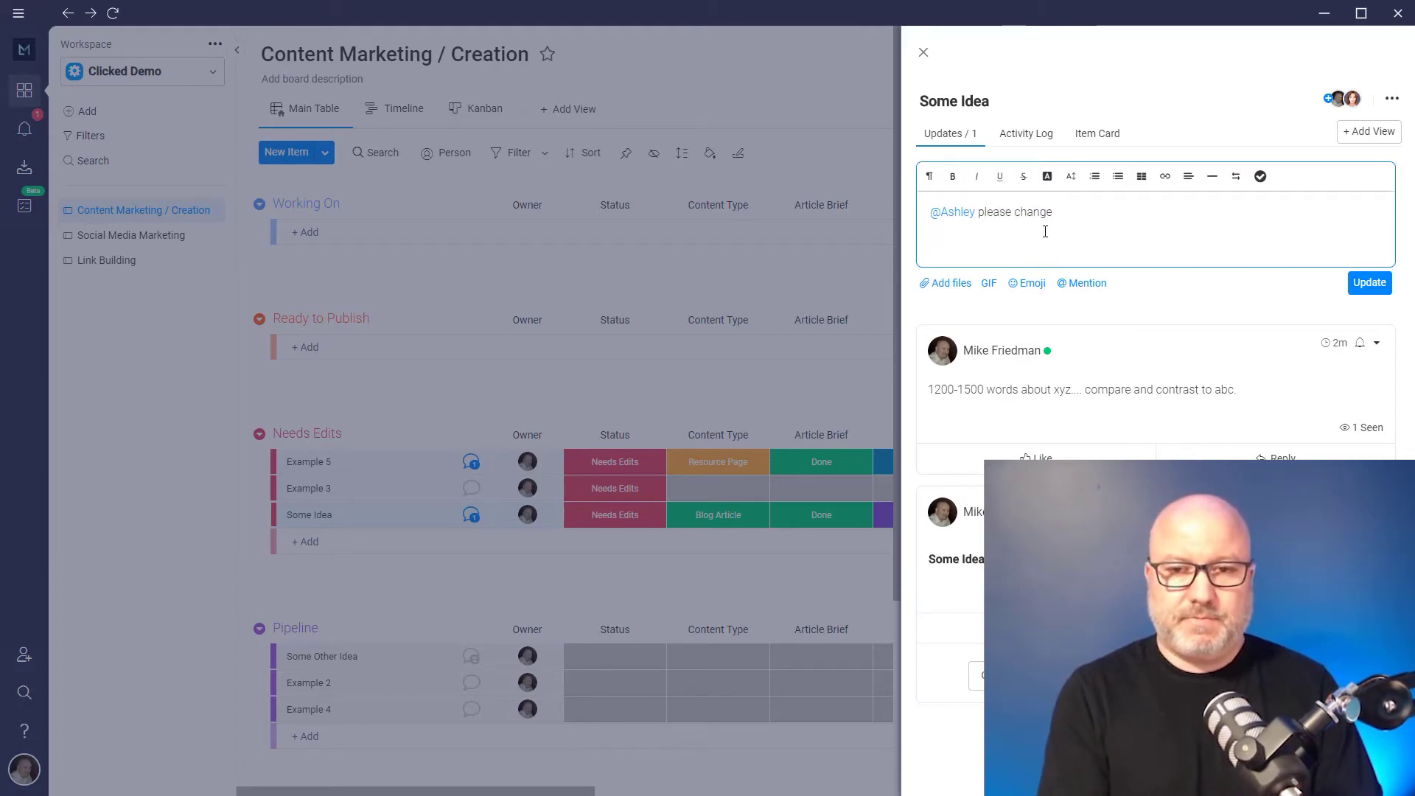
text(x.kjfkdsajlkfjalkj)
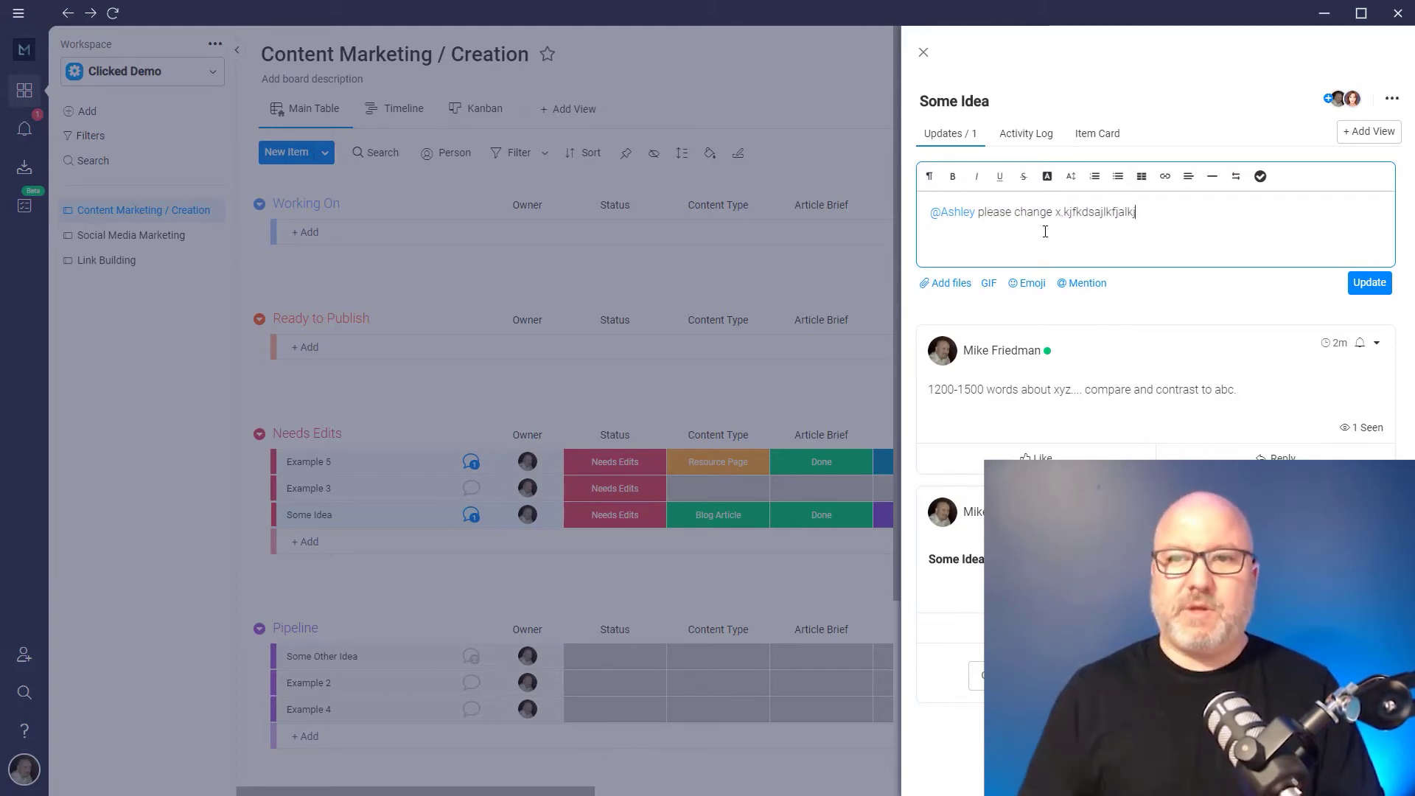
click(1369, 283)
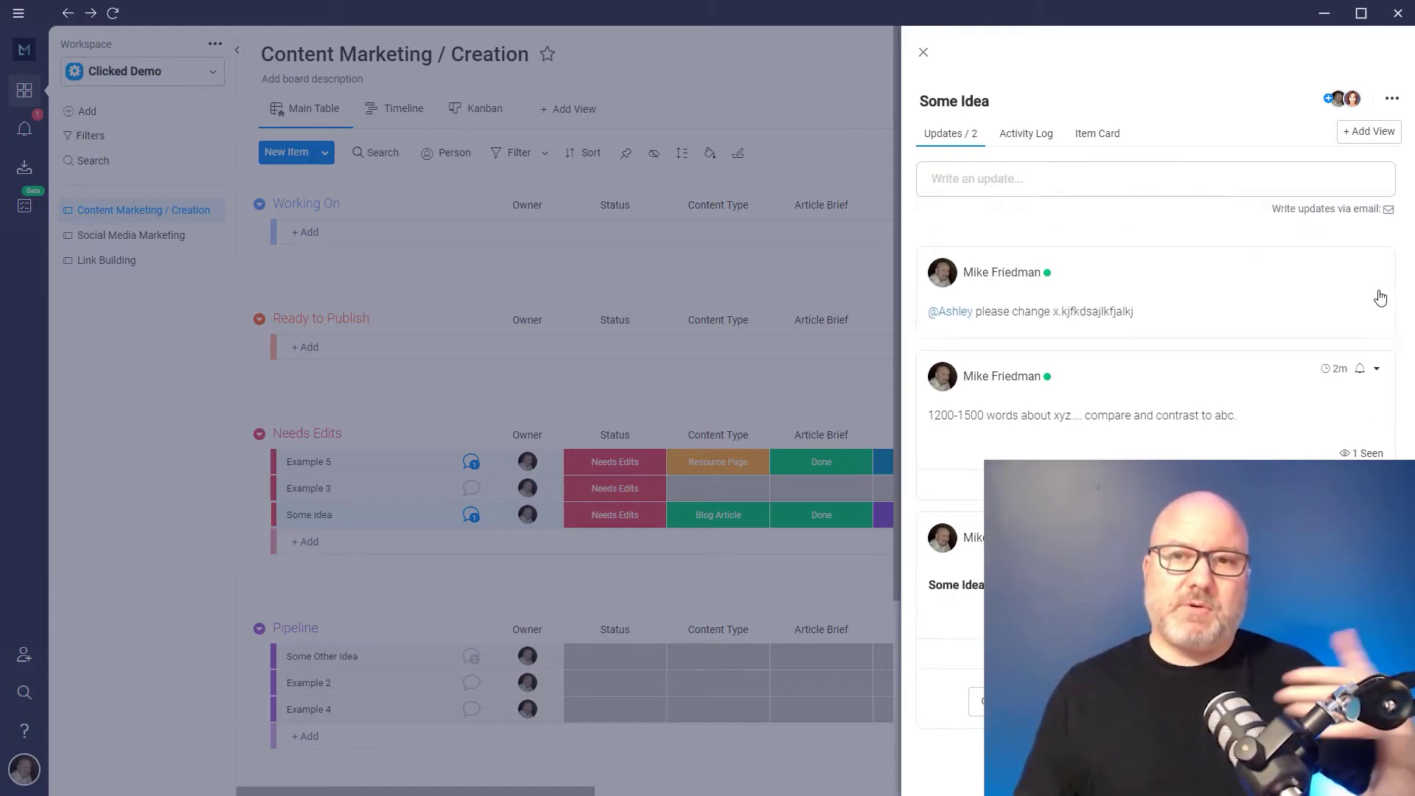
- Change Some Idea's status to Approval Needed, then Approved
click(923, 52)
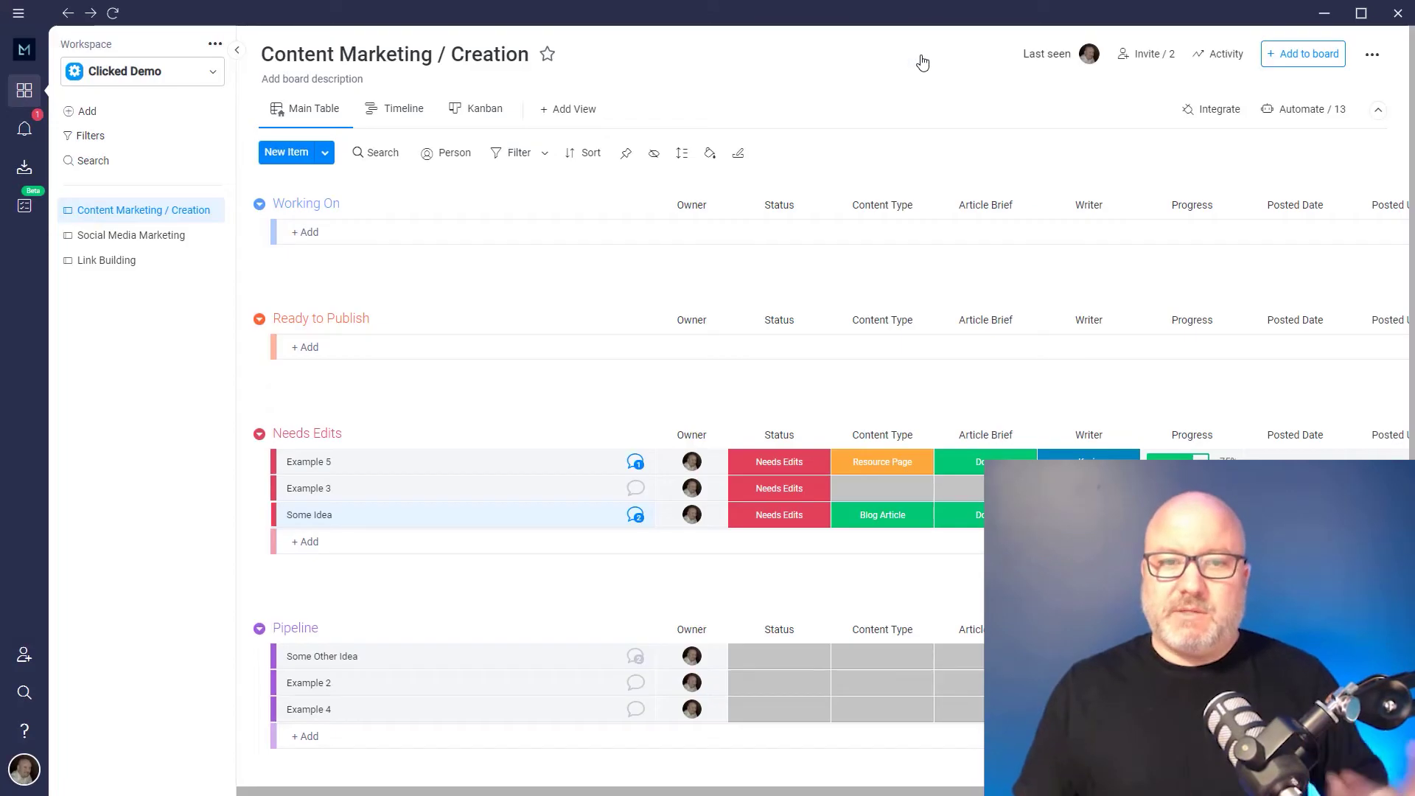
click(798, 514)
click(794, 610)
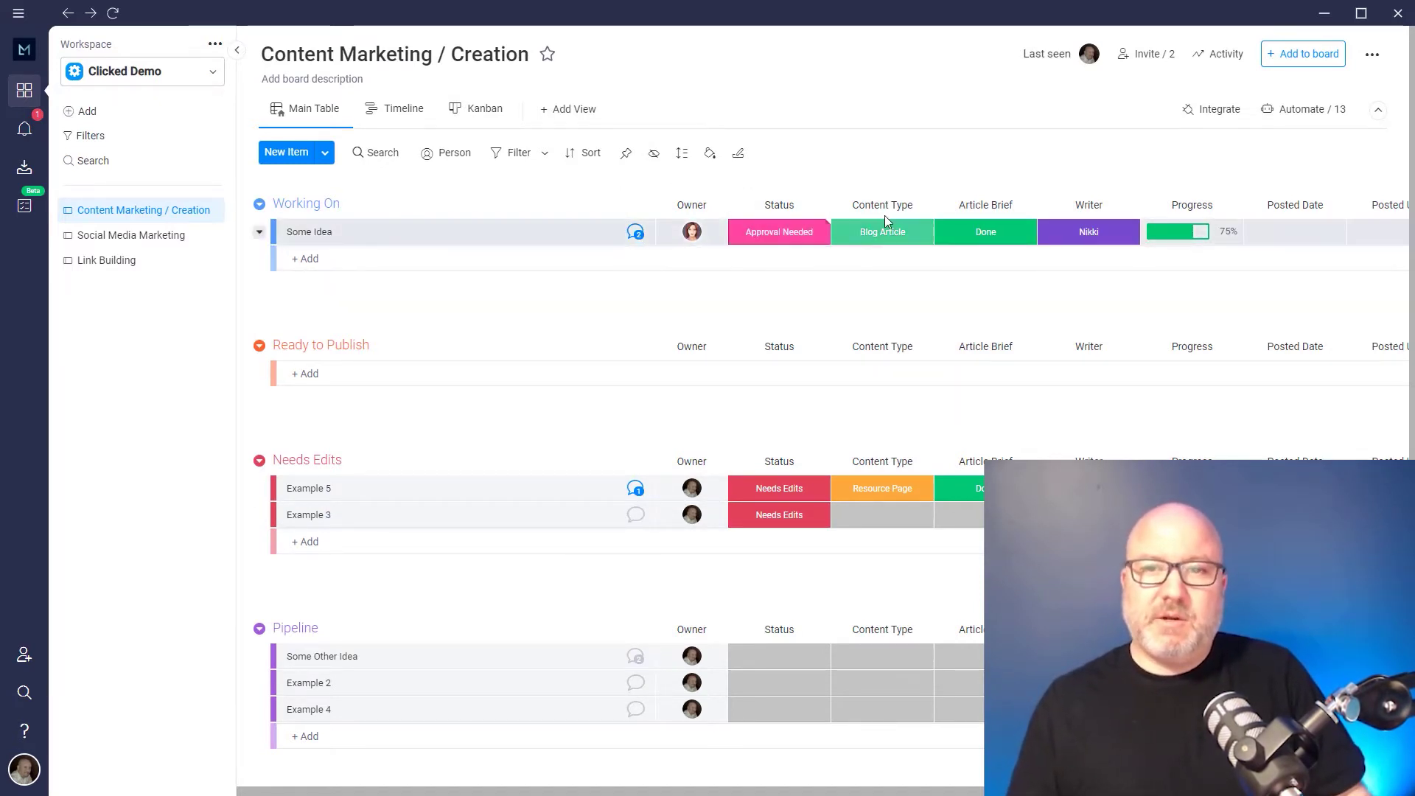
click(818, 233)
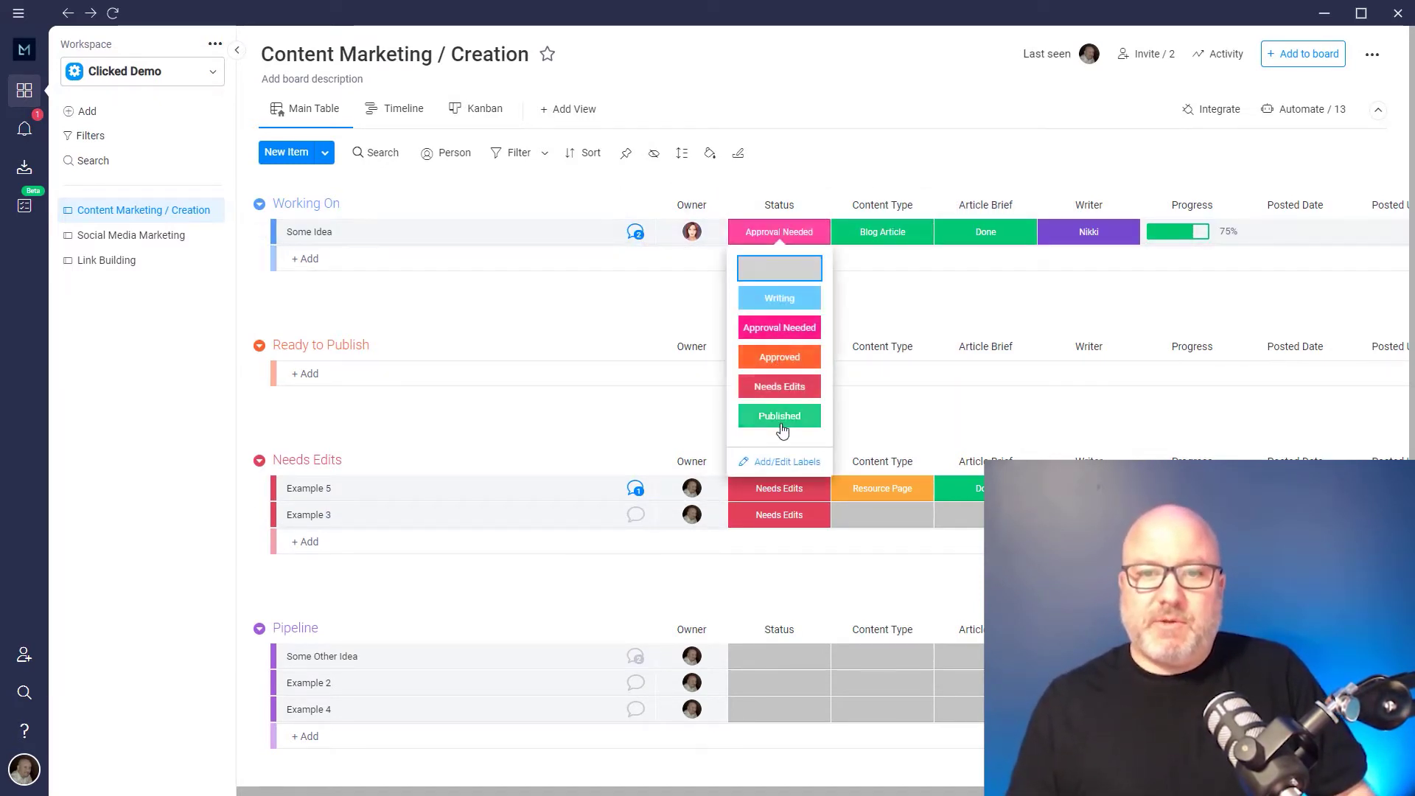
click(793, 361)
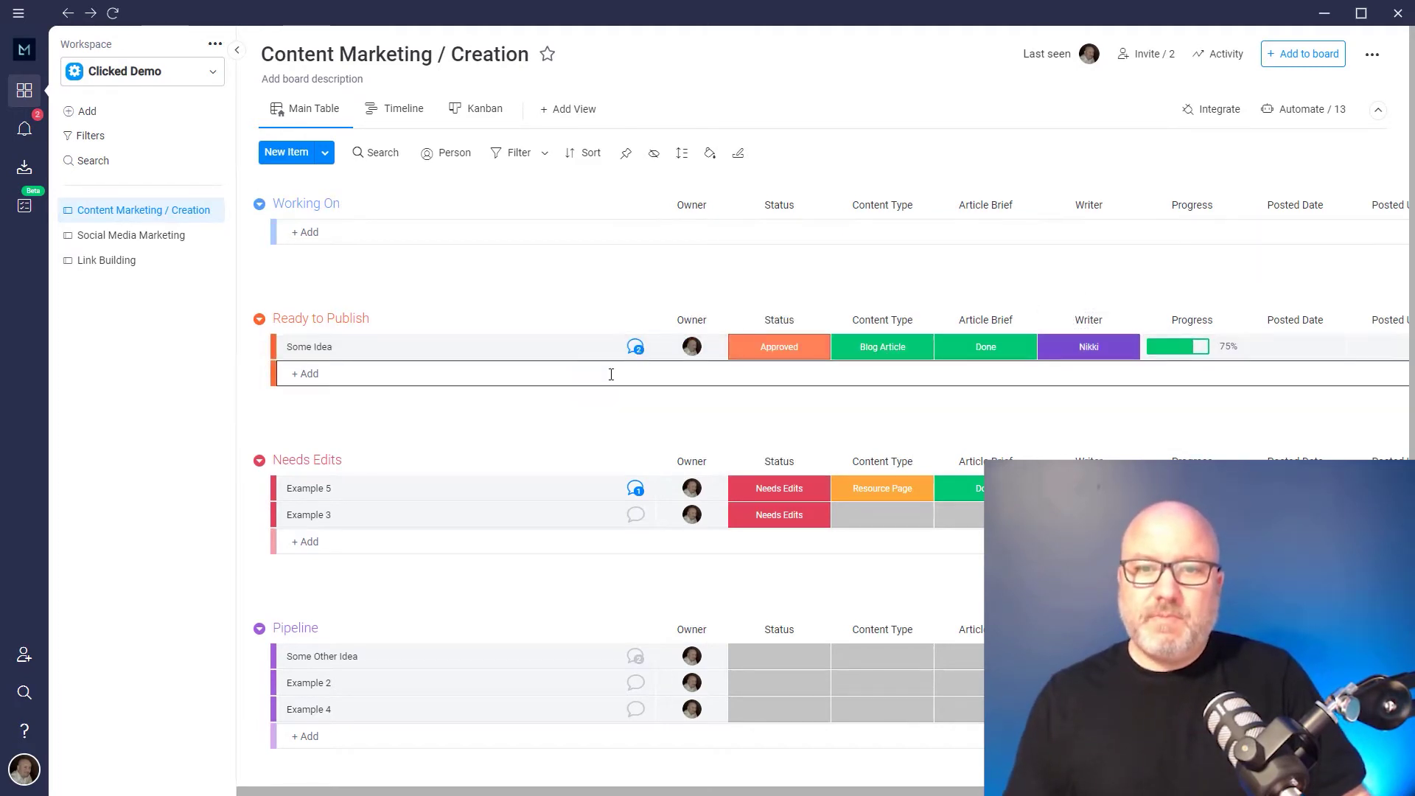
- Set Some Idea's Posted Date to Mar 29 and its status to Published
click(1316, 348)
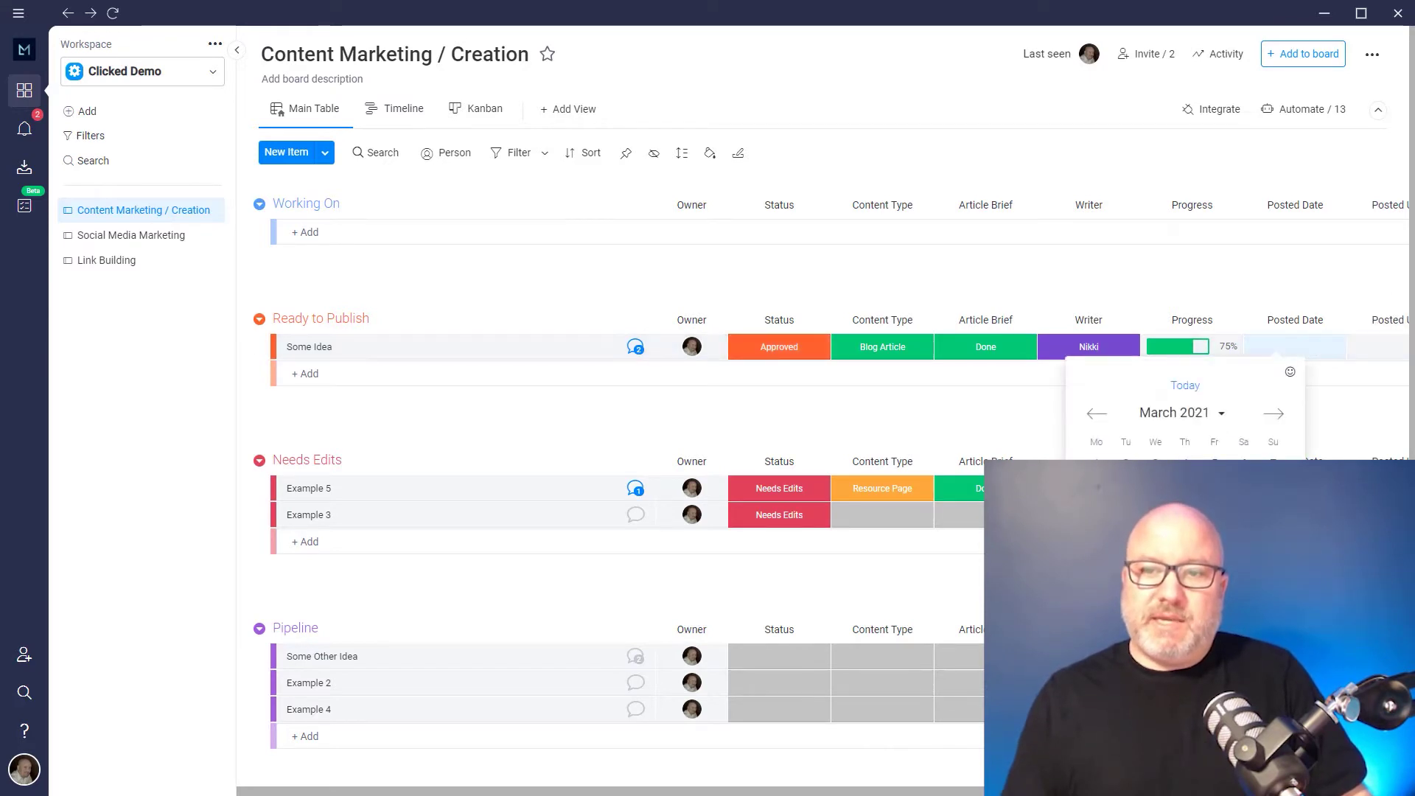
click(1185, 385)
click(1369, 347)
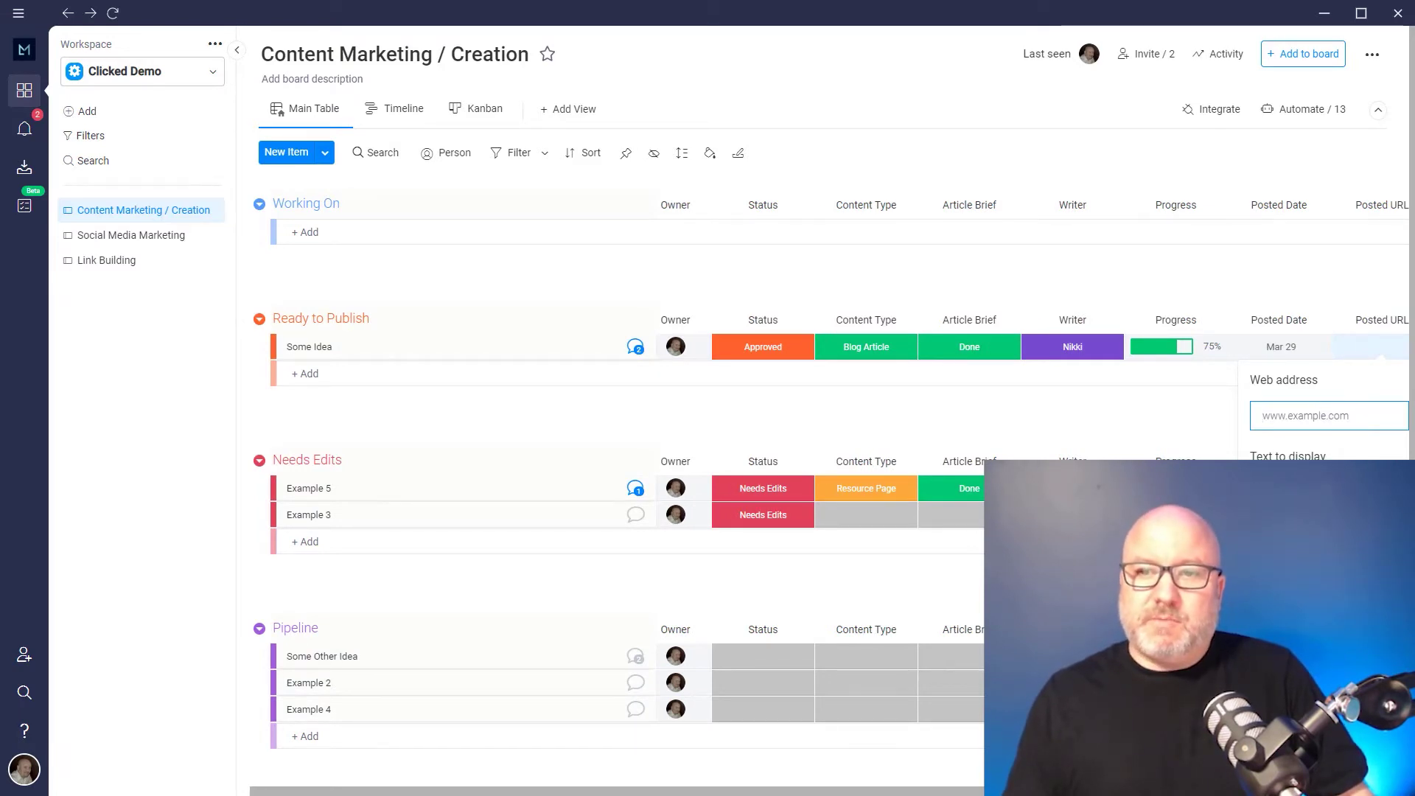
click(924, 420)
scroll(589, 383, down, 1)
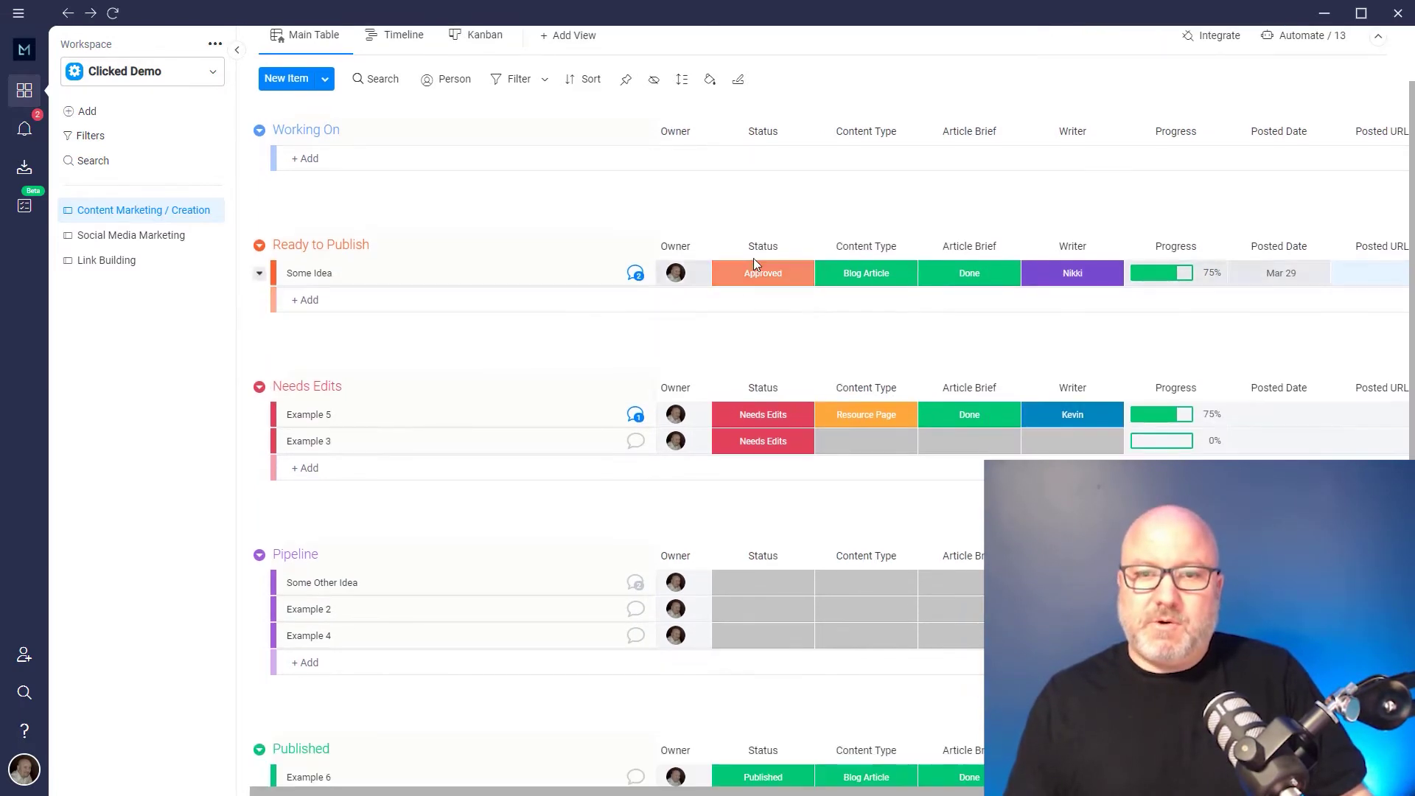
click(761, 274)
click(764, 457)
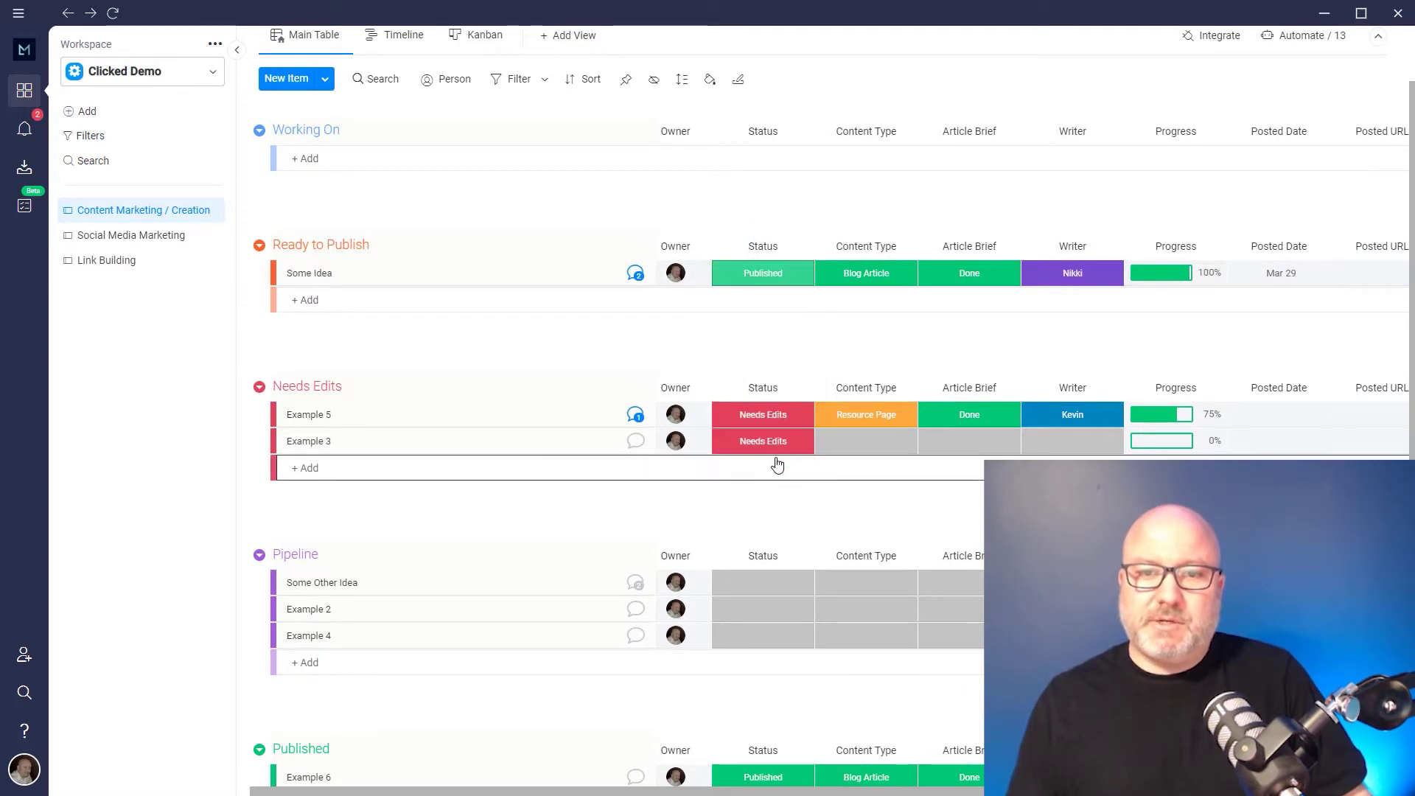
scroll(561, 455, down, 3)
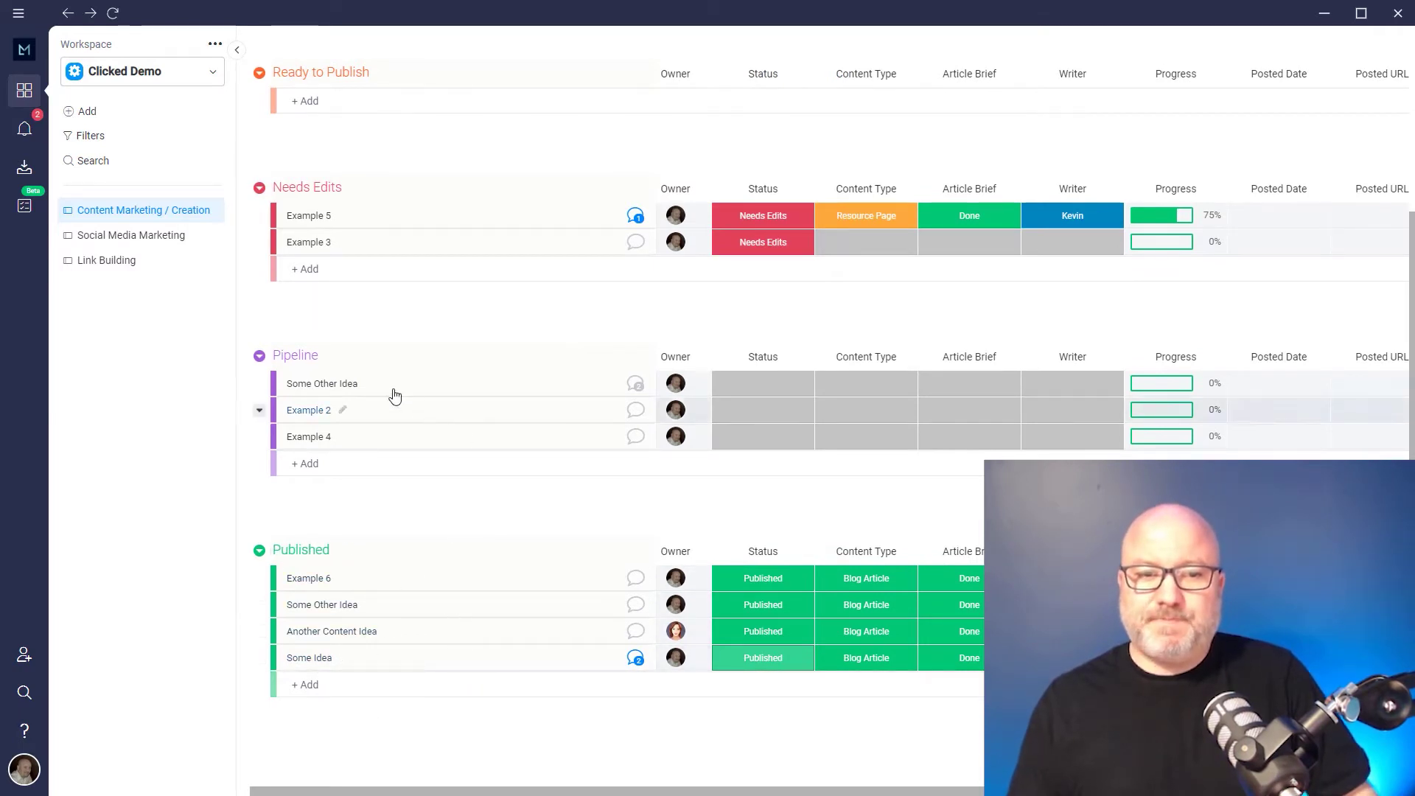
- Set Some Other Idea's Content Type to Resource Page
click(749, 392)
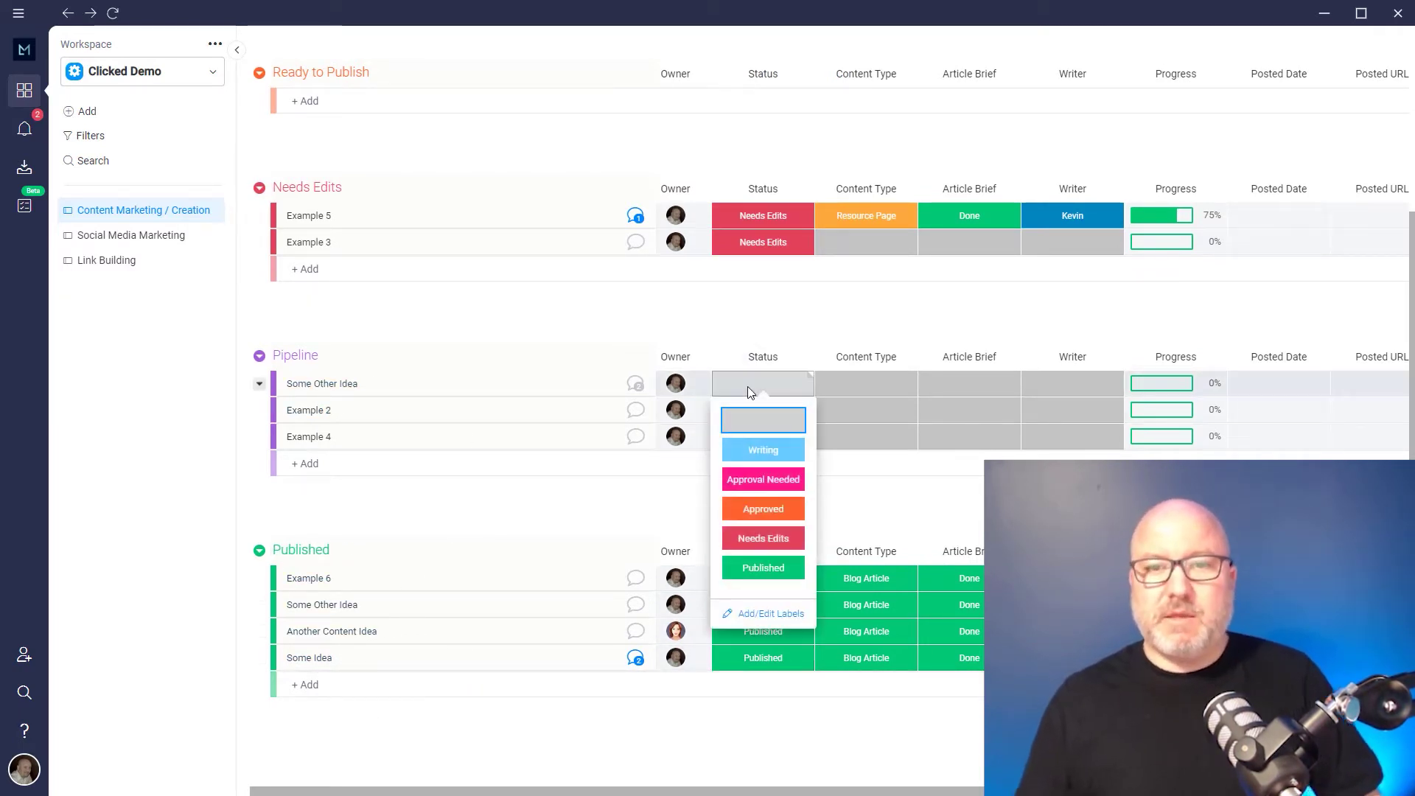
click(840, 389)
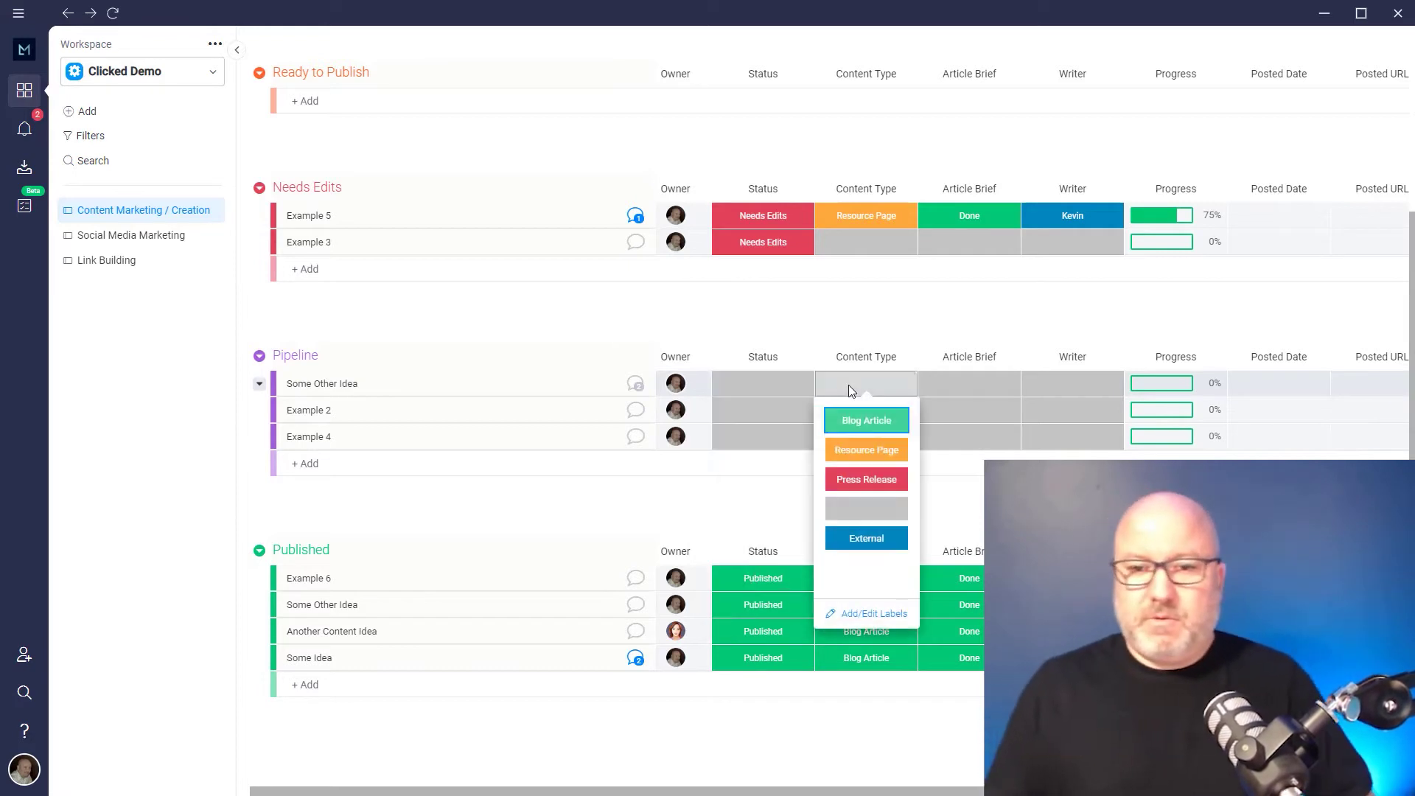
click(863, 451)
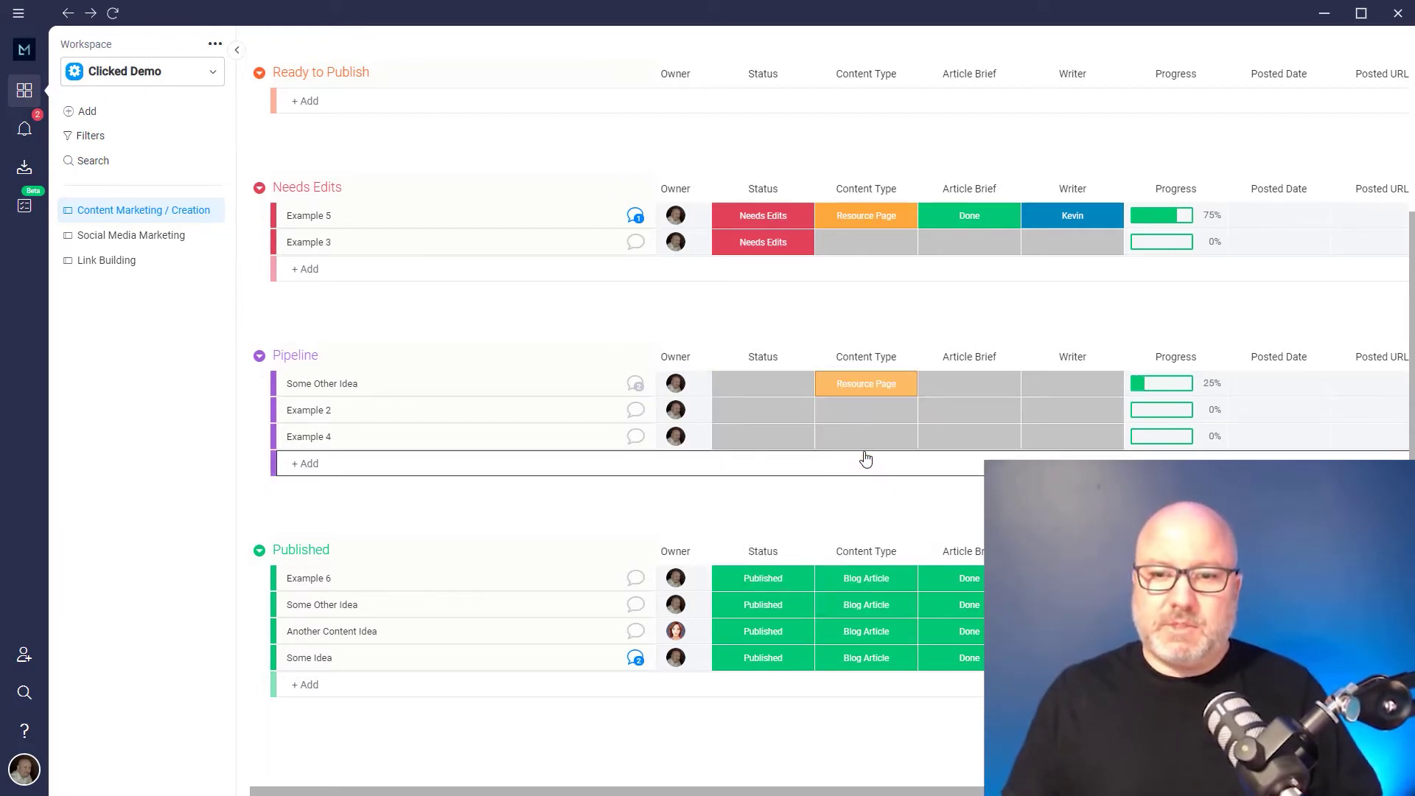
click(747, 391)
- Set Some Other Idea's Article Brief to Working on it, then Done
click(993, 388)
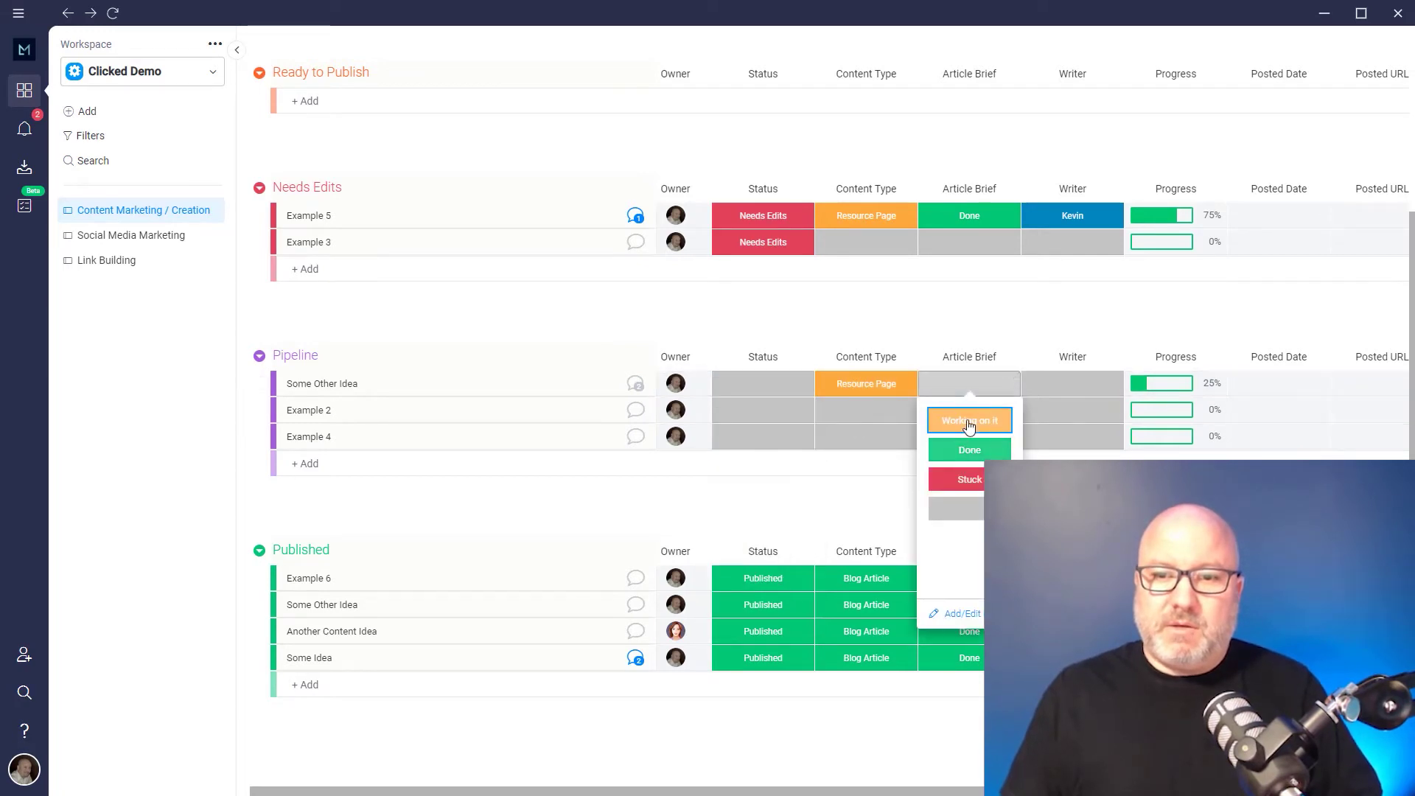
click(969, 423)
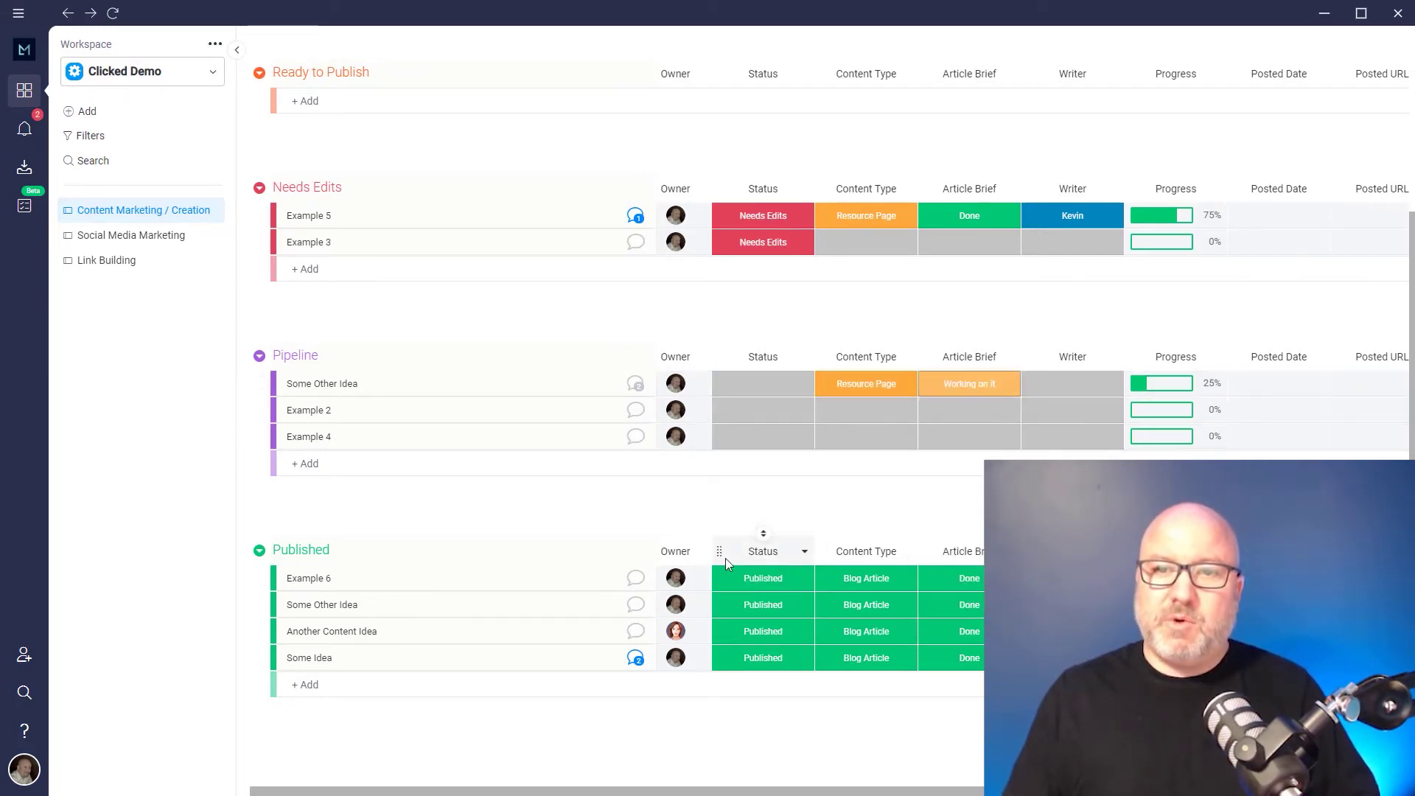
scroll(725, 558, up, 4)
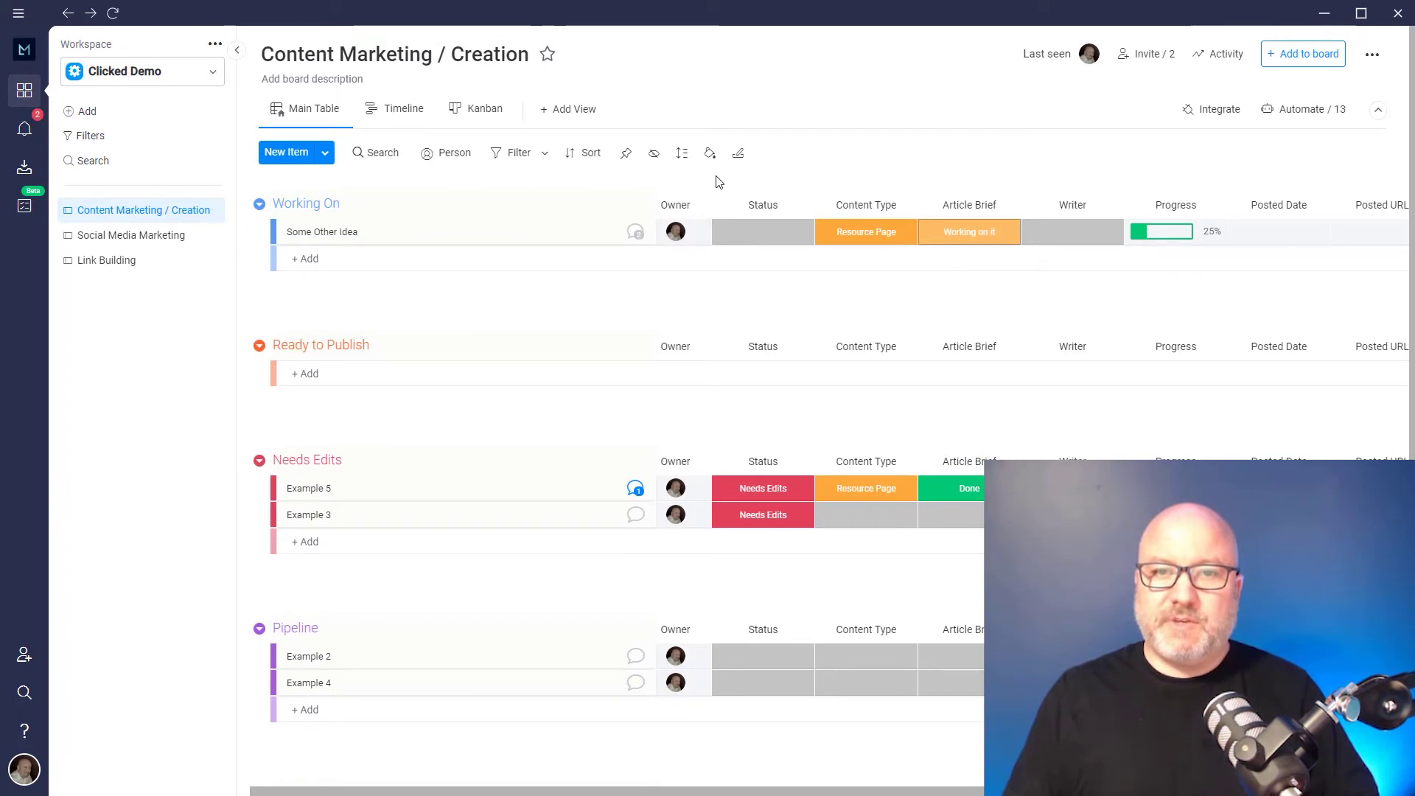
click(790, 239)
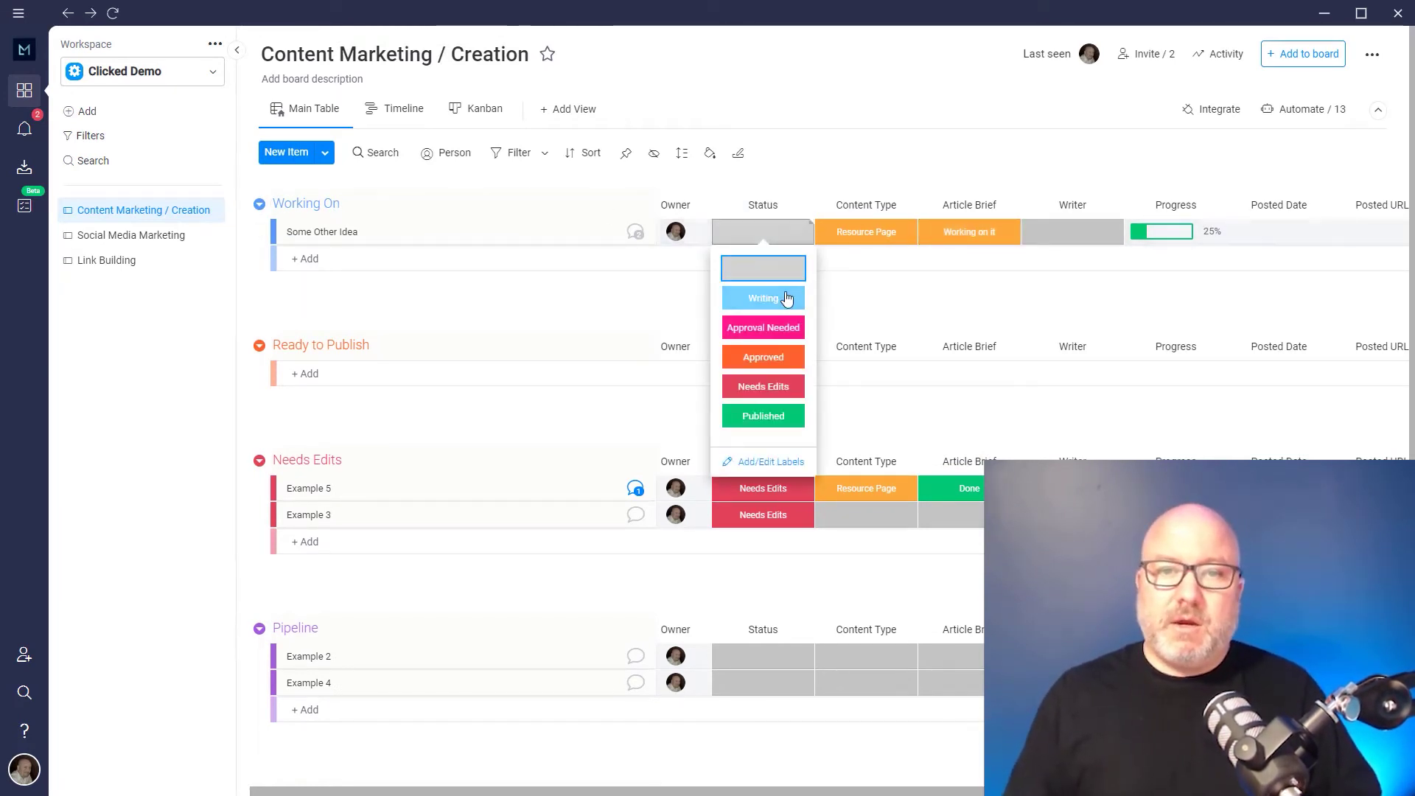
click(994, 227)
click(967, 295)
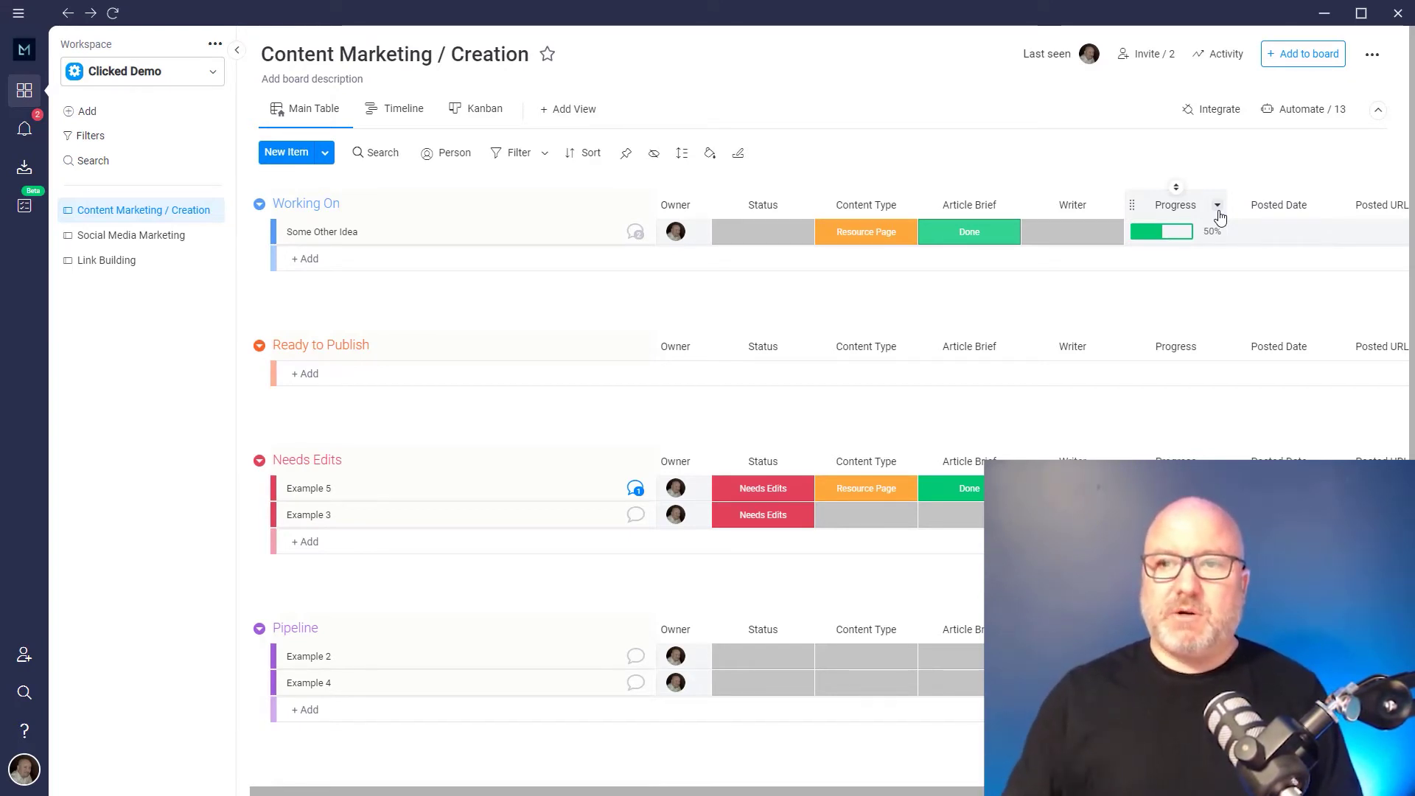
click(1217, 207)
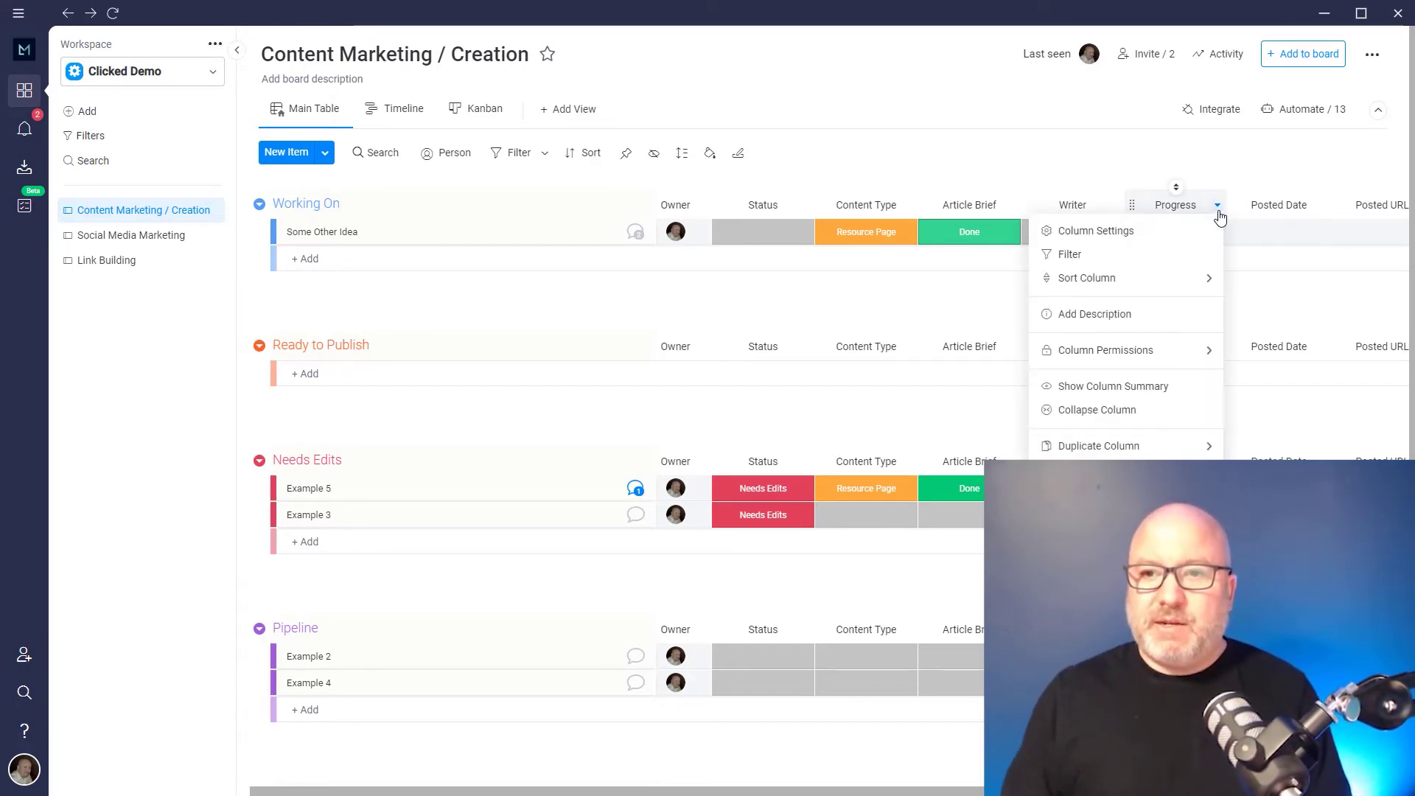
click(1190, 243)
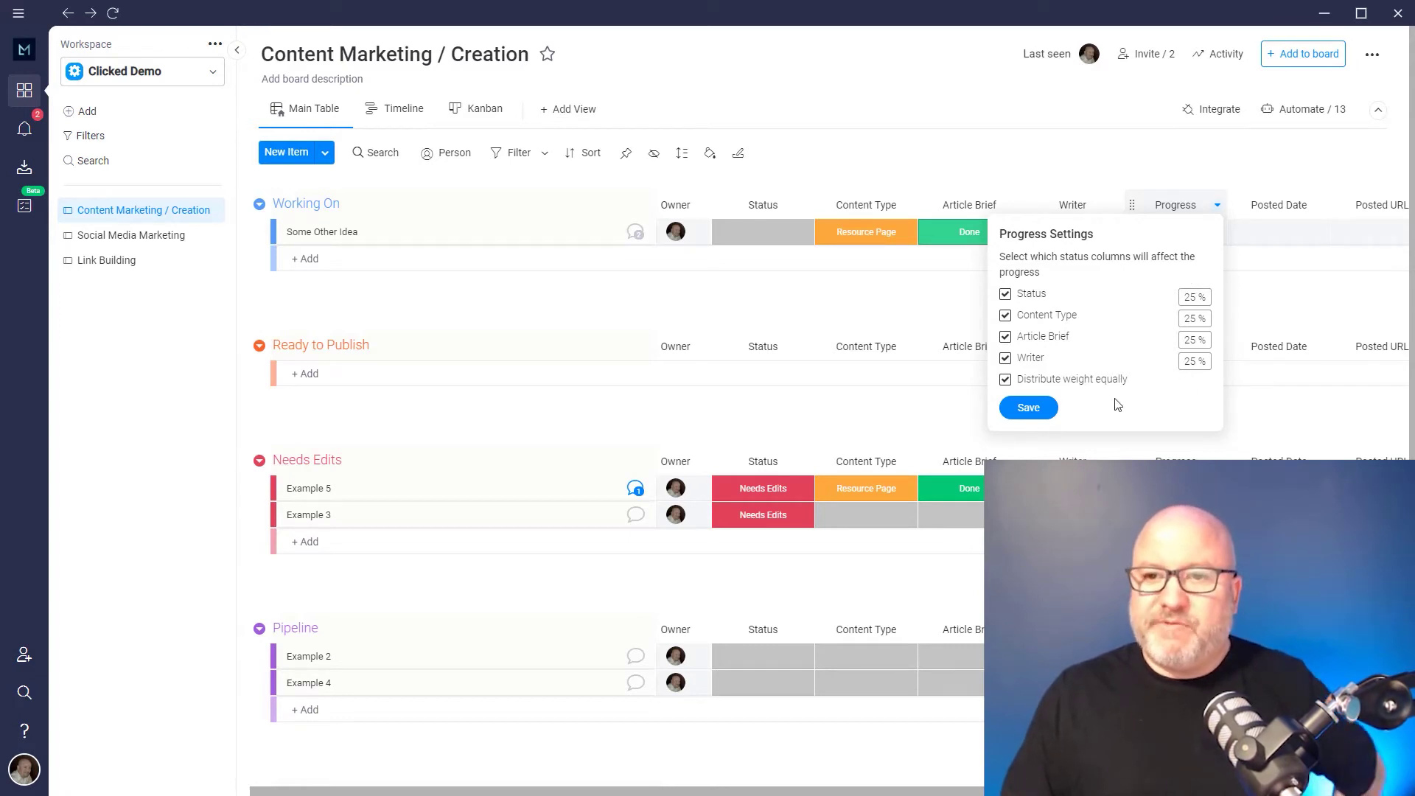
click(1041, 410)
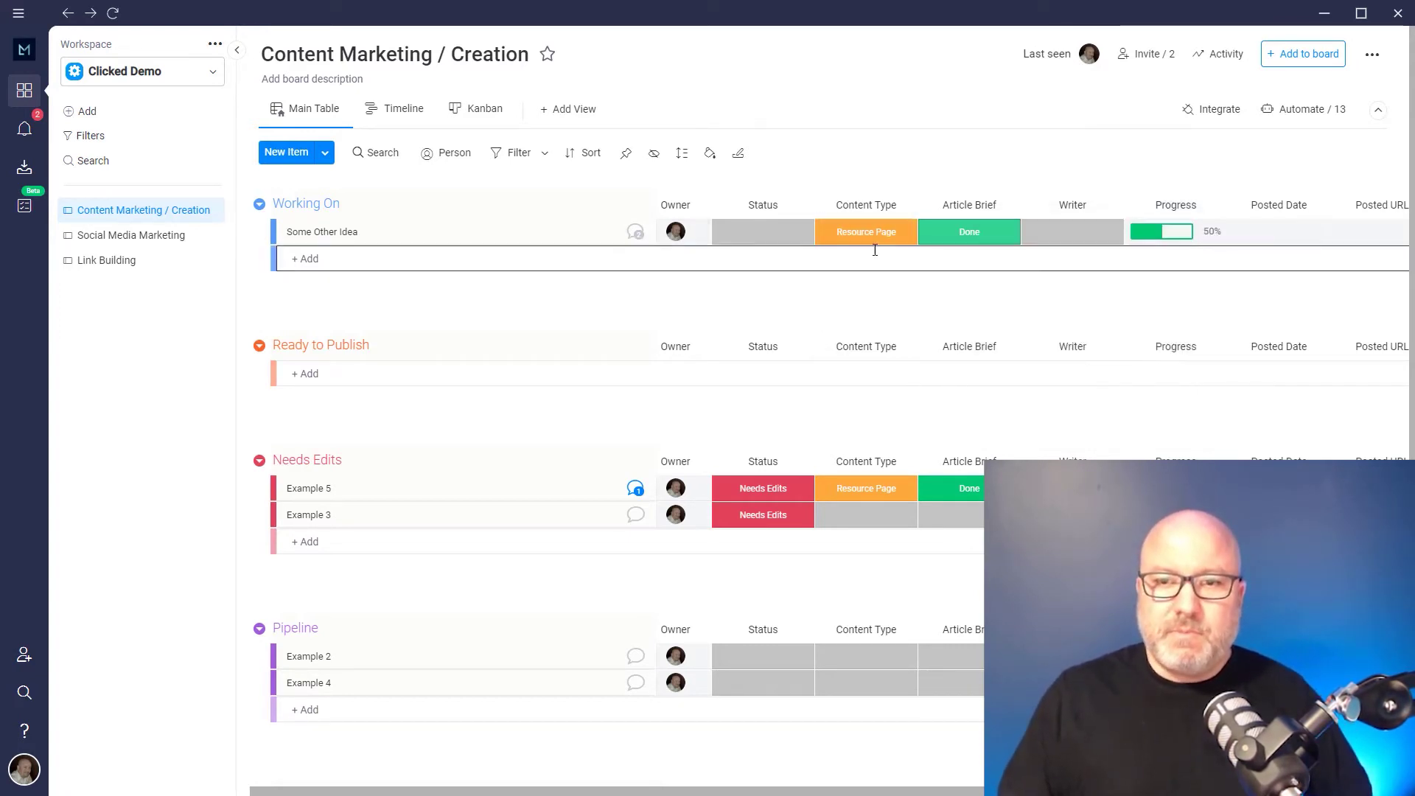
- Assign a writer to Some Other Idea and set its status to Writing
click(1061, 235)
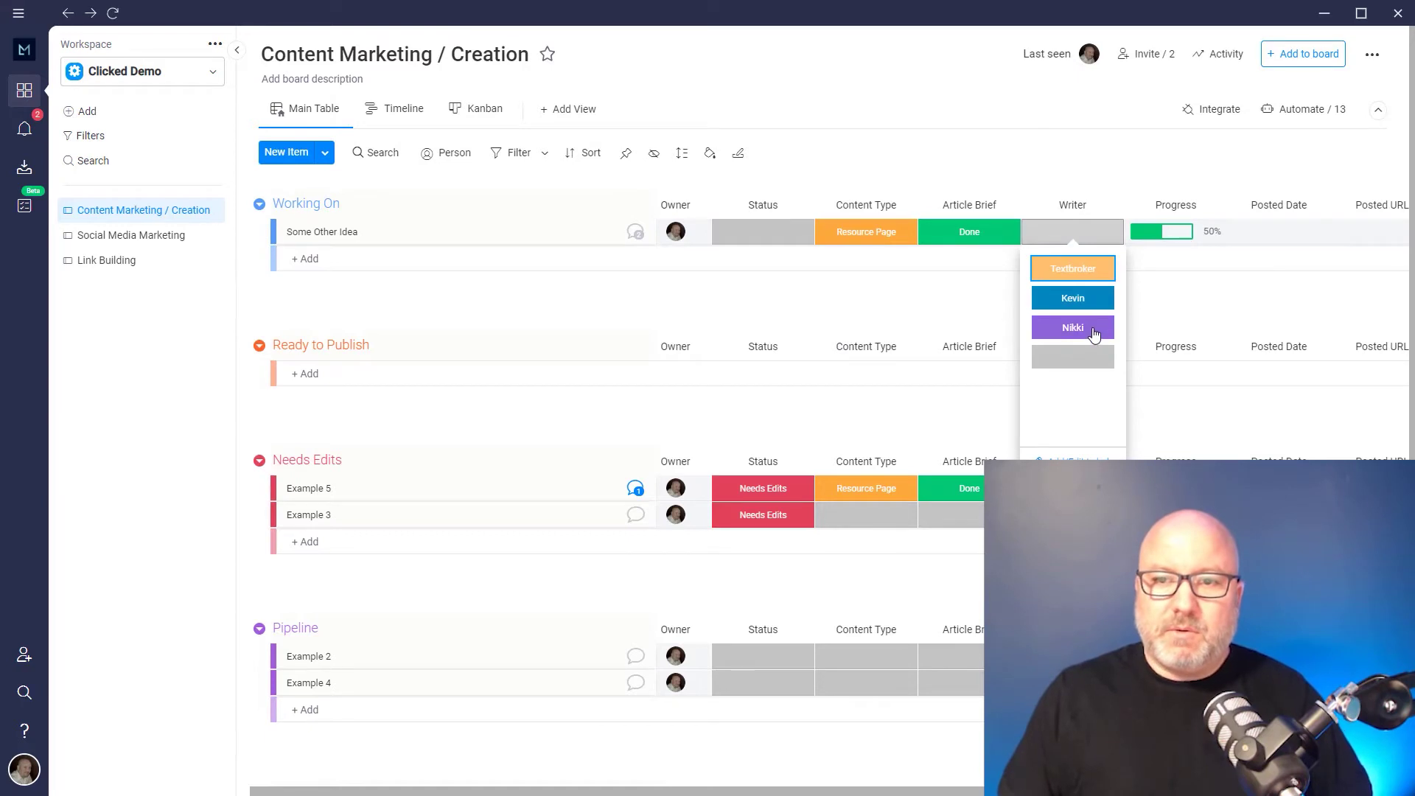
click(1083, 298)
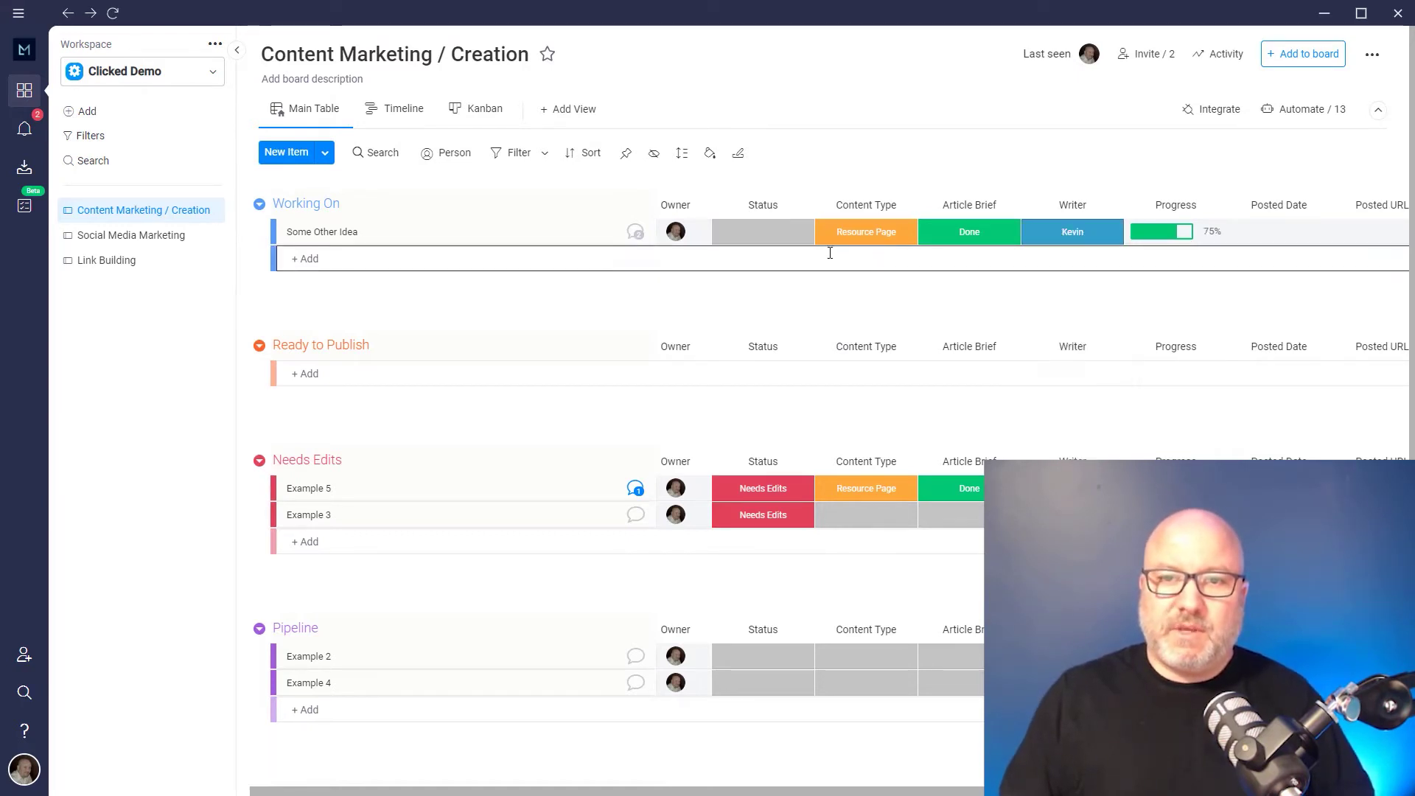
click(762, 234)
click(774, 308)
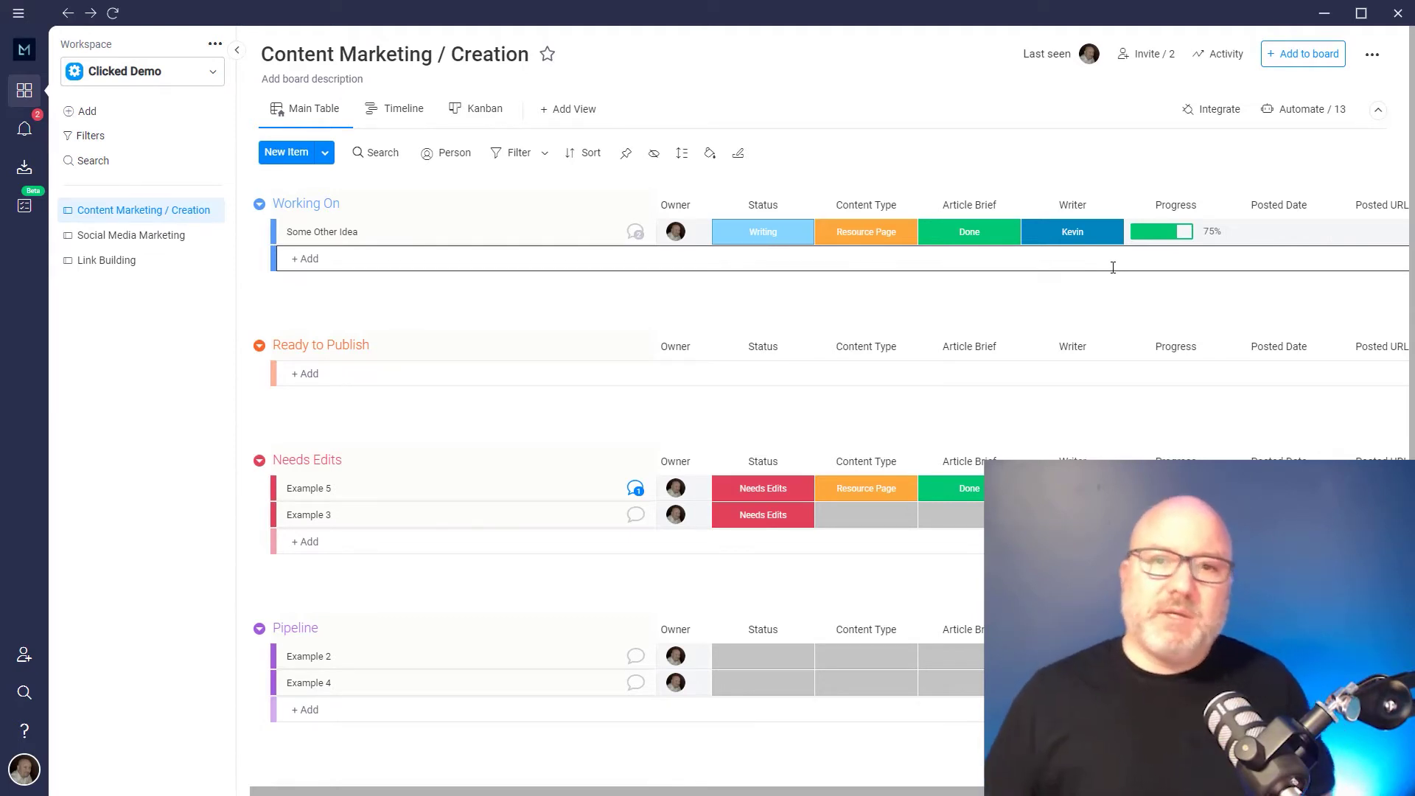
- Advance Some Other Idea's status to Approval Needed, then Approved
click(744, 231)
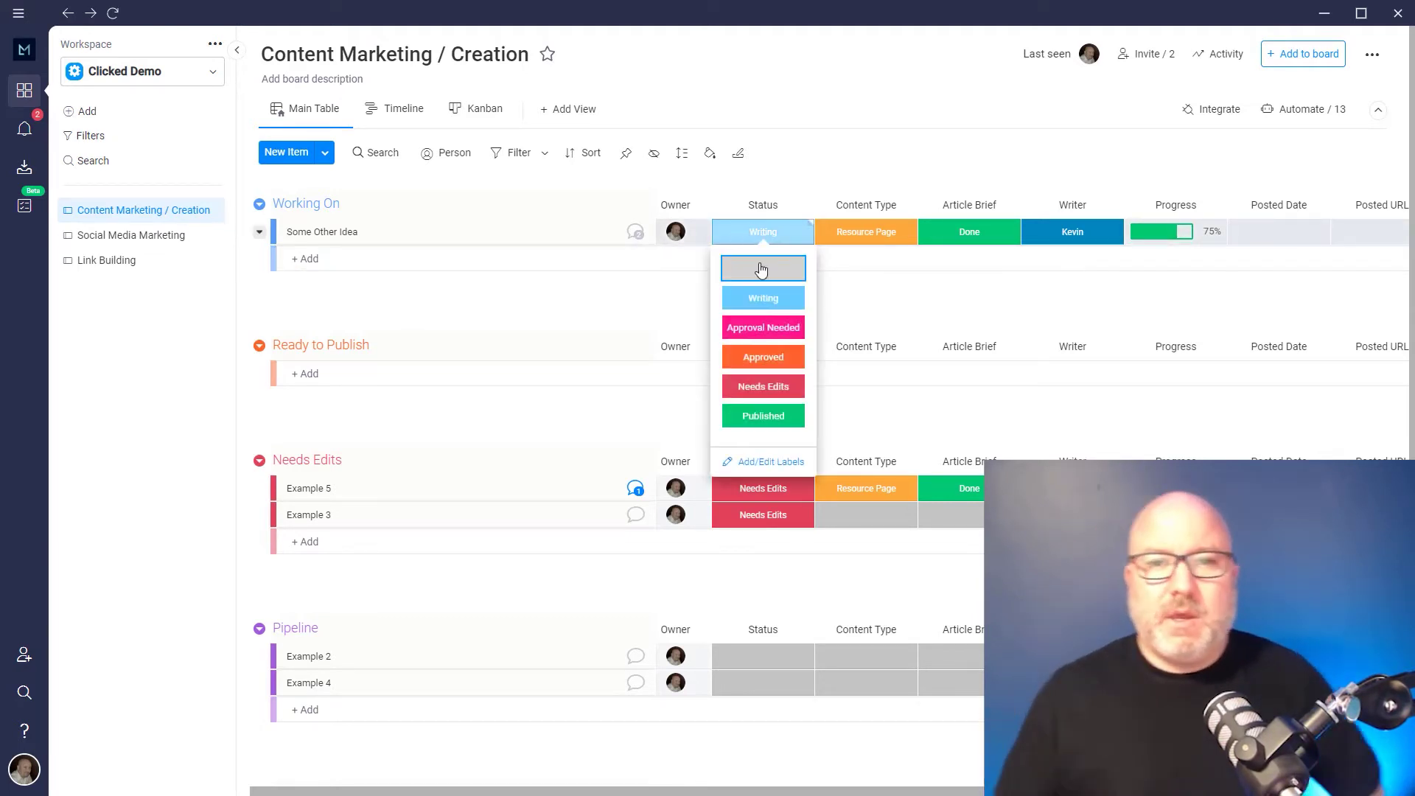
click(775, 337)
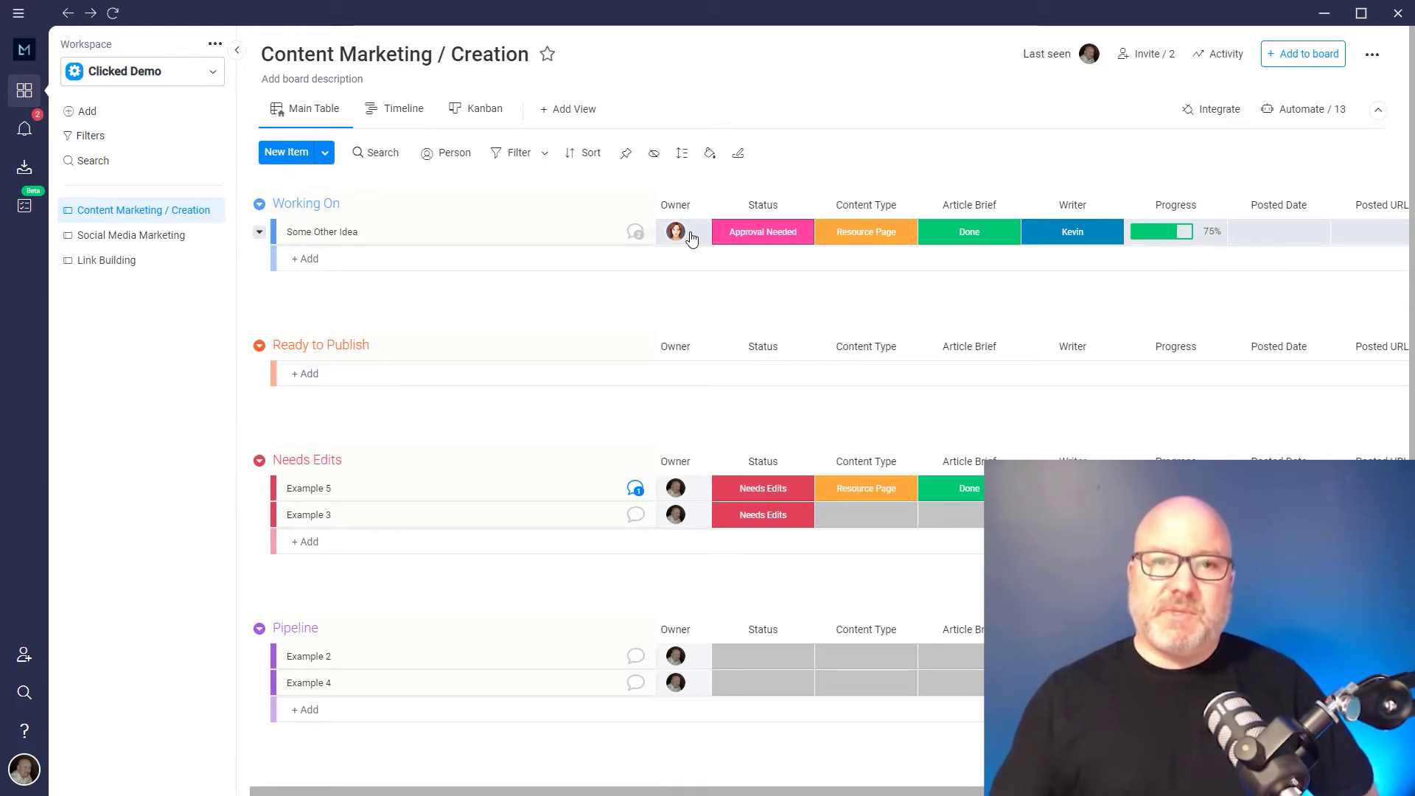
click(726, 235)
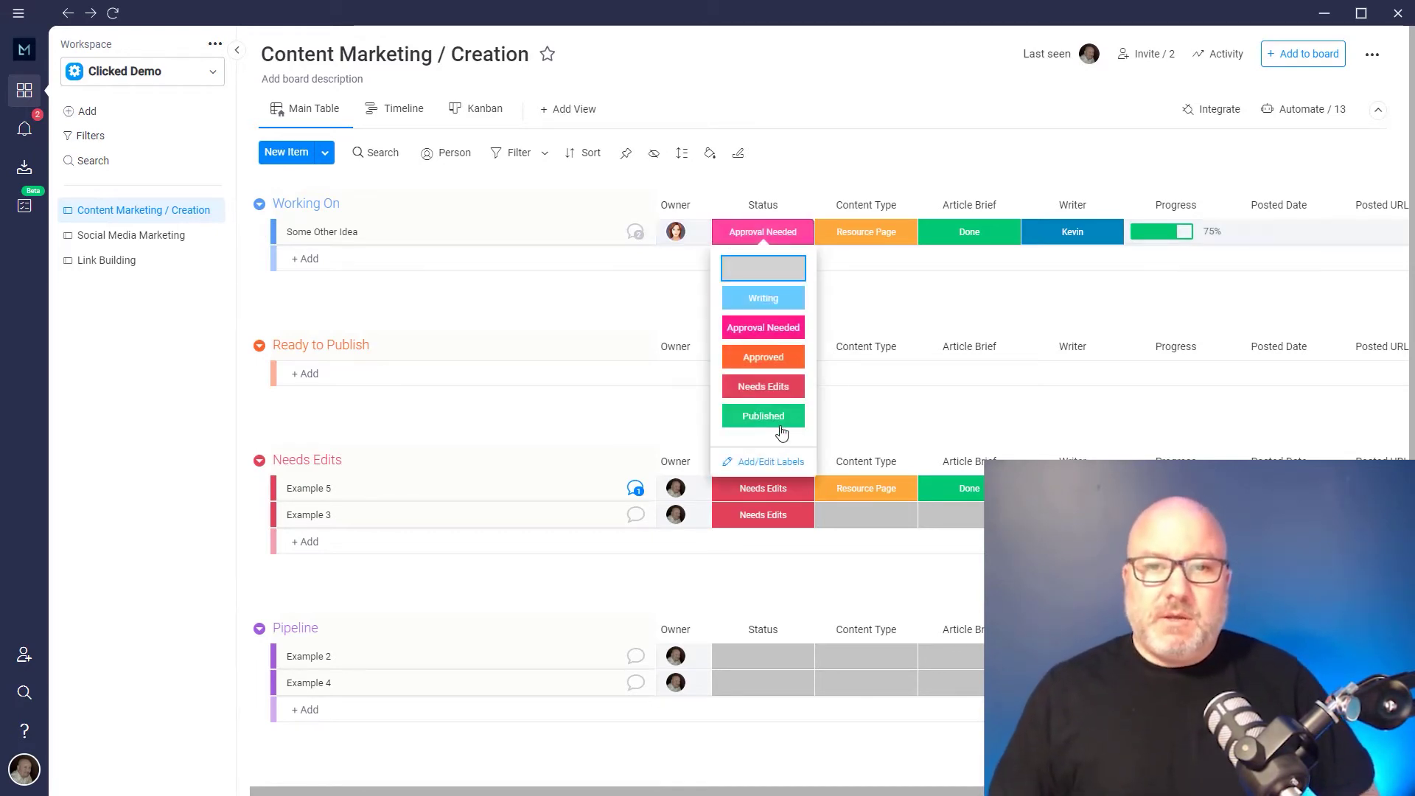
click(768, 361)
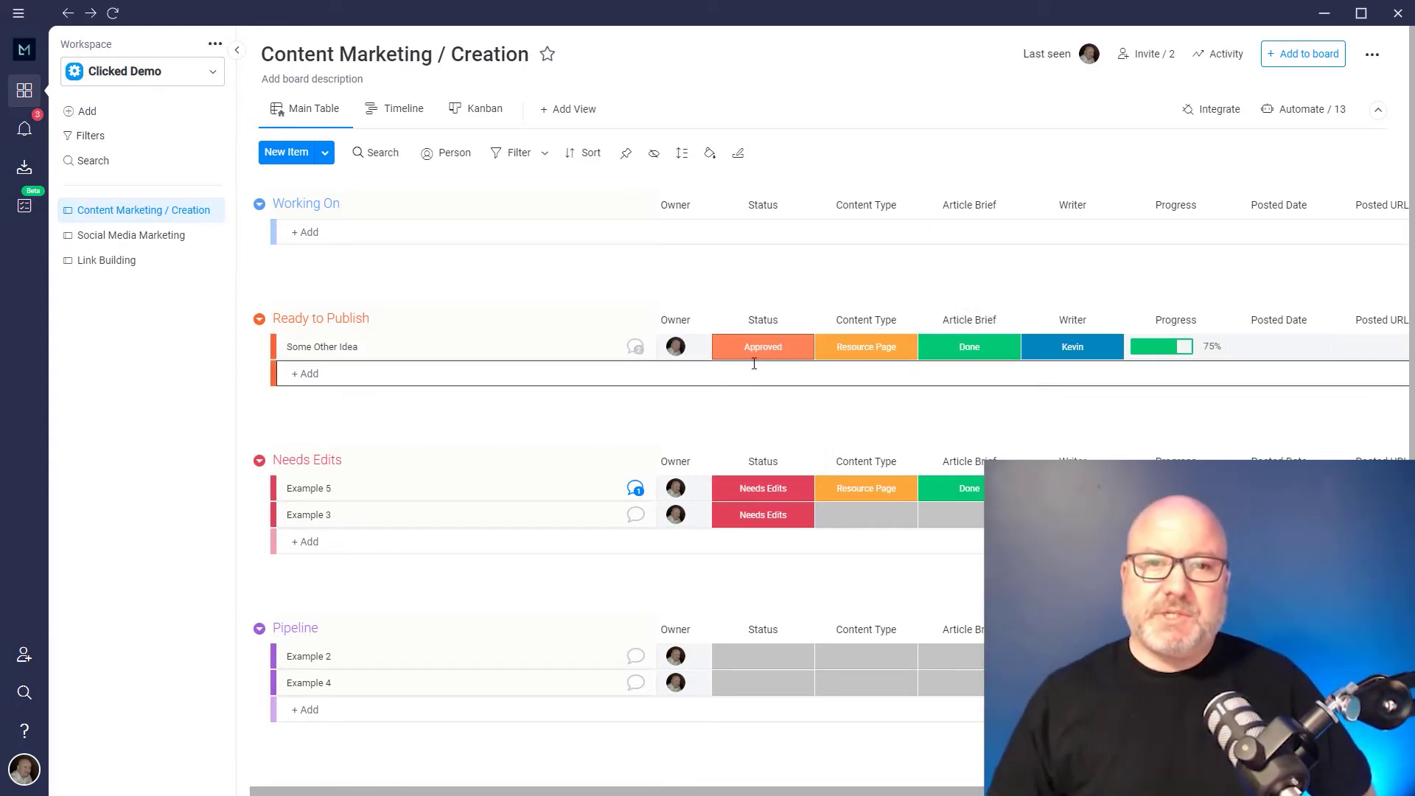
mouse_move(676, 359)
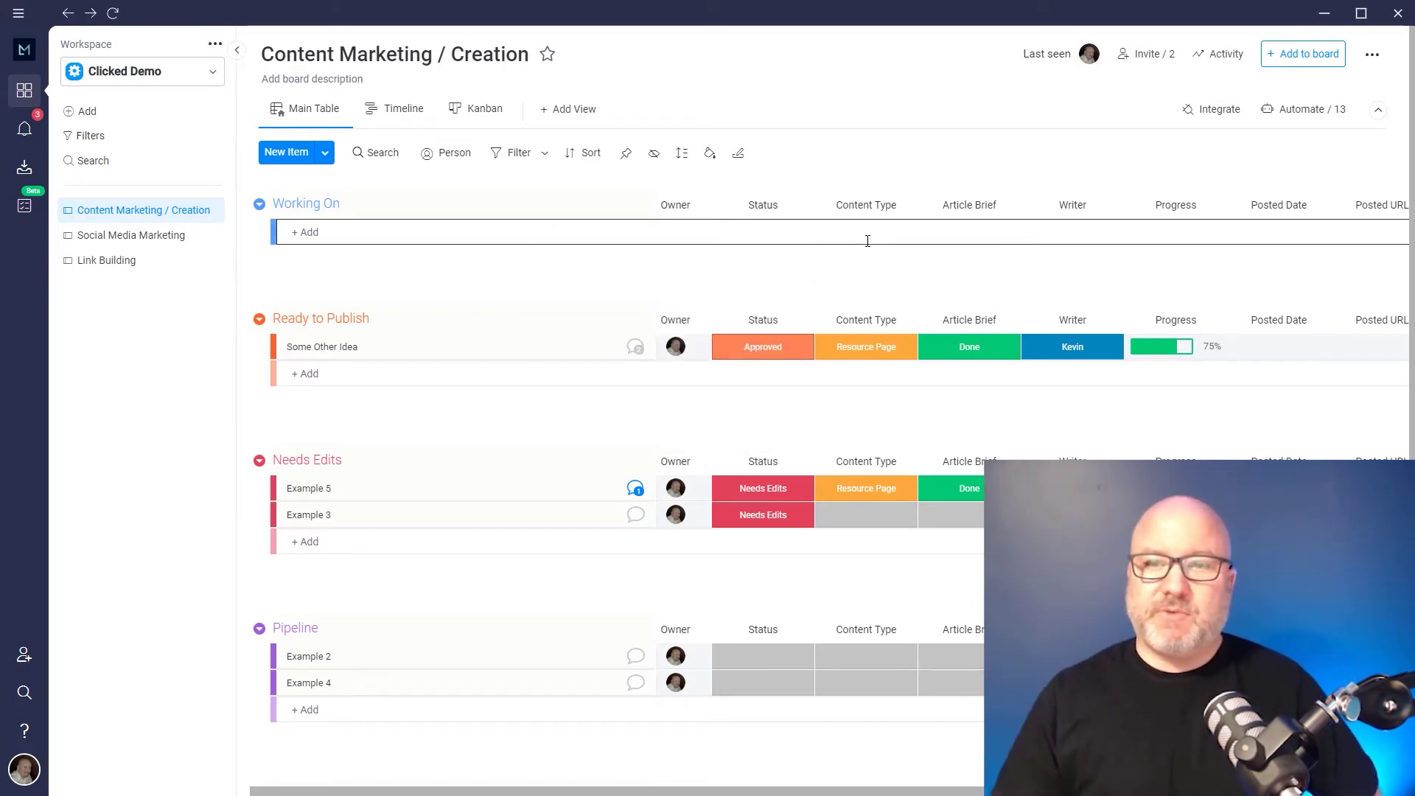
- Change Some Other Idea's status from Approved to Published and check it in the Published group
scroll(917, 383, down, 2)
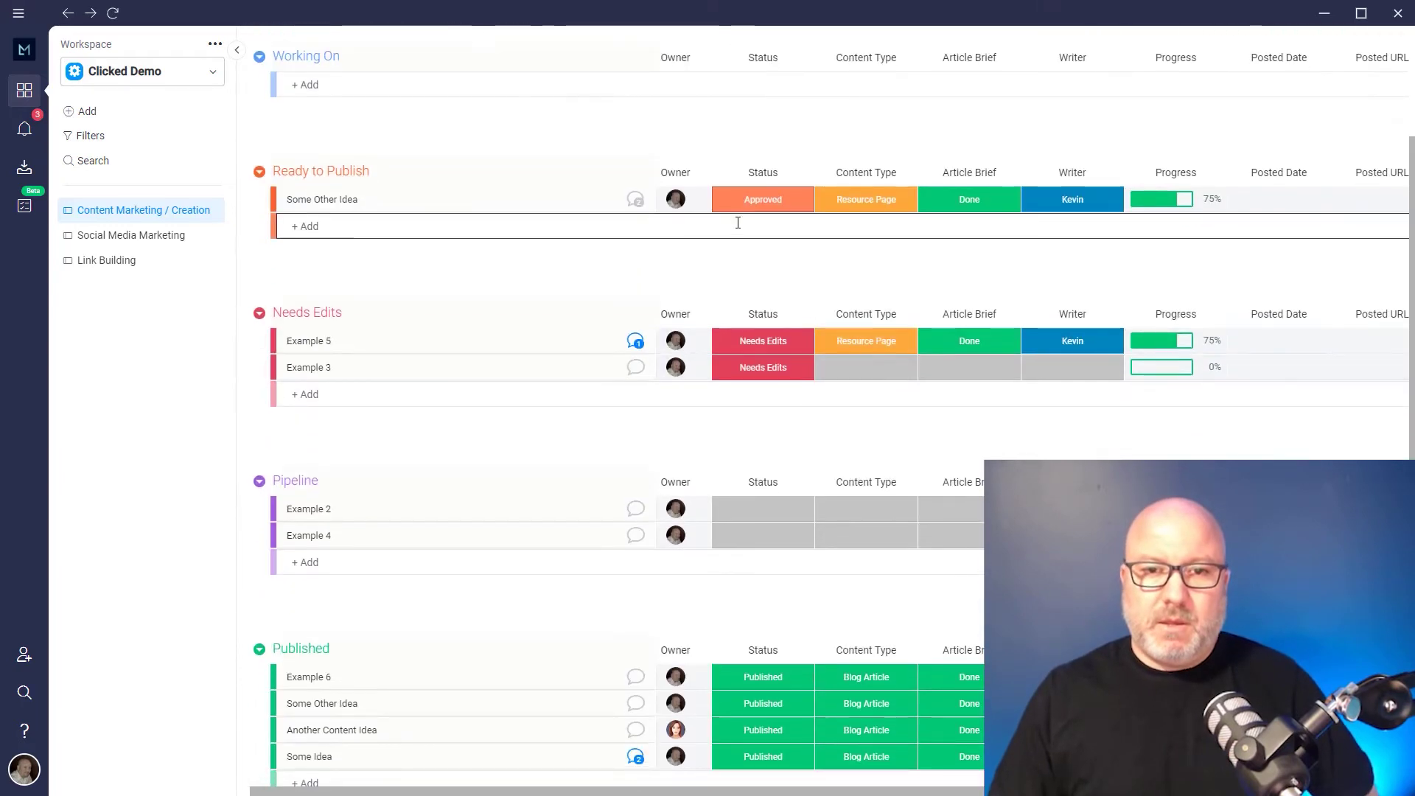
click(763, 200)
click(763, 384)
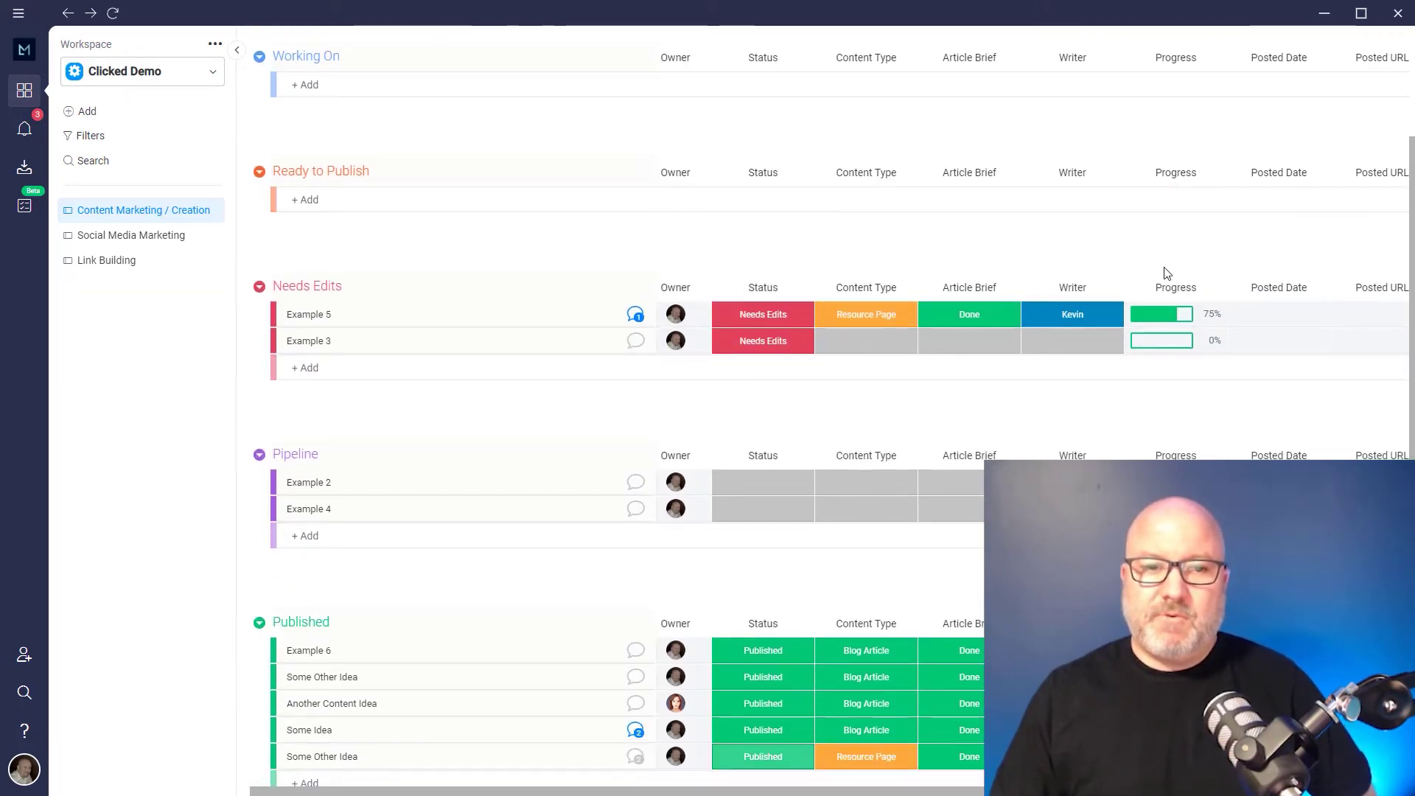
scroll(723, 275, down, 2)
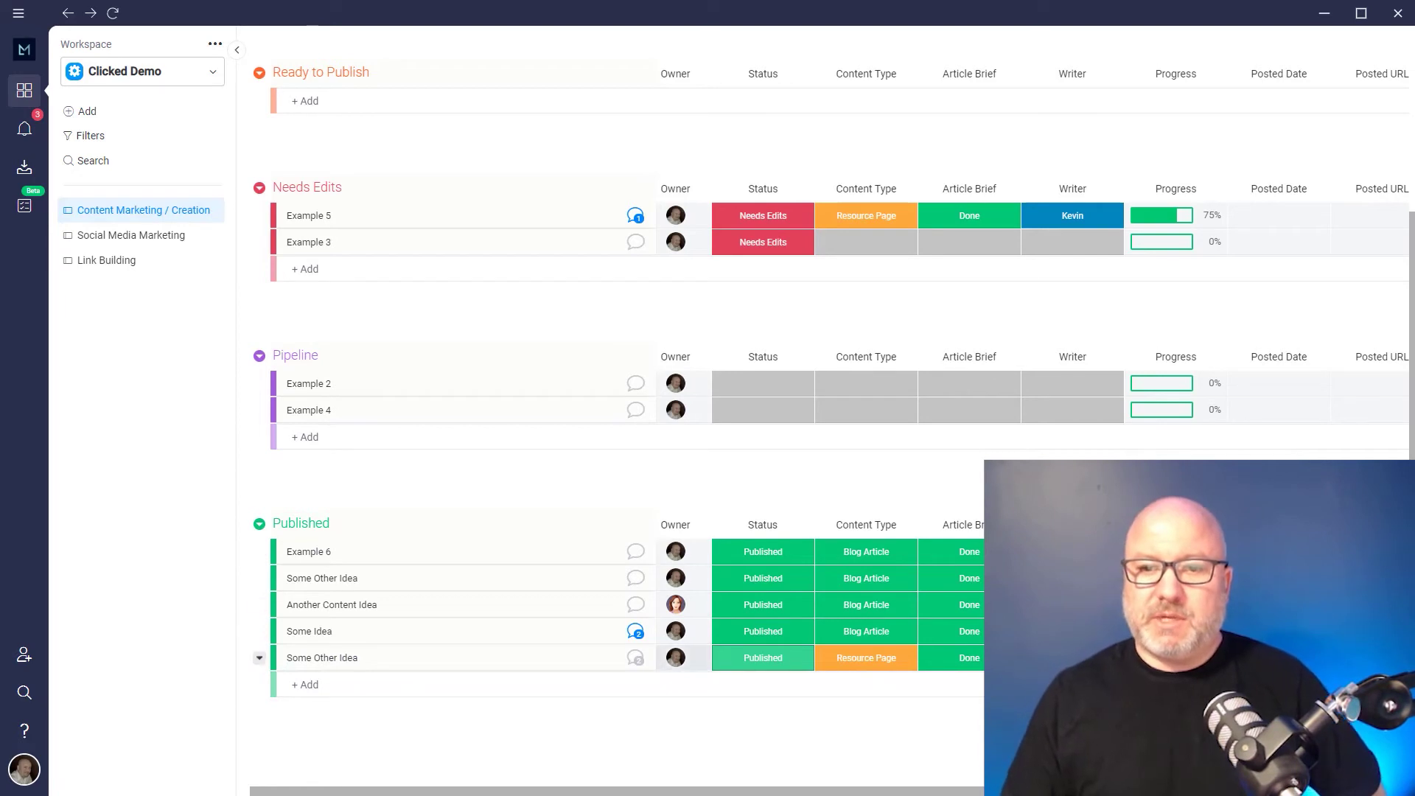
scroll(762, 657, down, 3)
scroll(442, 553, up, 3)
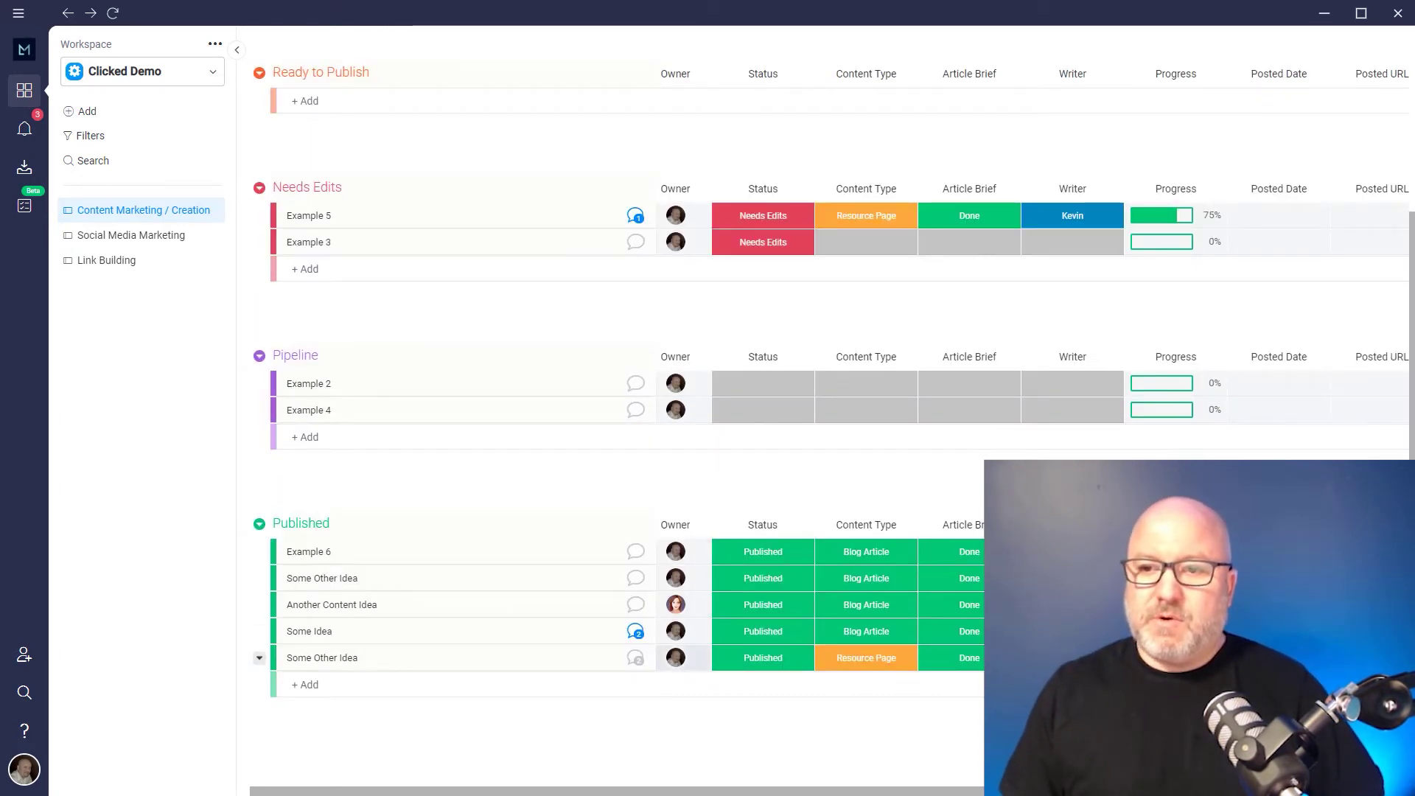
scroll(435, 545, up, 3)
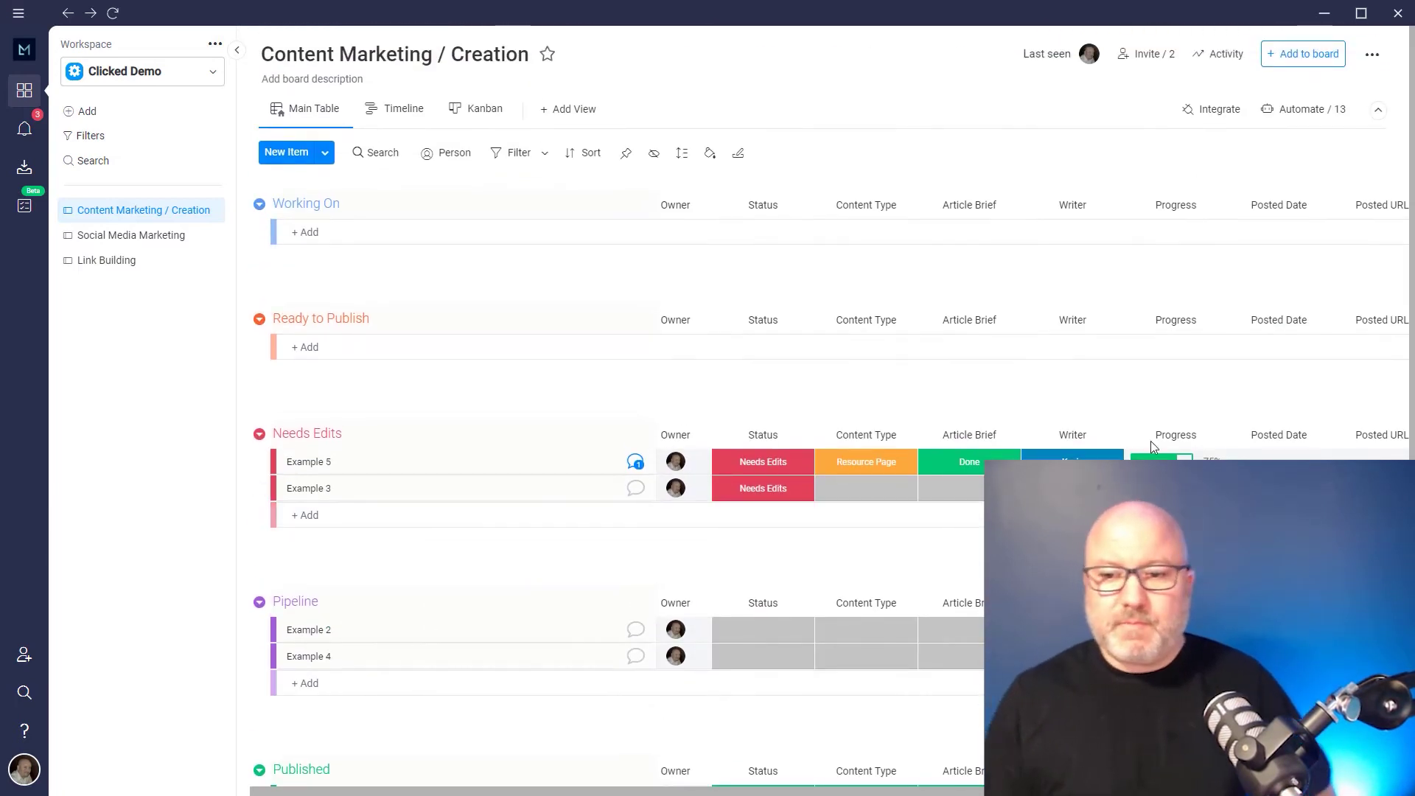
scroll(825, 413, right, 3)
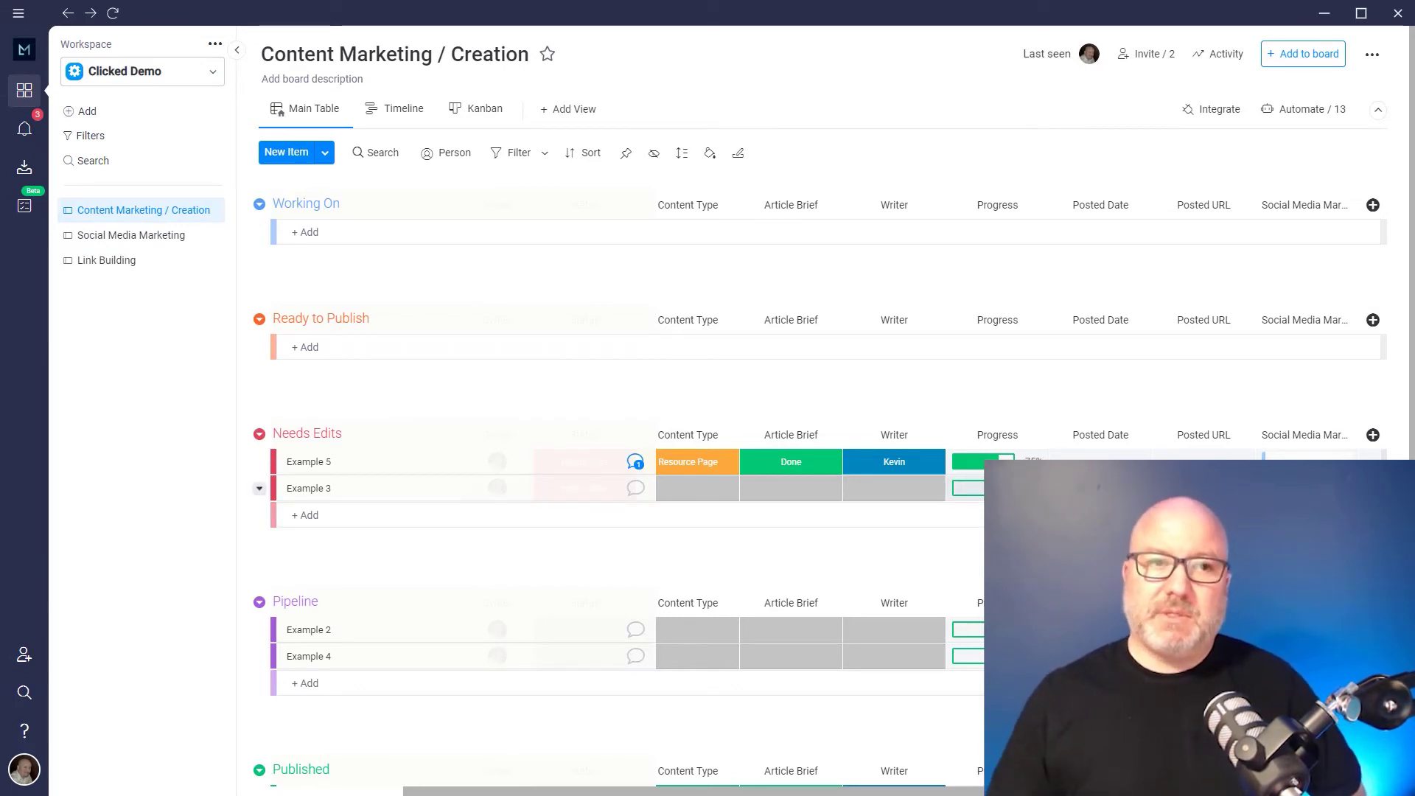
- Open the Social Media Marketing board and give Example 2 the Facebook platform
click(122, 244)
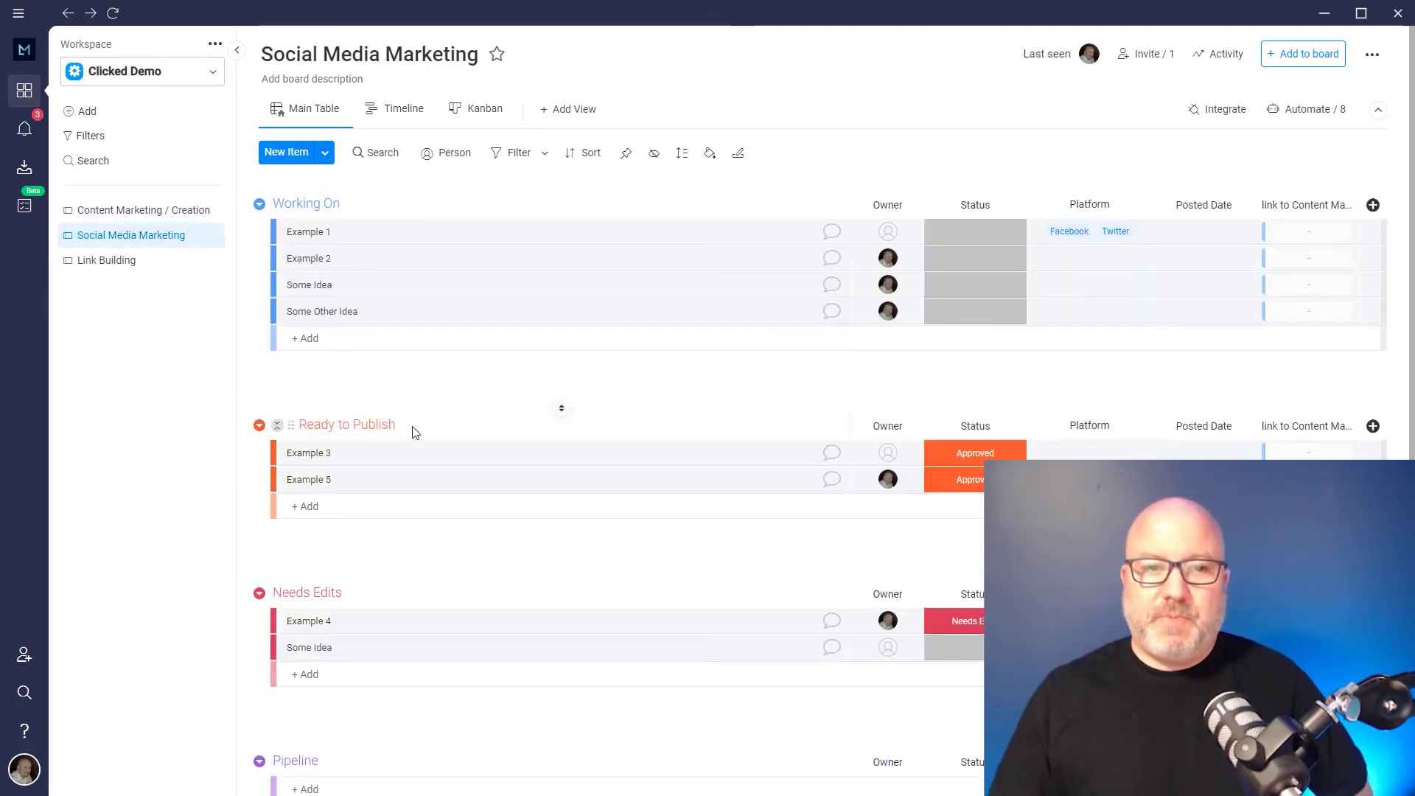
scroll(556, 511, down, 2)
scroll(553, 515, up, 3)
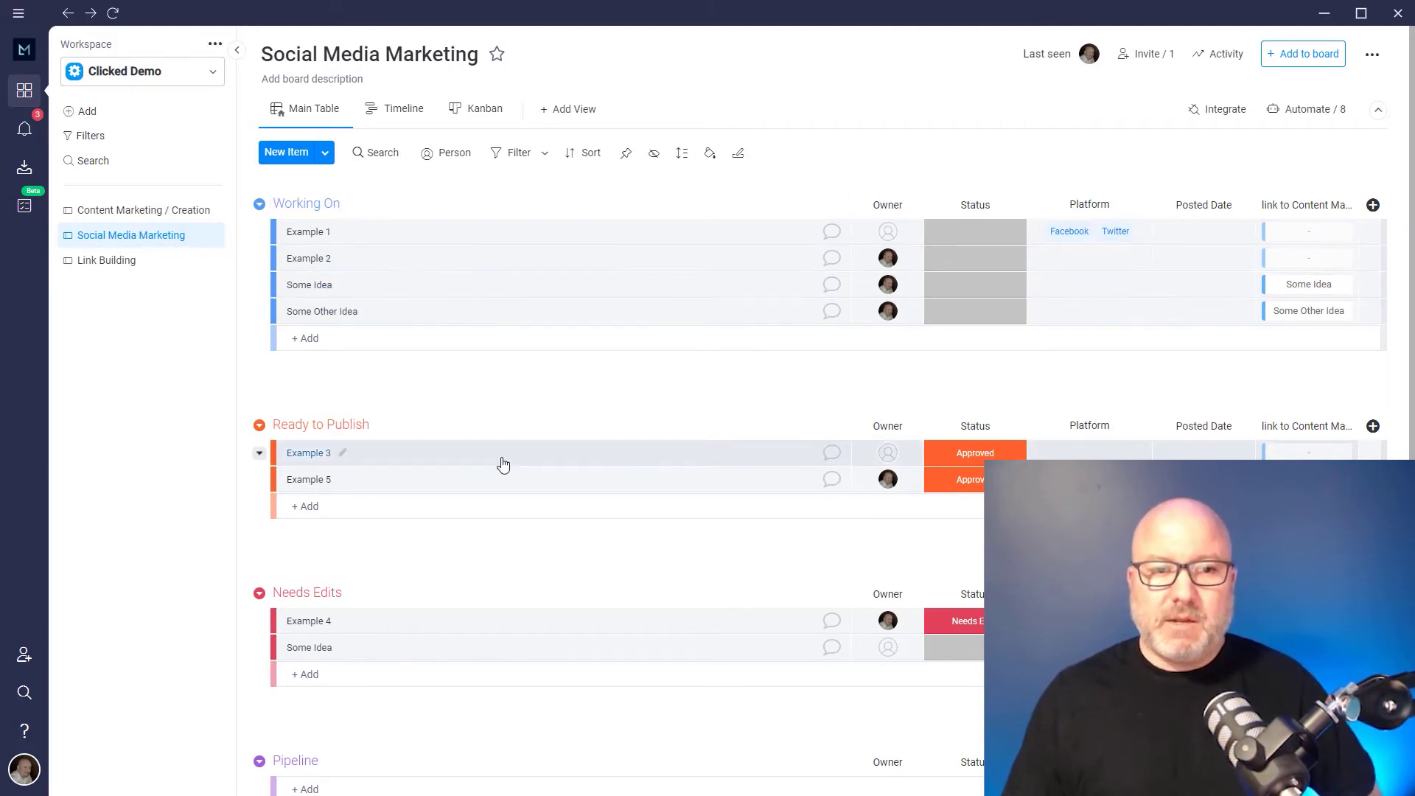
scroll(508, 460, down, 2)
scroll(512, 460, down, 1)
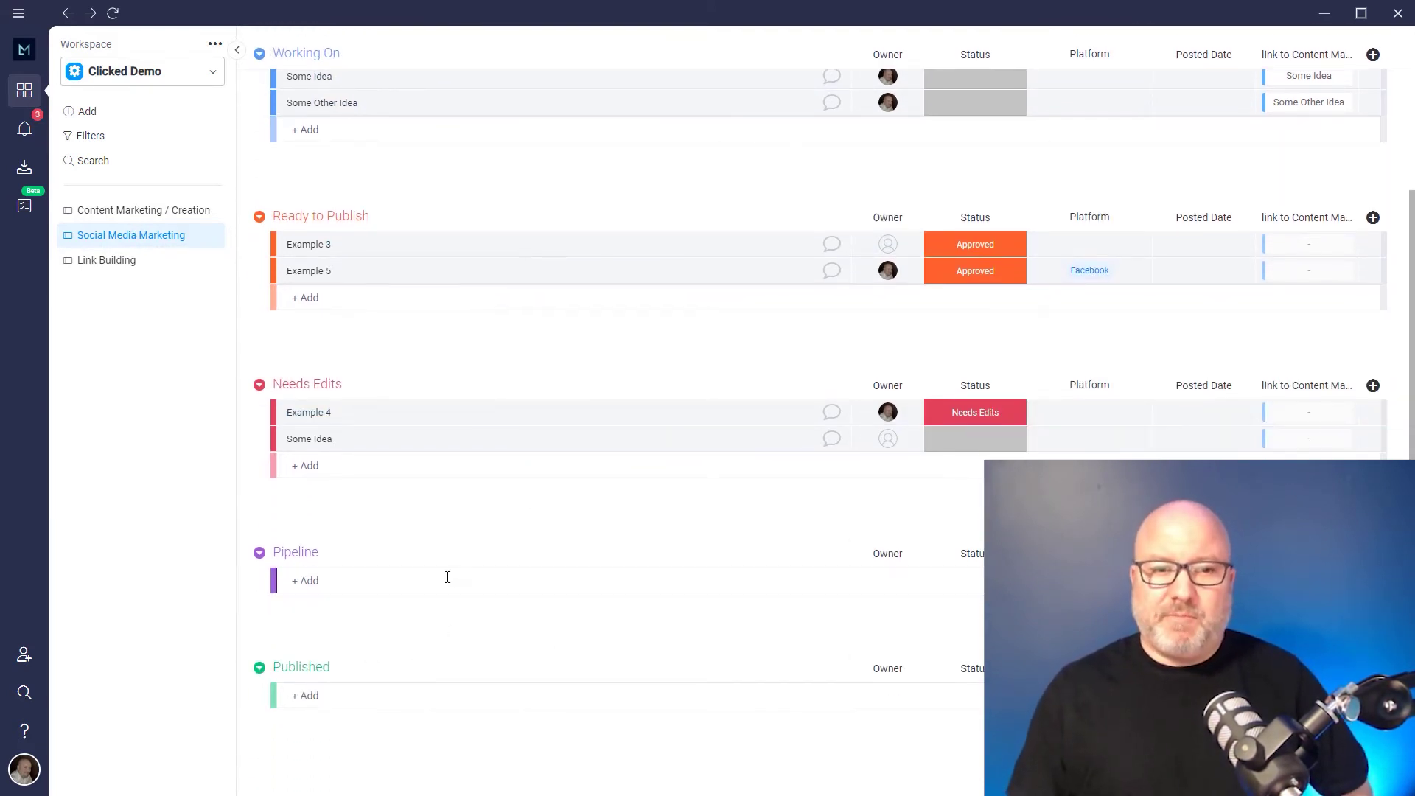
scroll(391, 423, up, 2)
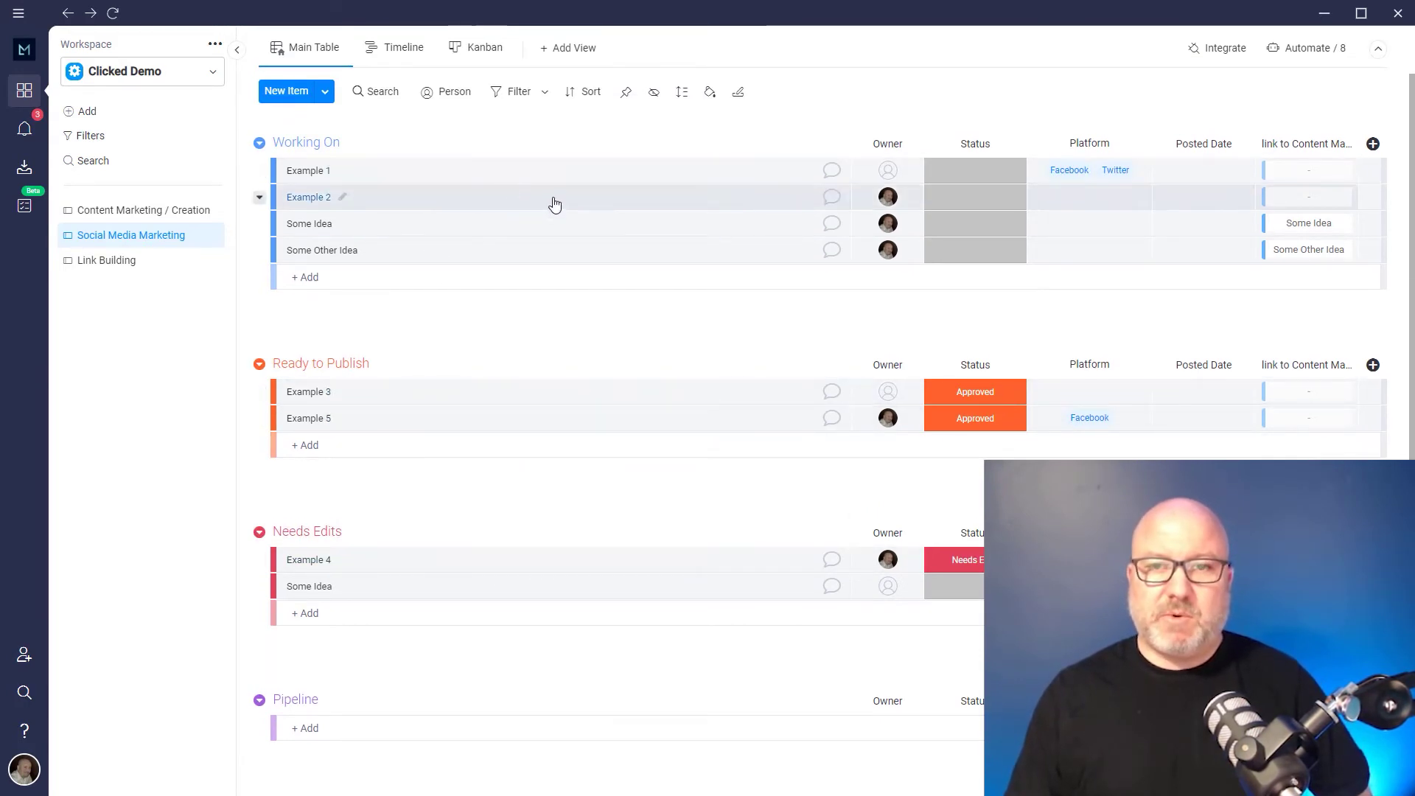
scroll(762, 347, up, 1)
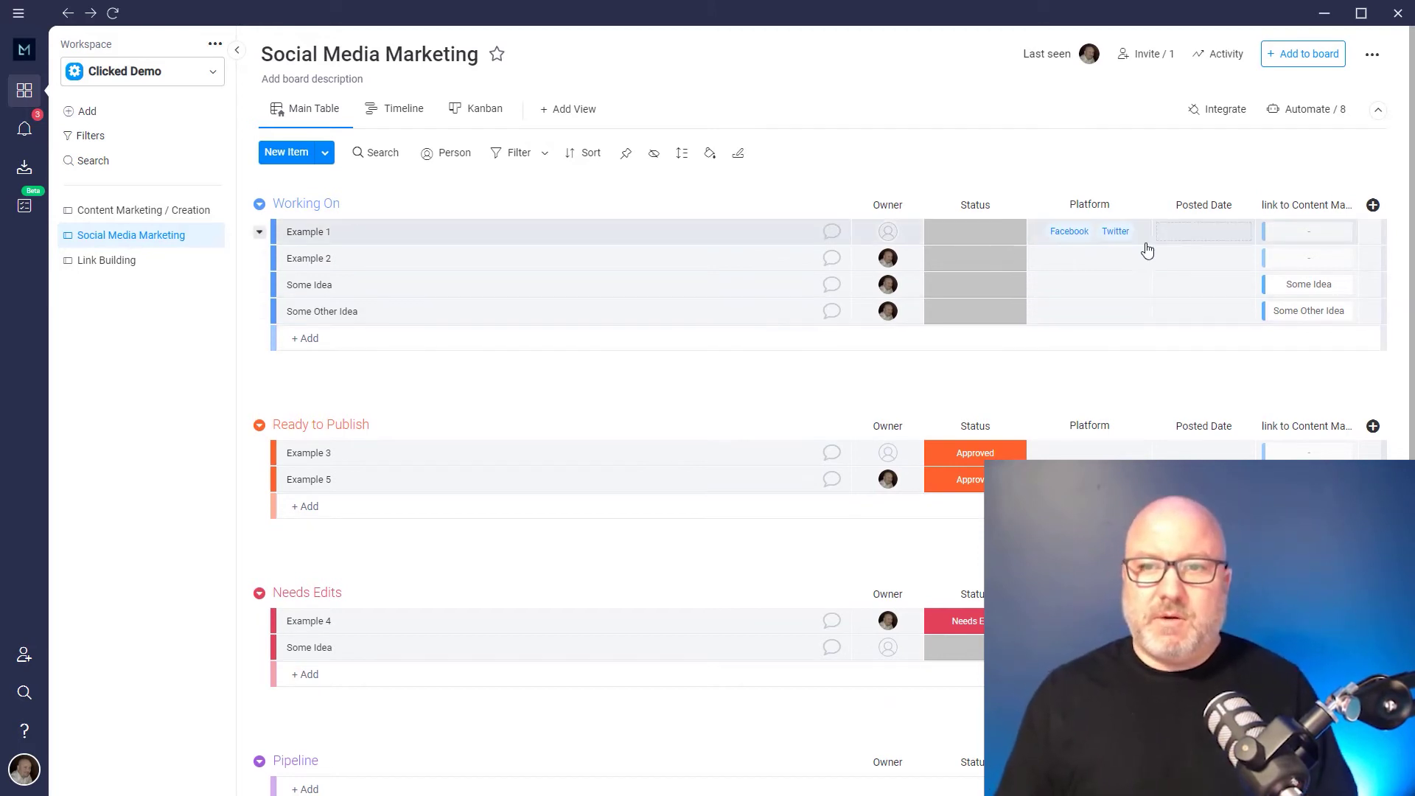
click(1059, 265)
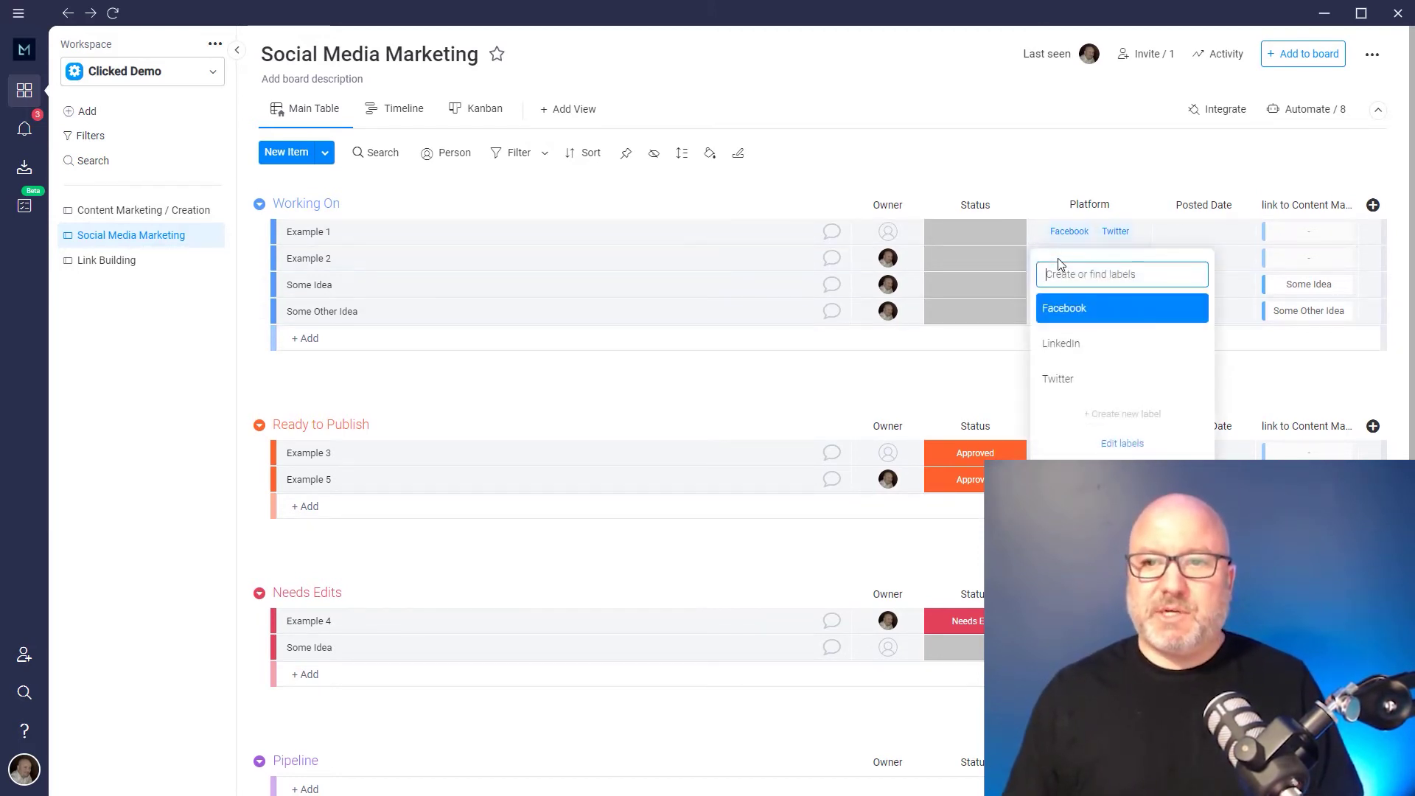
click(1092, 383)
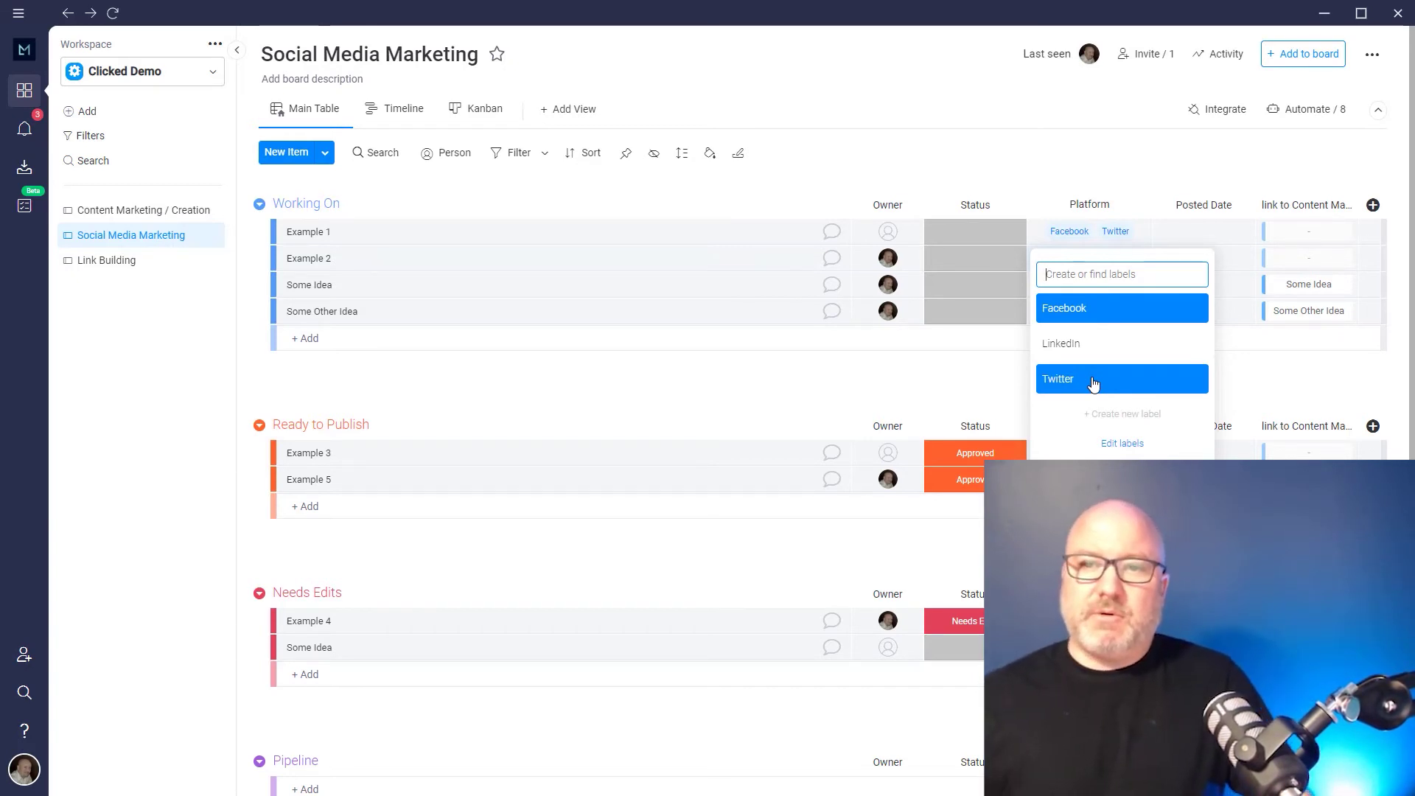
click(1099, 315)
- Set Example 1 and Example 2 to Approval Needed status
click(991, 235)
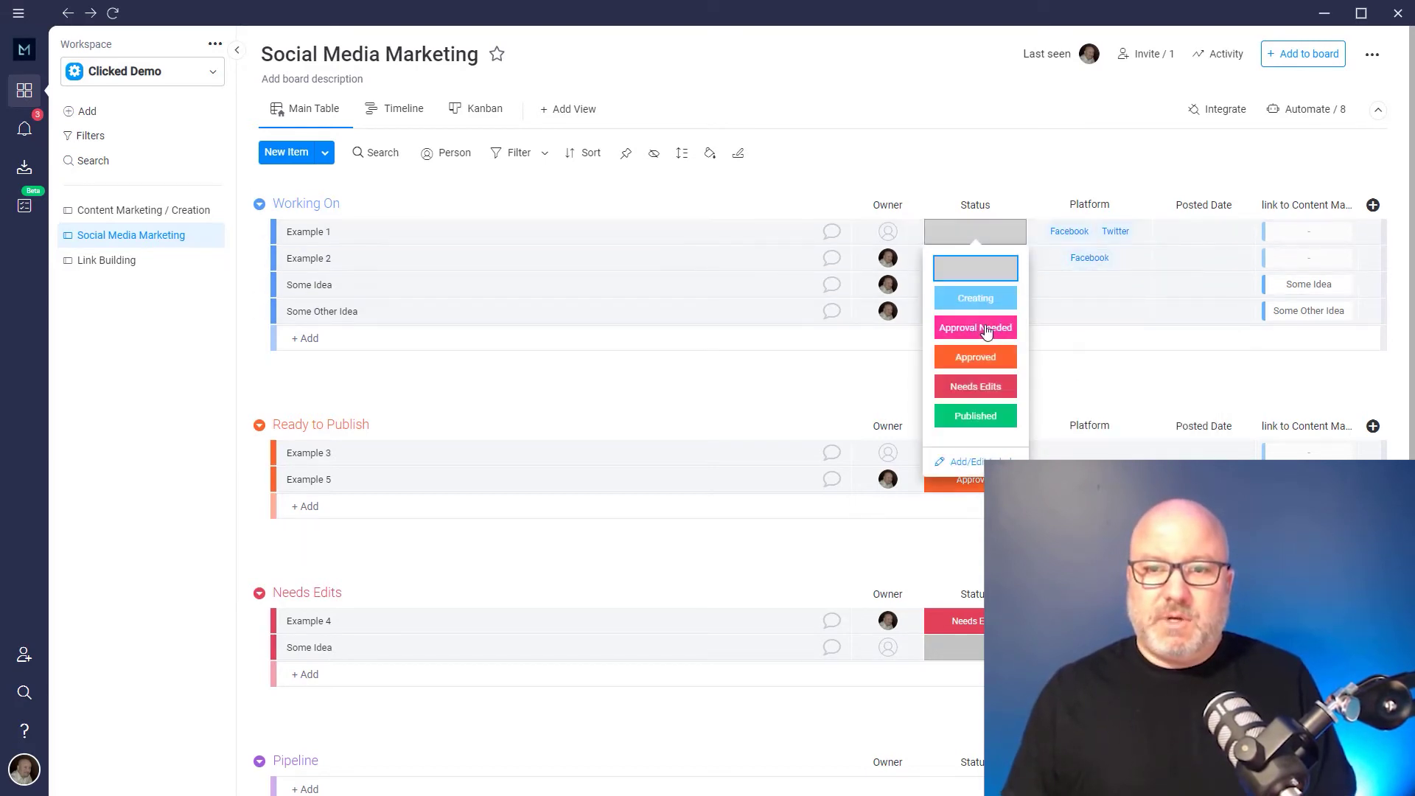
click(985, 329)
click(988, 262)
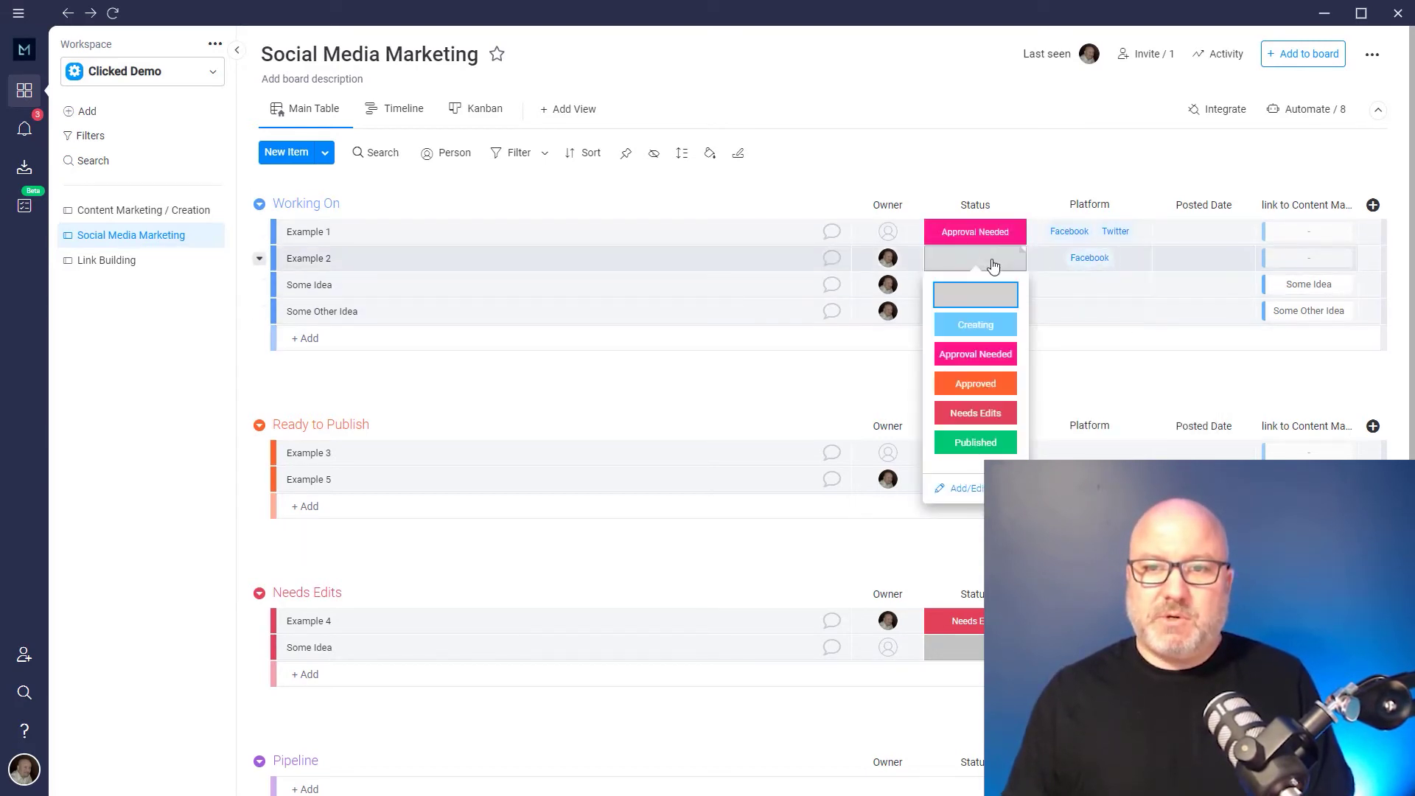
click(979, 355)
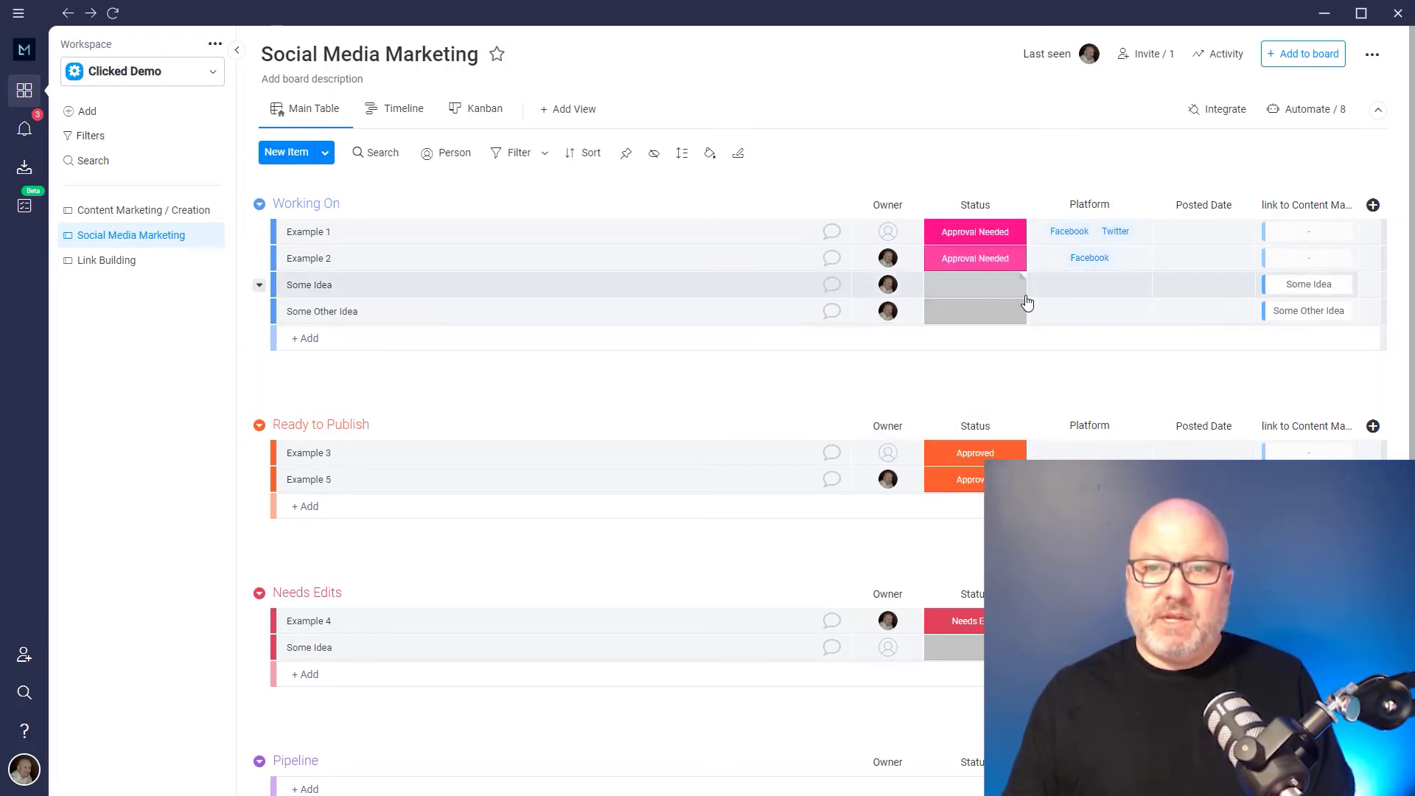
- Tag Some Idea with Facebook and Twitter, and Some Other Idea with Facebook, LinkedIn and Twitter
click(1088, 288)
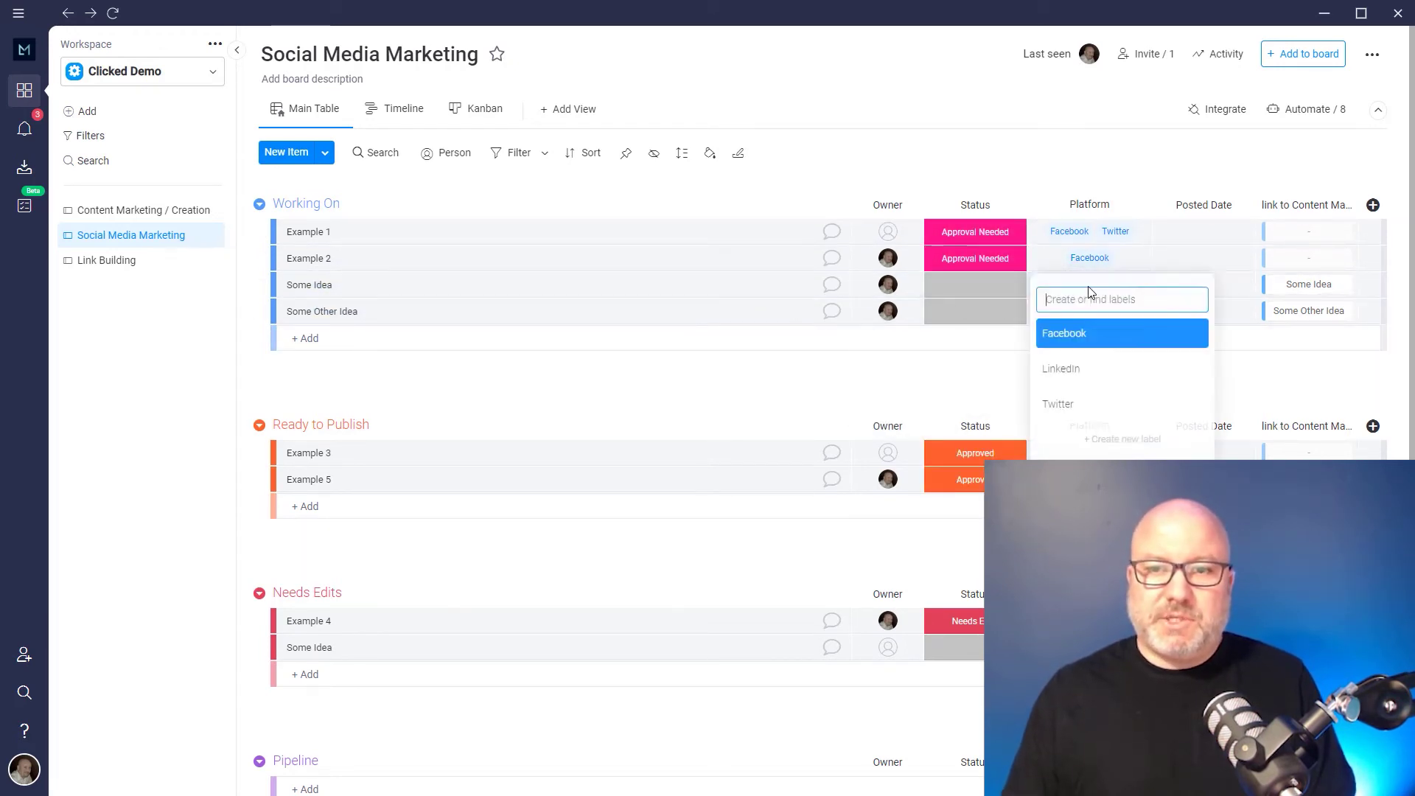
click(1067, 345)
click(1066, 397)
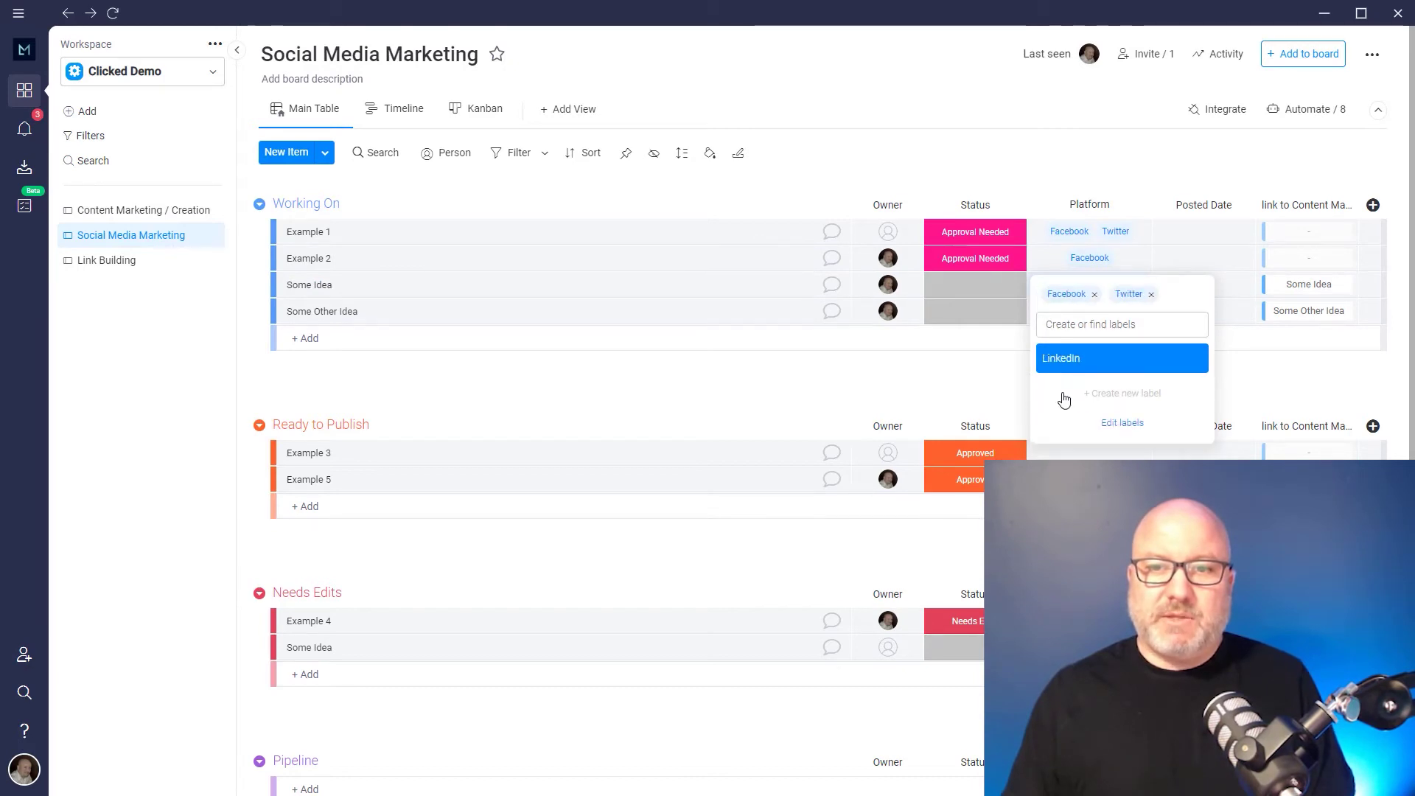
click(958, 379)
click(1073, 316)
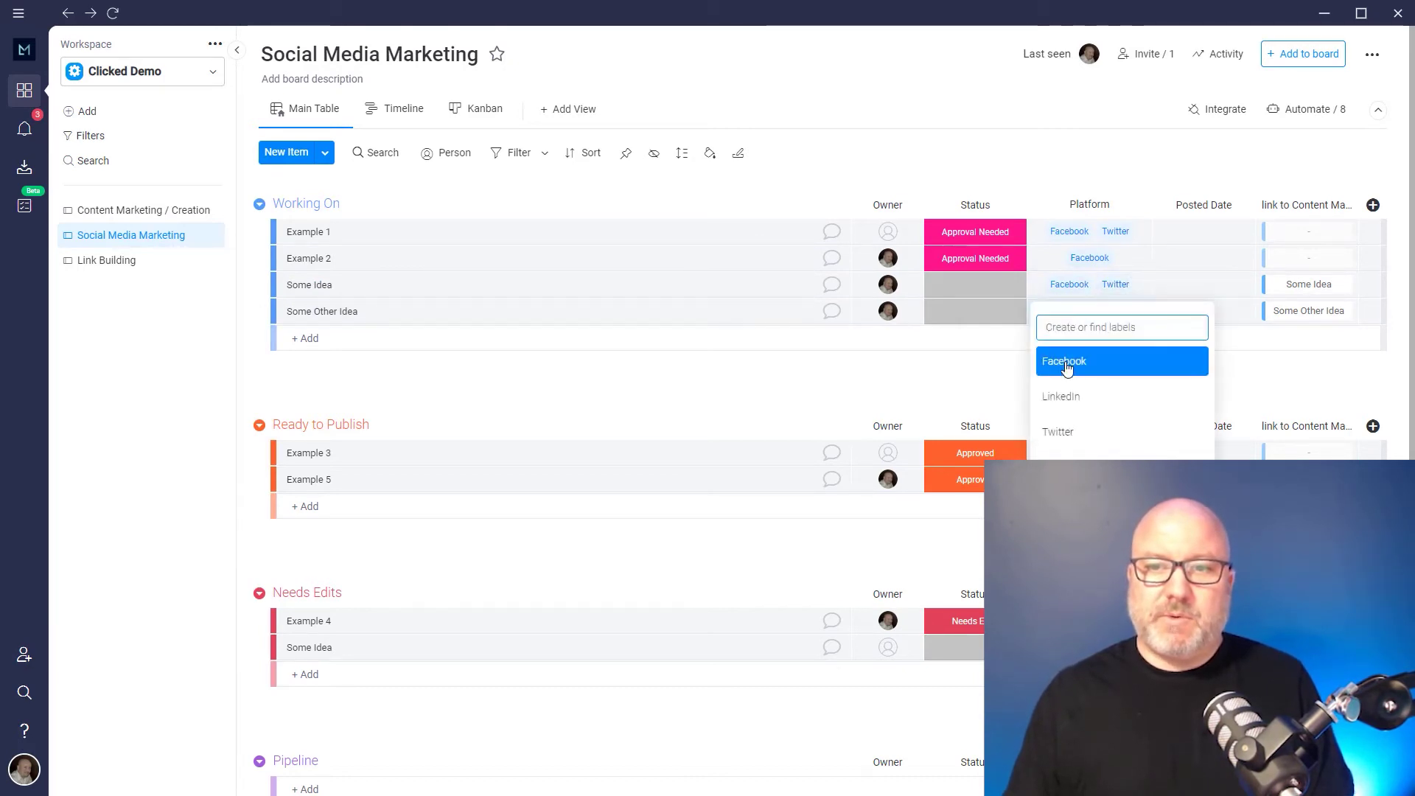
click(1066, 362)
click(1062, 396)
click(1062, 391)
click(949, 401)
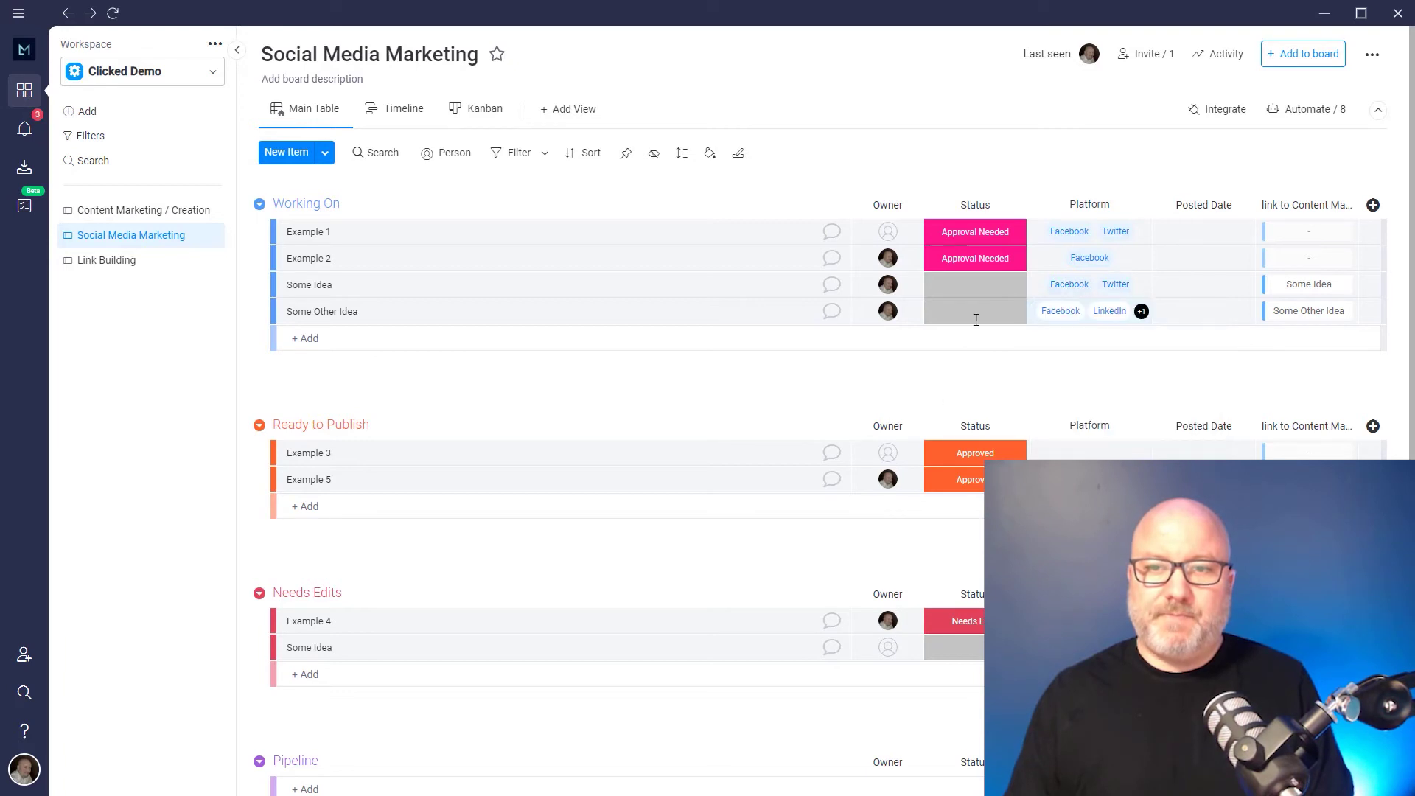
- Set both Some Idea and Some Other Idea to Approval Needed status
click(983, 288)
click(972, 380)
click(971, 315)
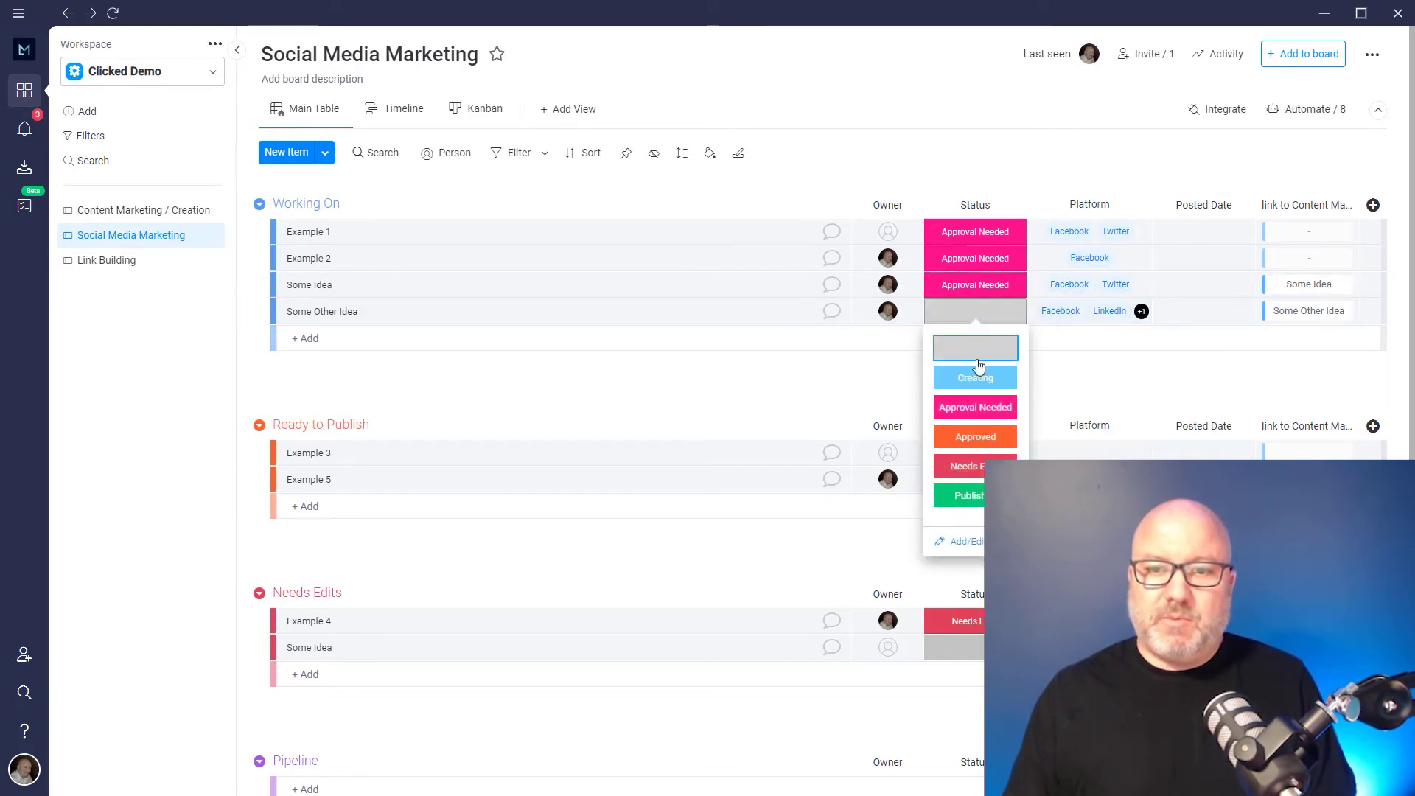
click(975, 407)
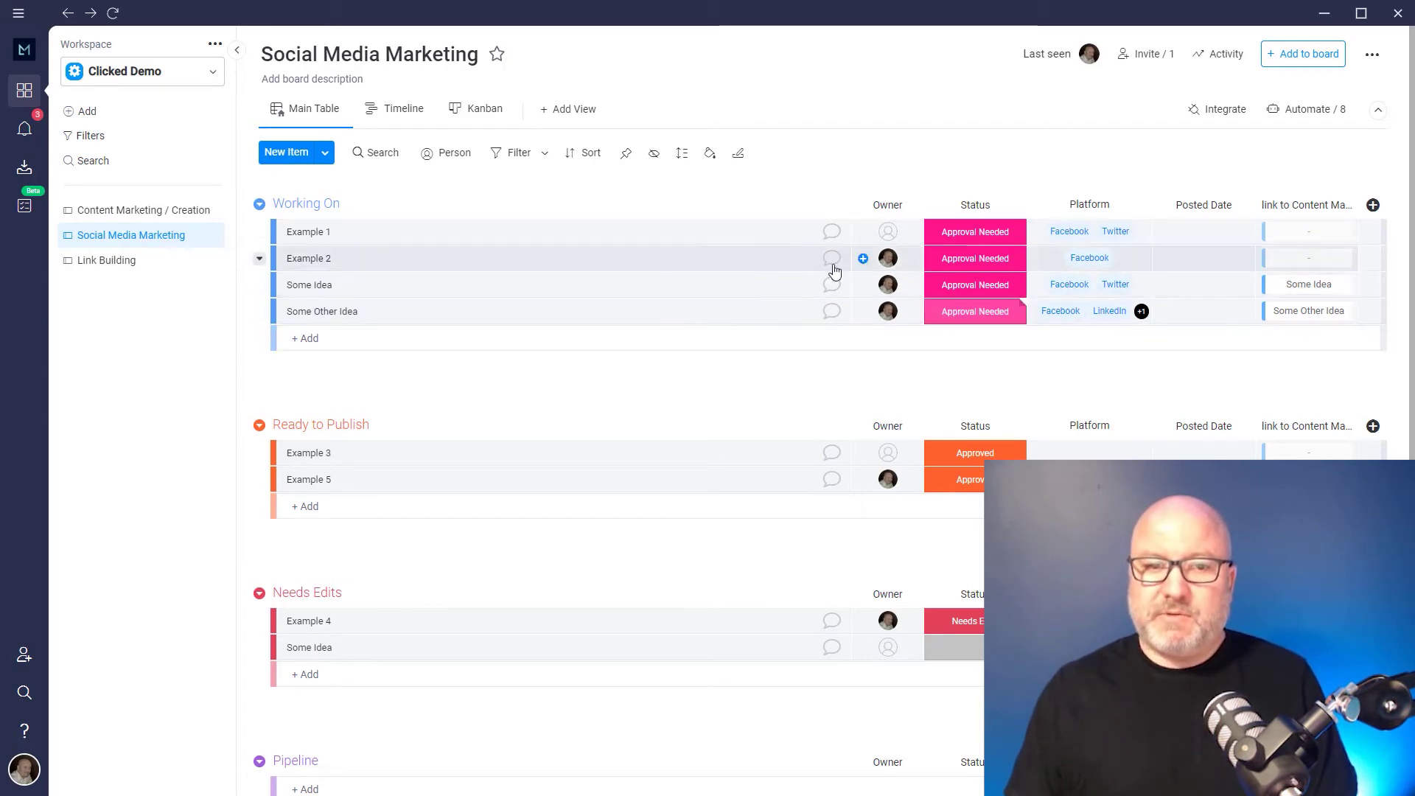
click(972, 316)
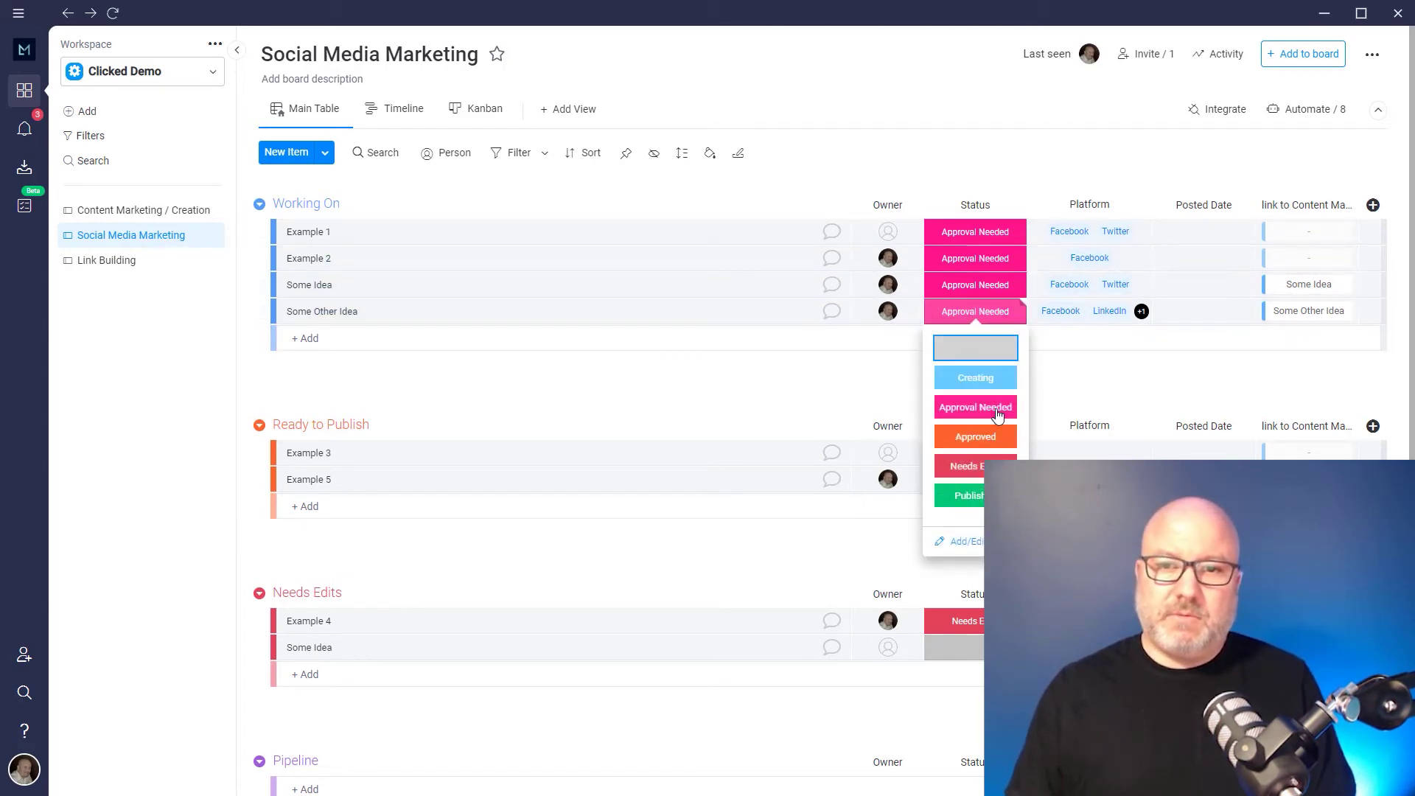
click(775, 392)
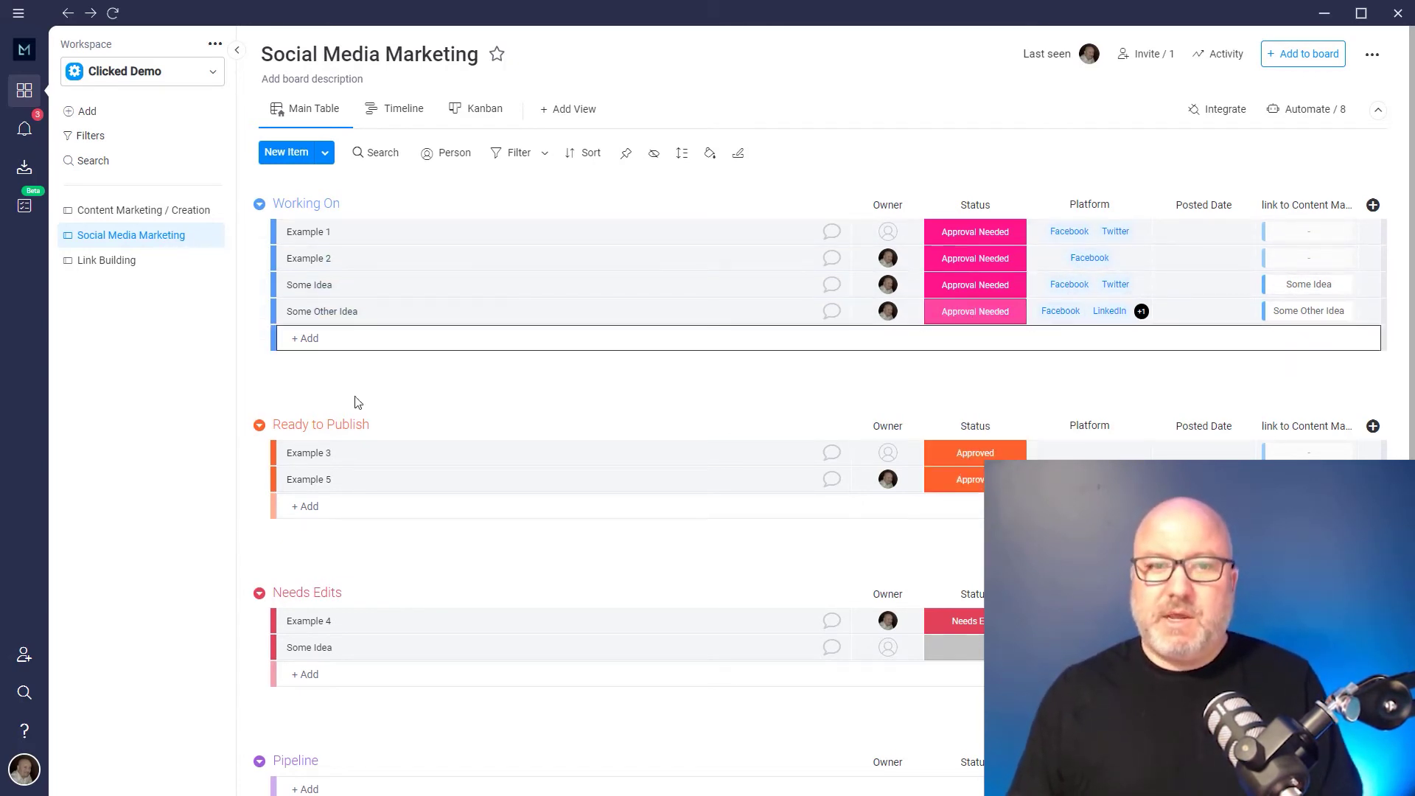
- Mark Some Other Idea as Published, moving it into the Published group
scroll(599, 600, down, 3)
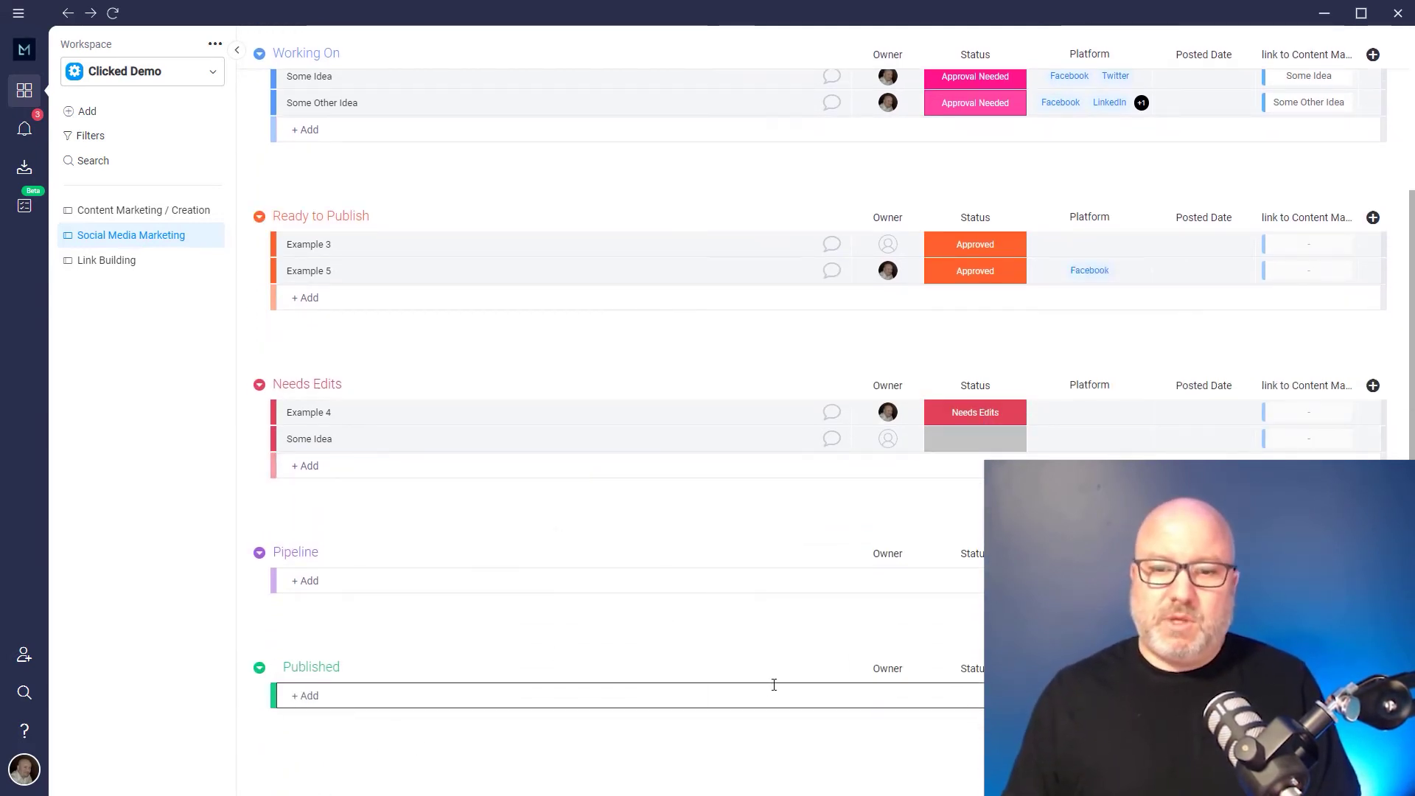
scroll(987, 287, up, 3)
click(975, 311)
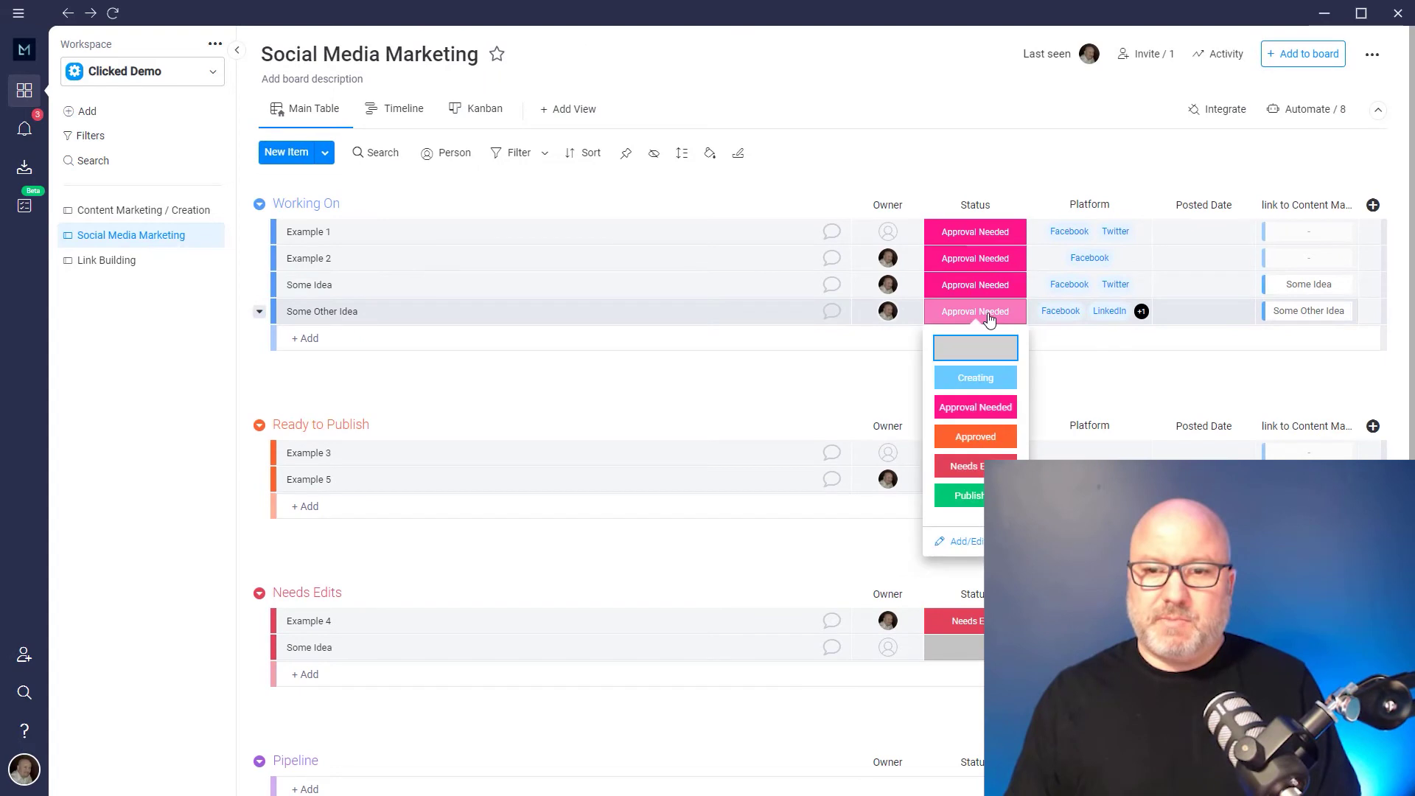
click(963, 492)
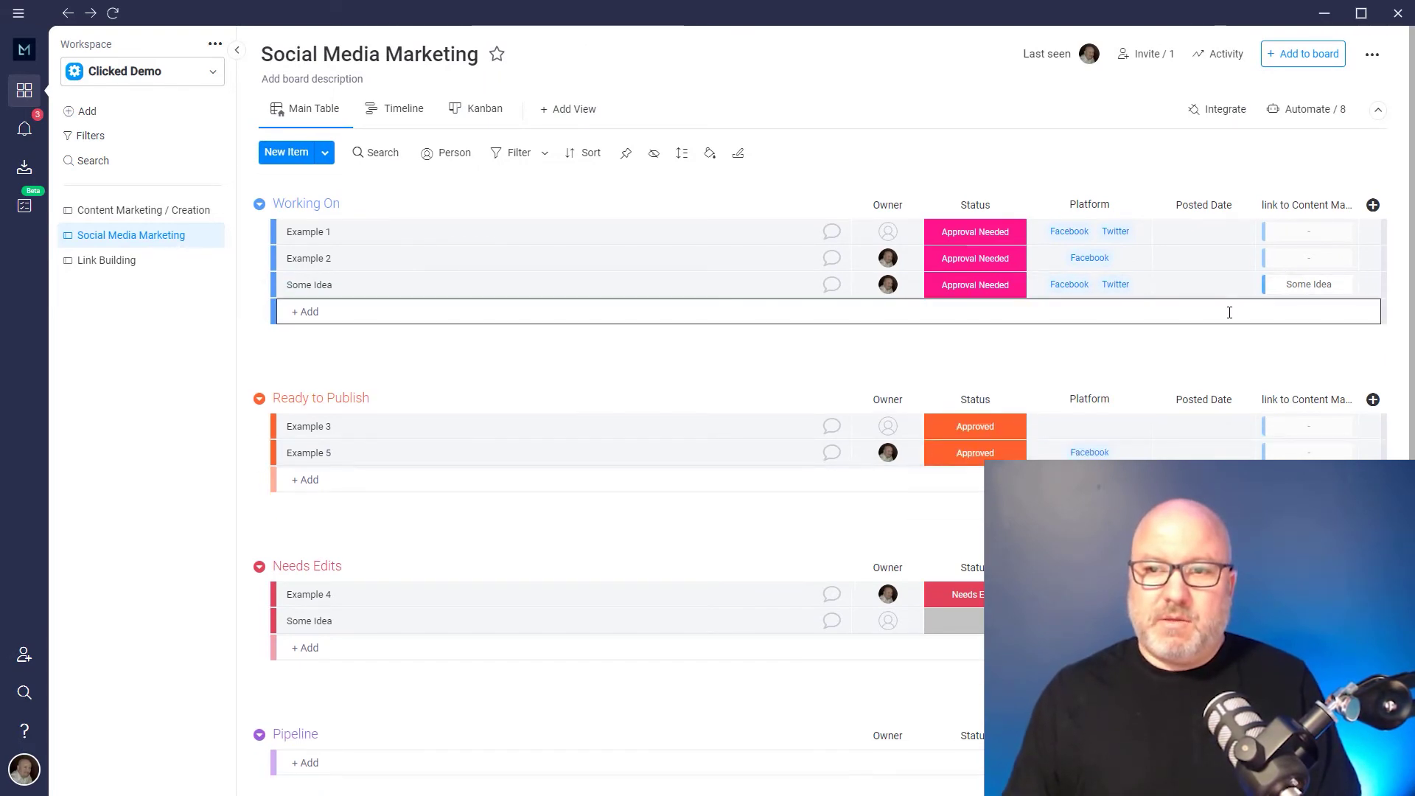
- Change Some Idea's status to Creating
scroll(1216, 287, down, 1)
scroll(836, 768, down, 3)
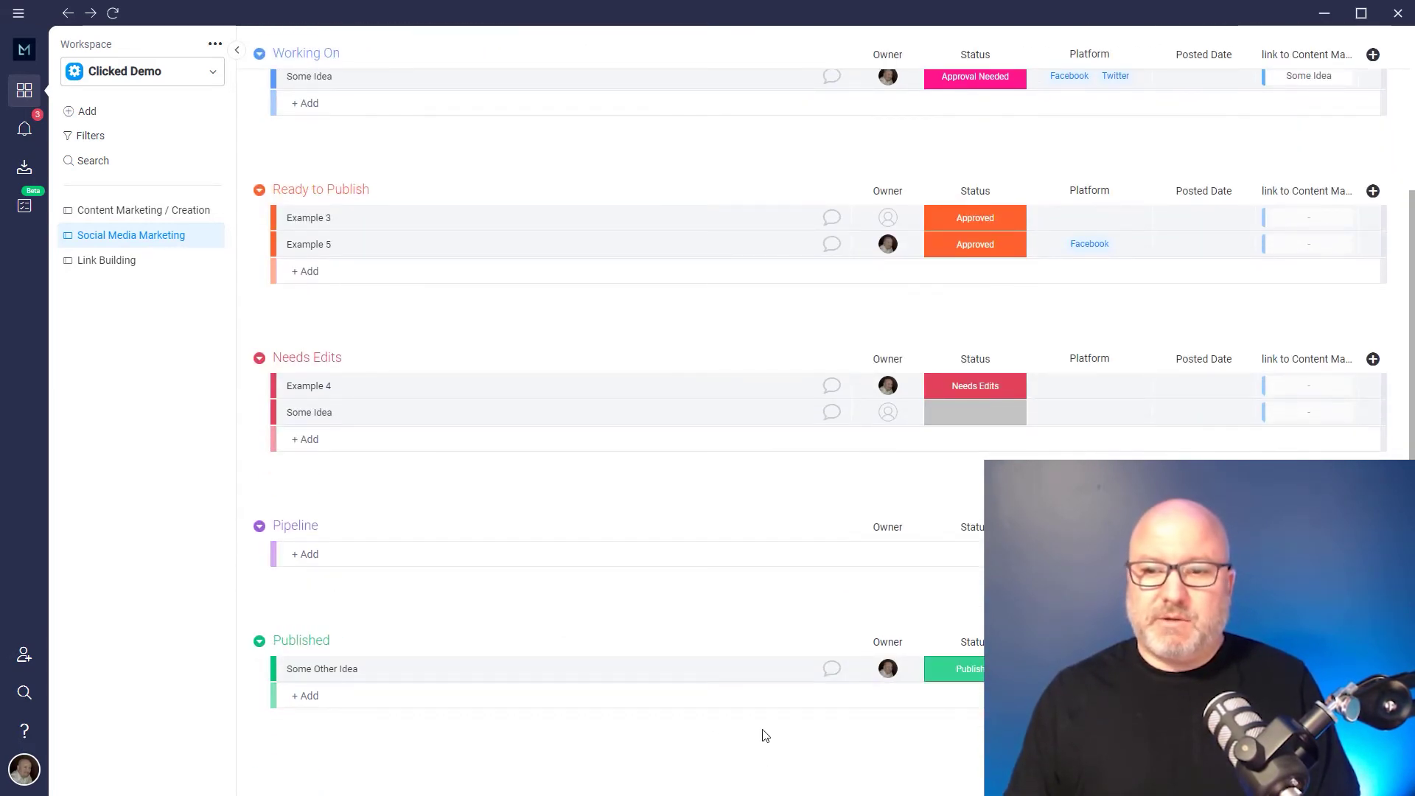
scroll(789, 729, up, 3)
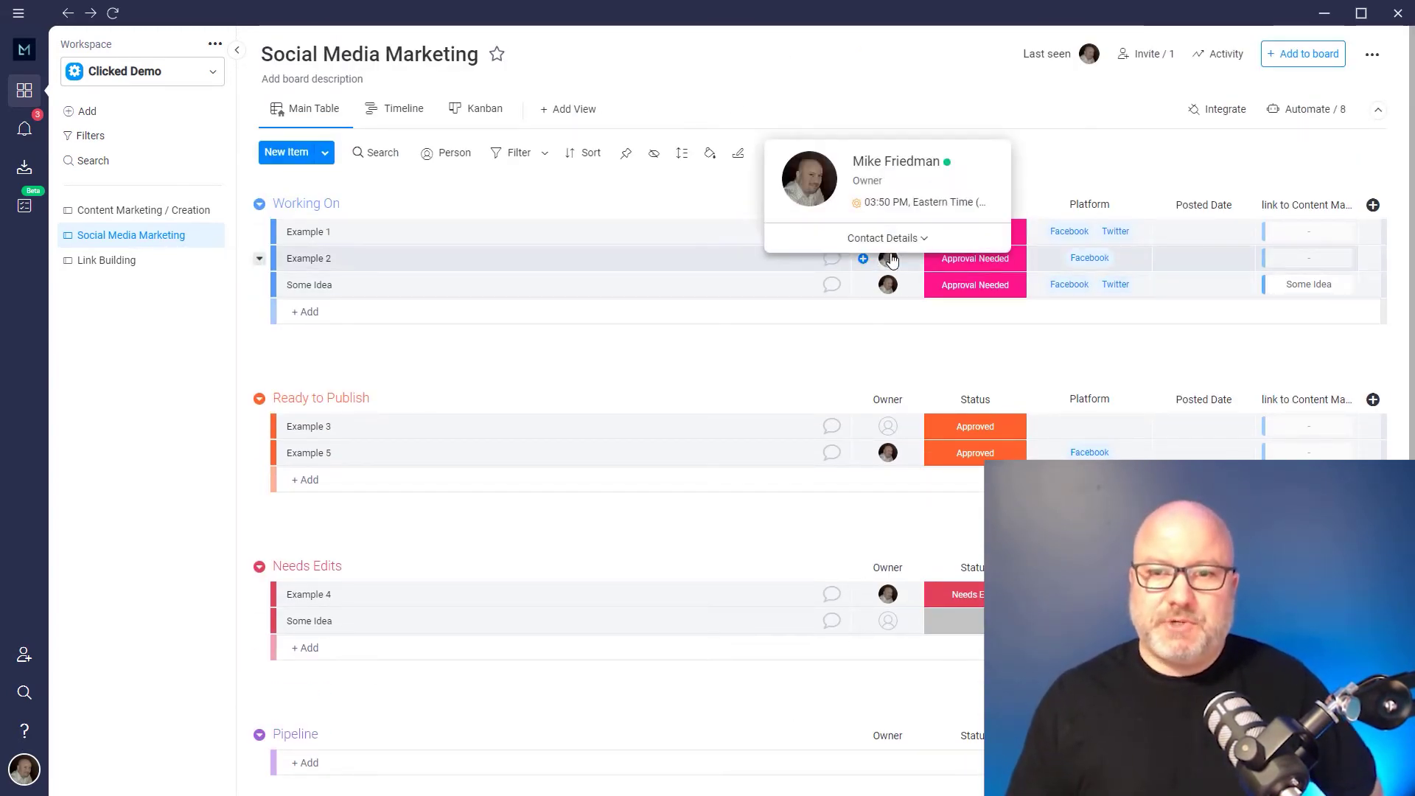
click(984, 292)
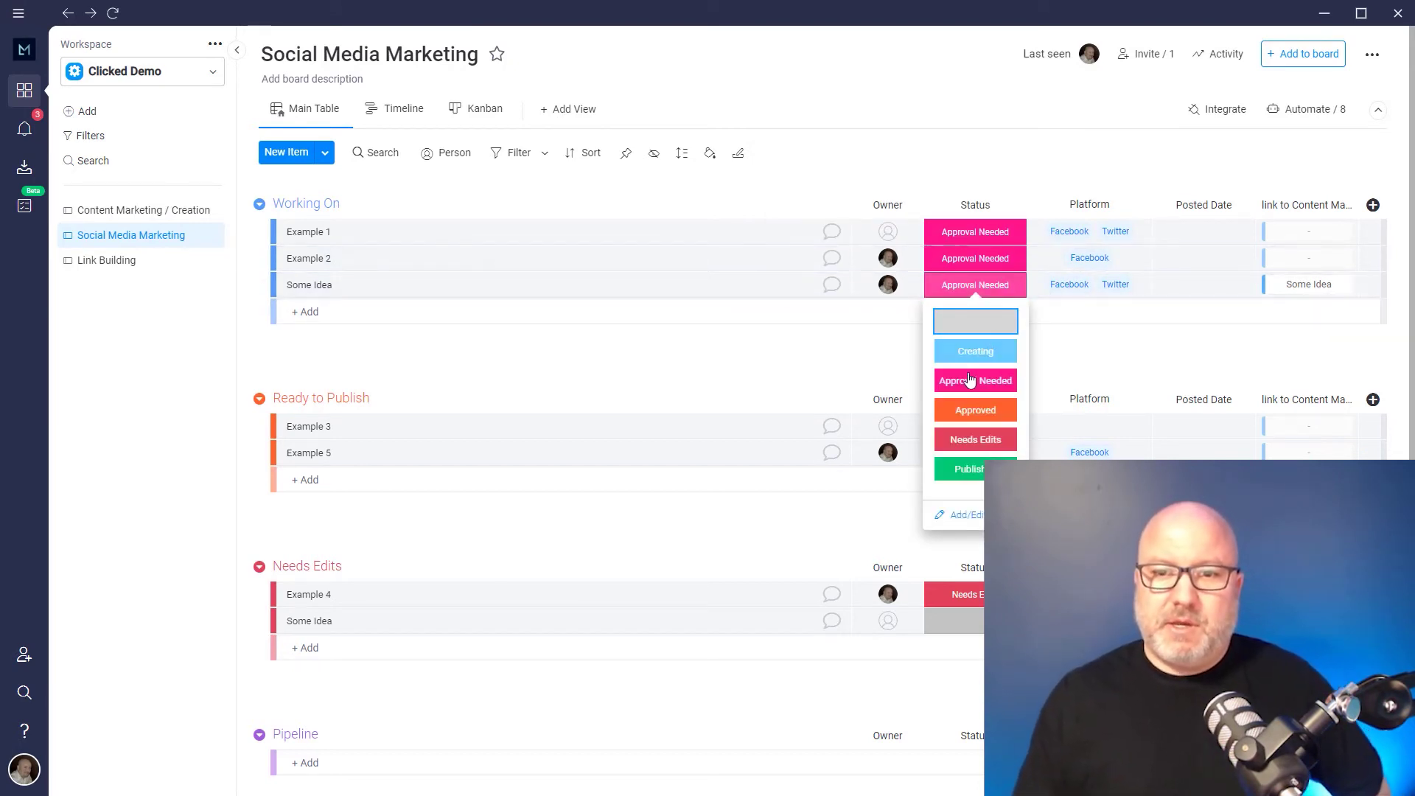
click(976, 350)
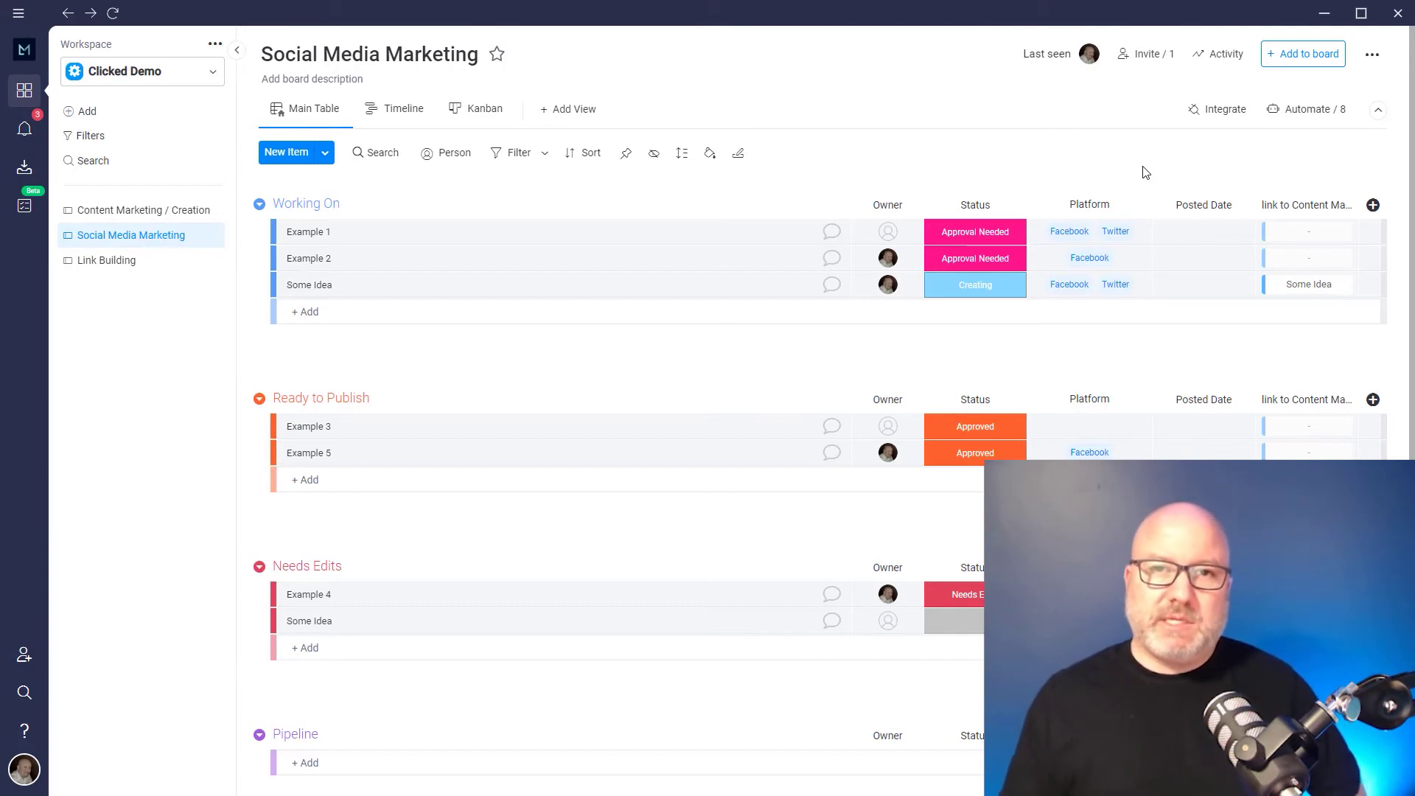
- Start a new board automation and browse the Status Change automation templates
click(1290, 118)
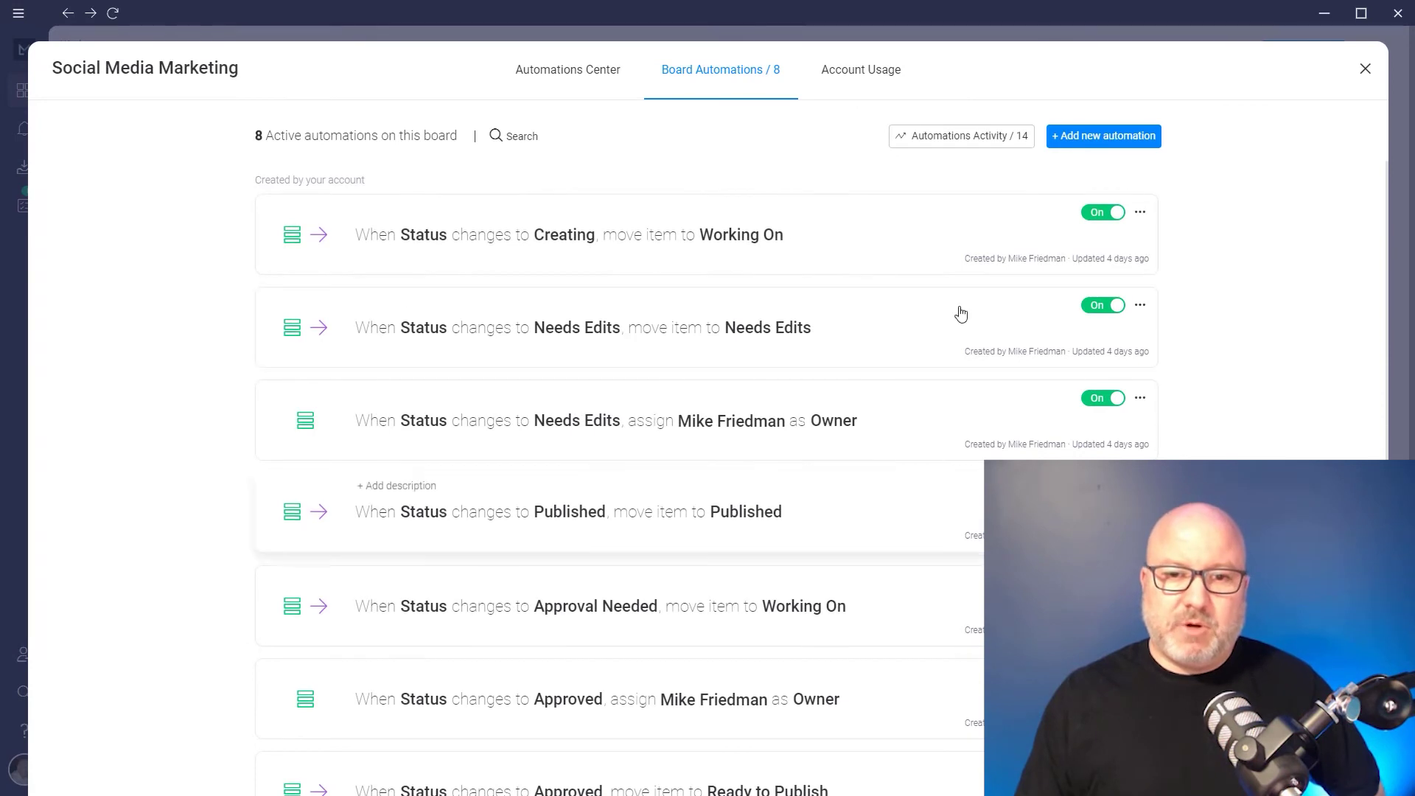
click(1106, 142)
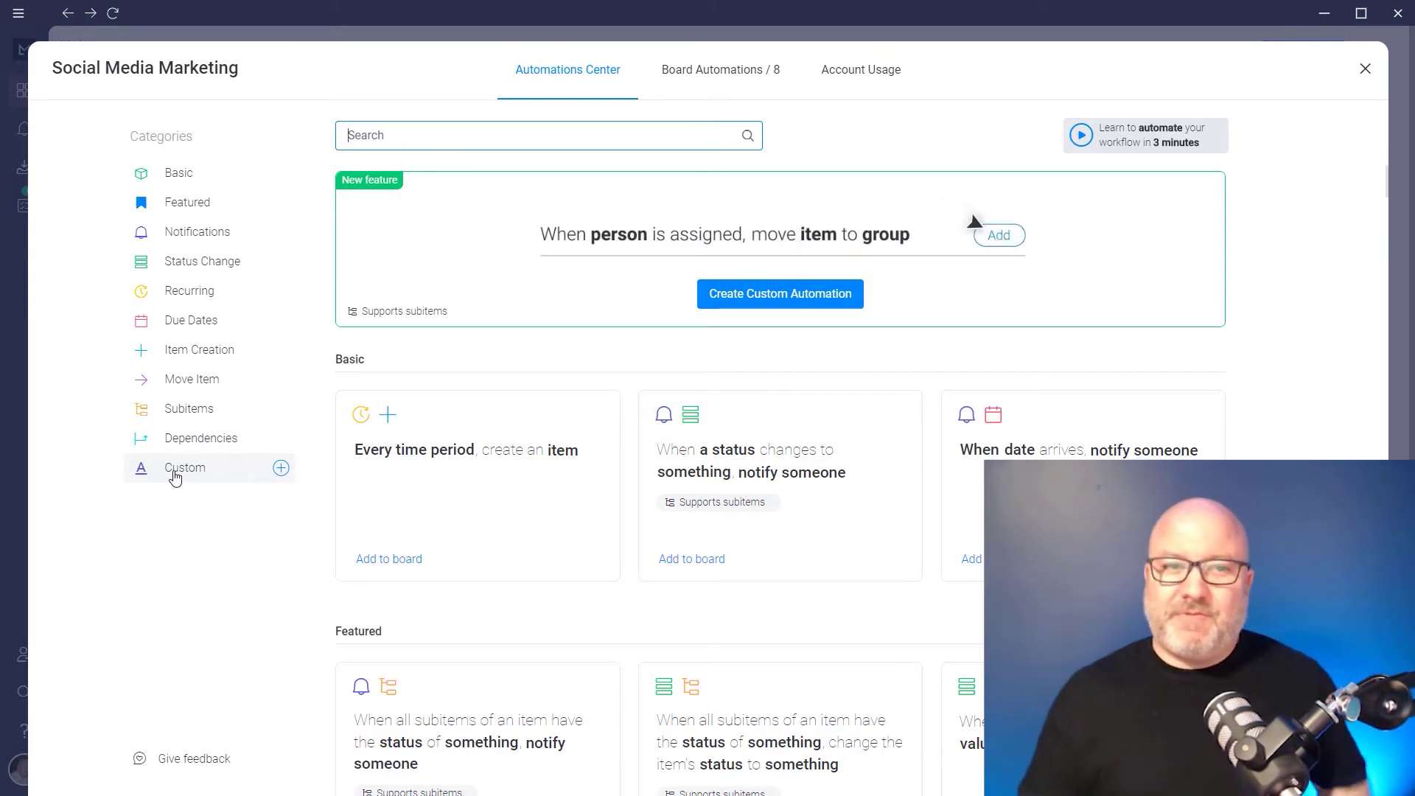
click(192, 263)
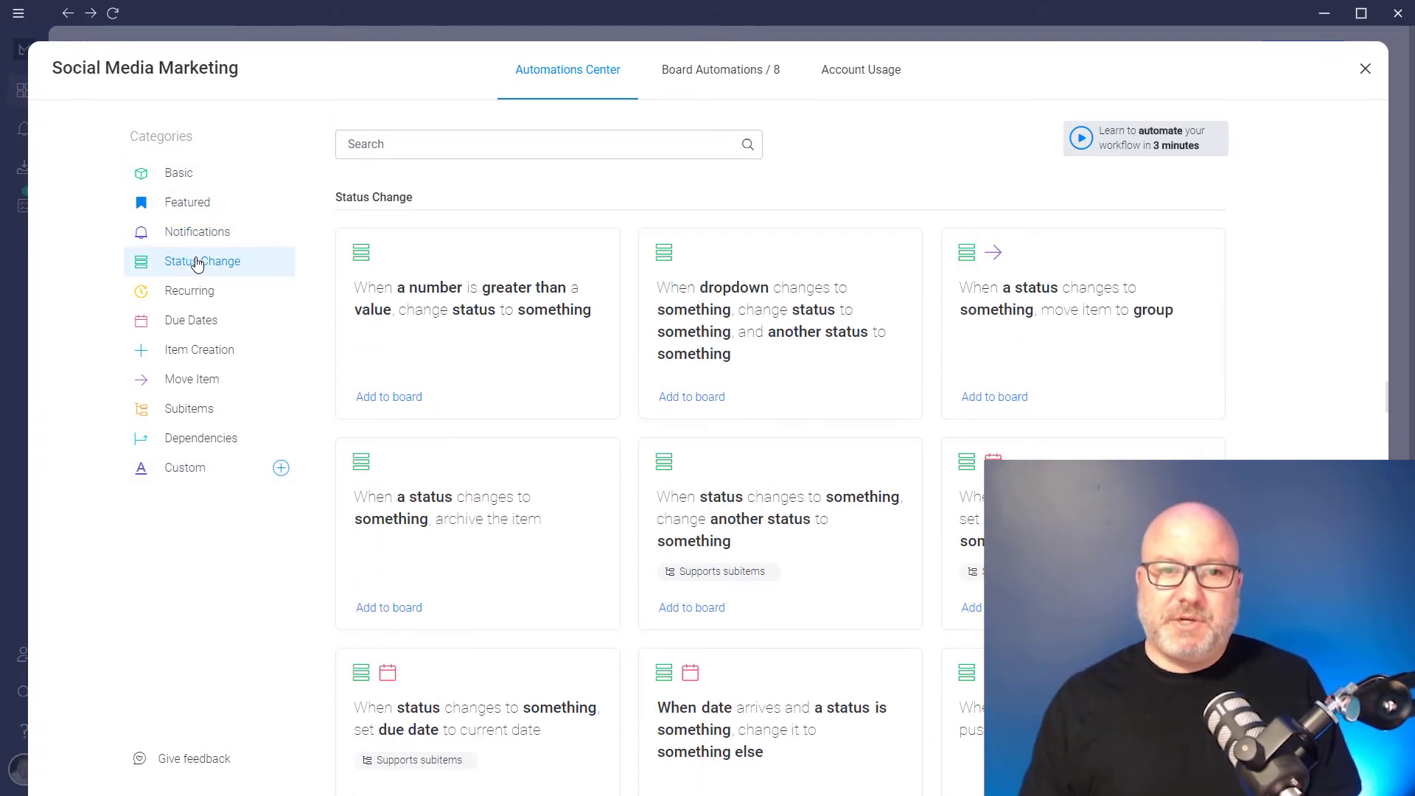
scroll(525, 523, down, 2)
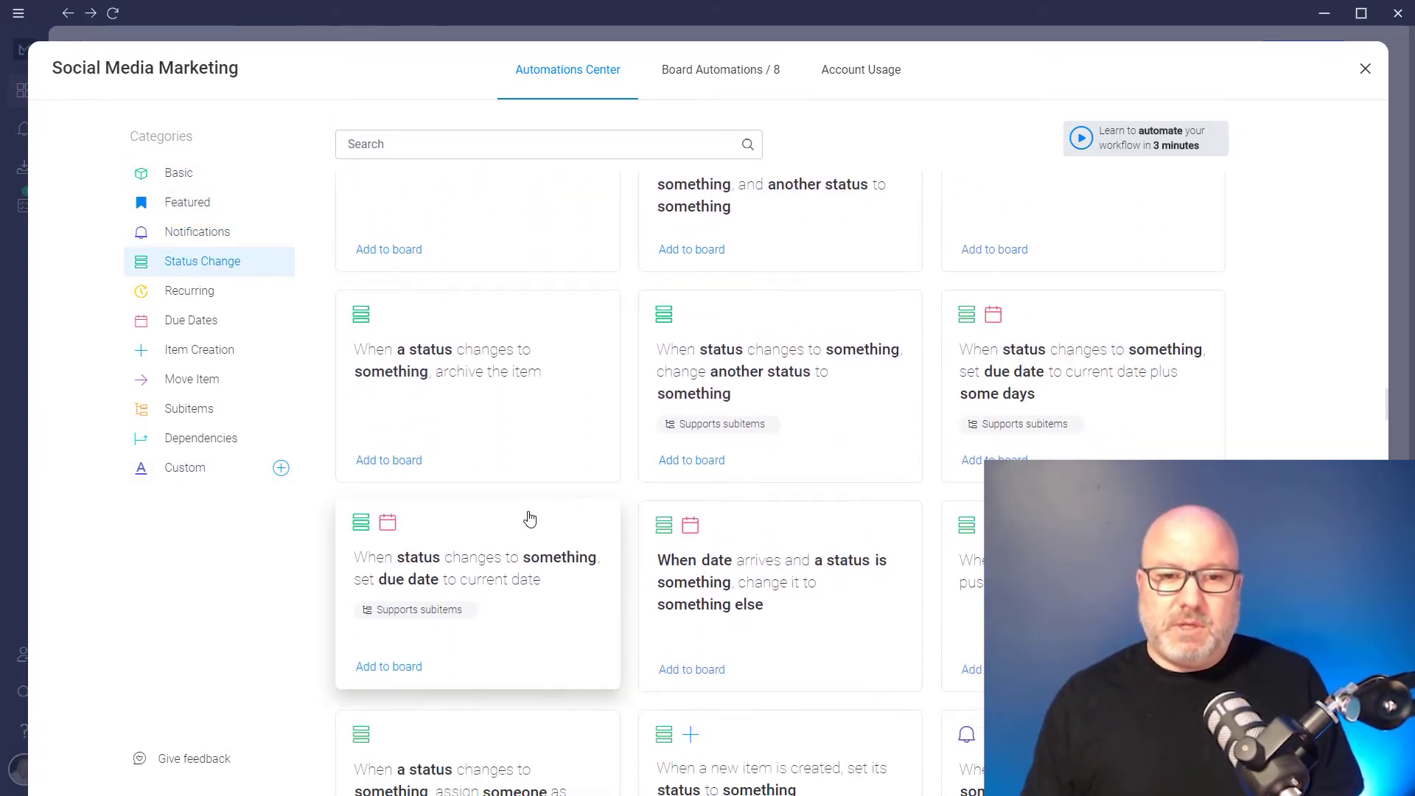
scroll(608, 567, down, 2)
scroll(607, 567, down, 1)
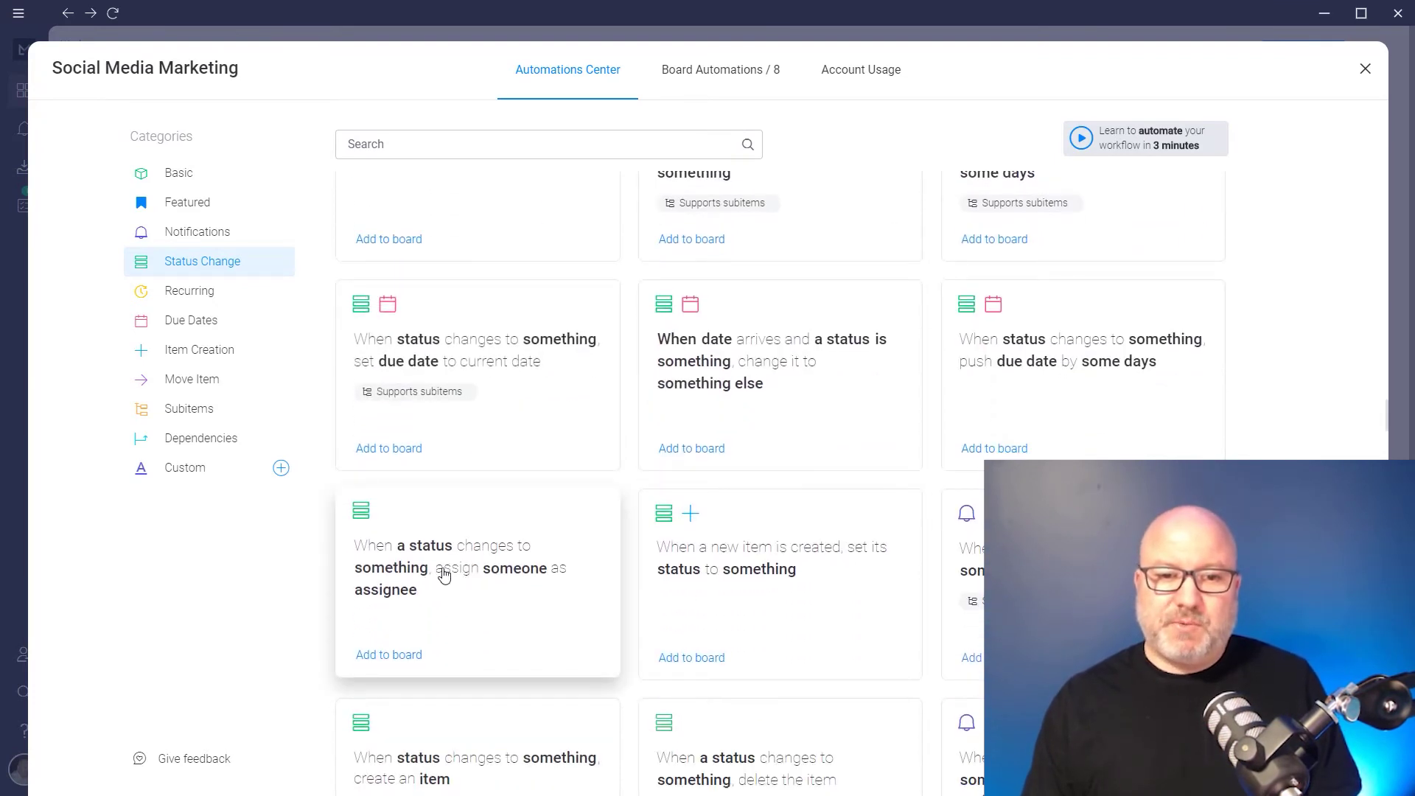
- Set the recipe: when Status changes to Approval Needed, assign the second teammate as Owner
click(508, 591)
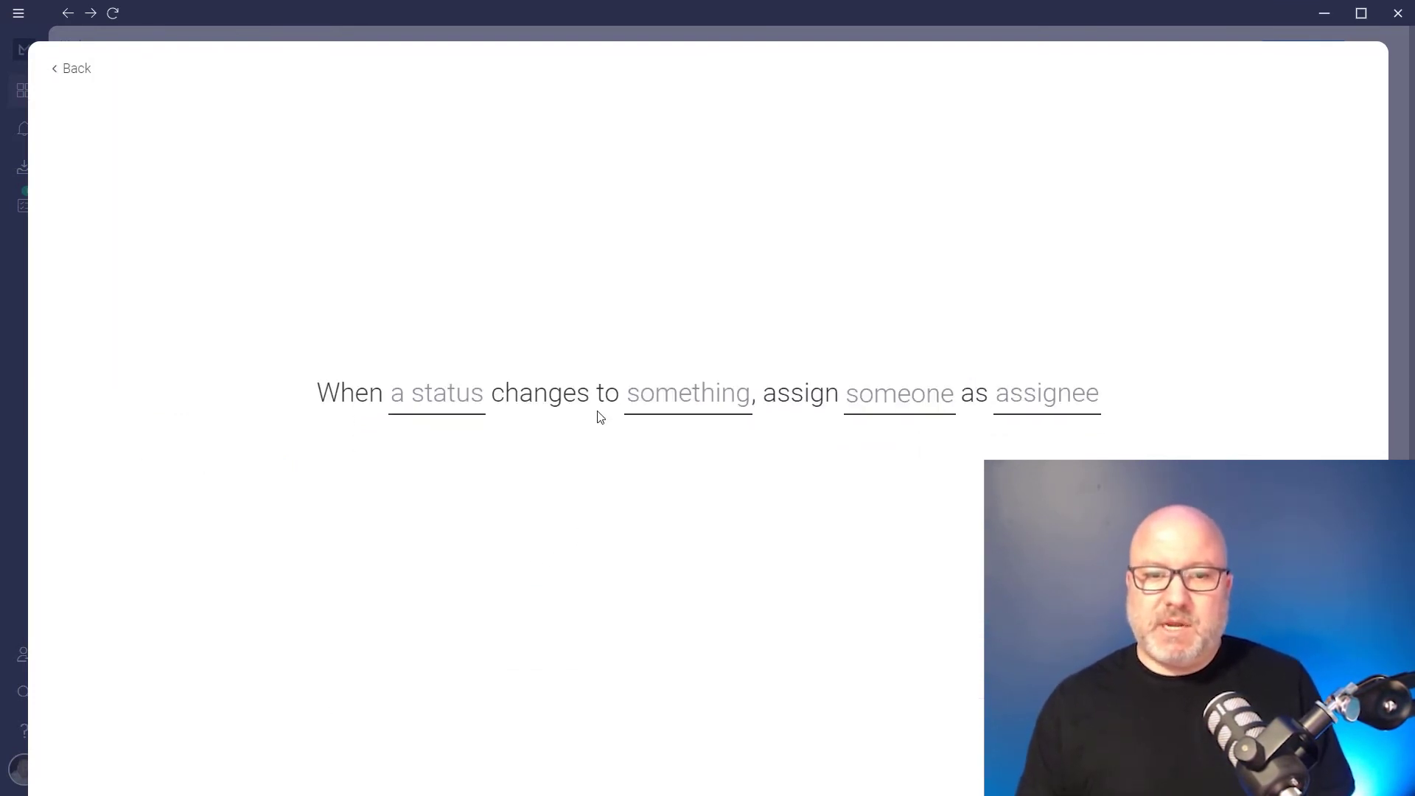
click(442, 405)
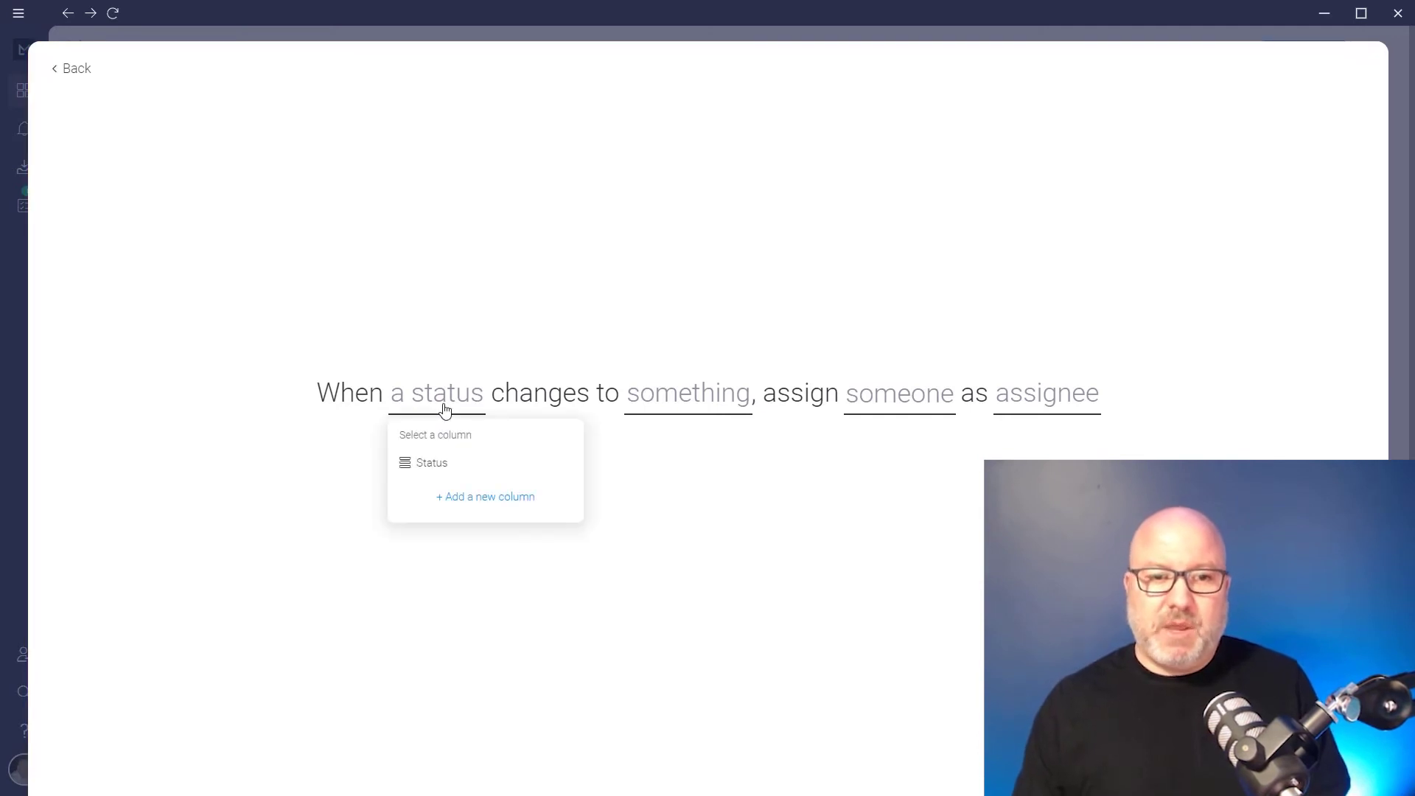
click(447, 468)
click(643, 400)
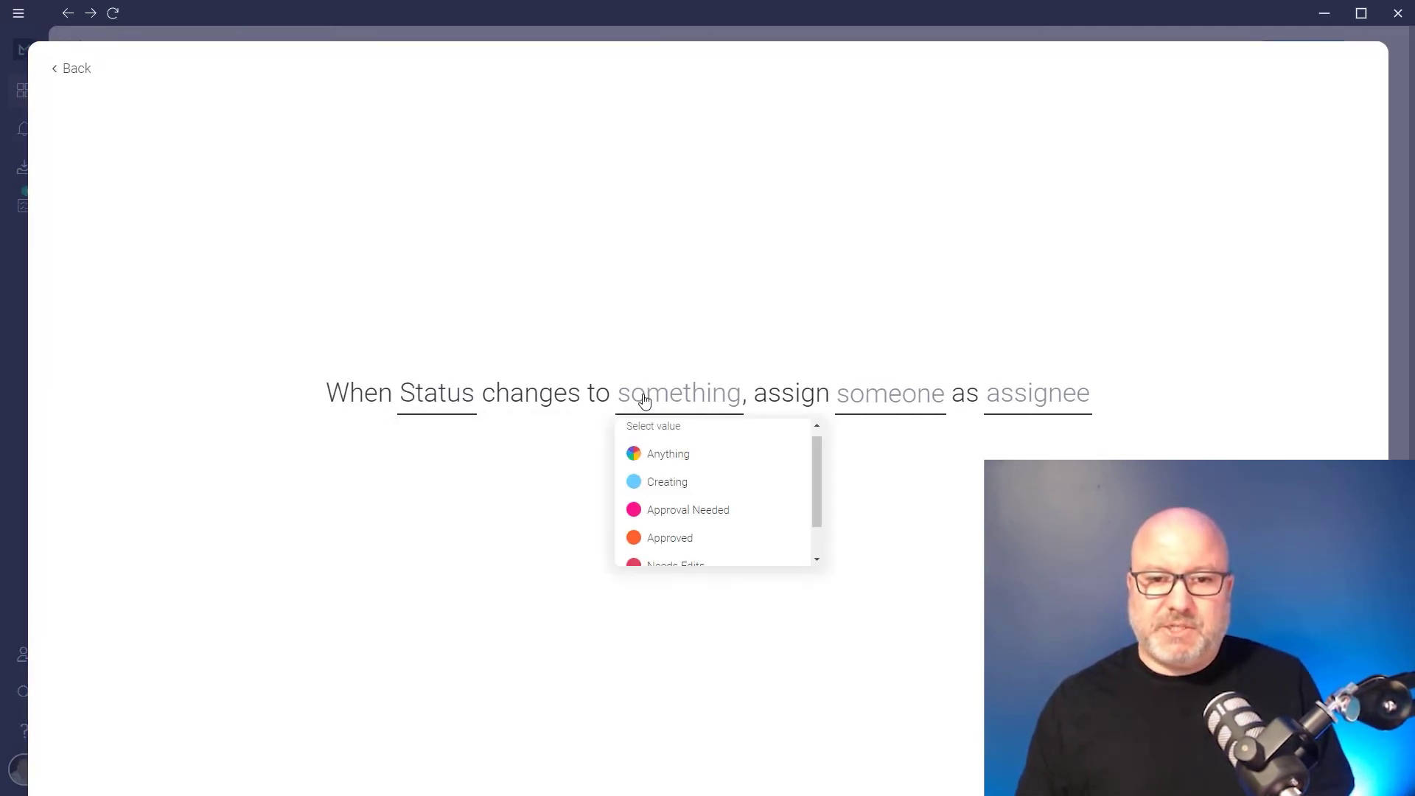
scroll(745, 506, down, 1)
click(680, 470)
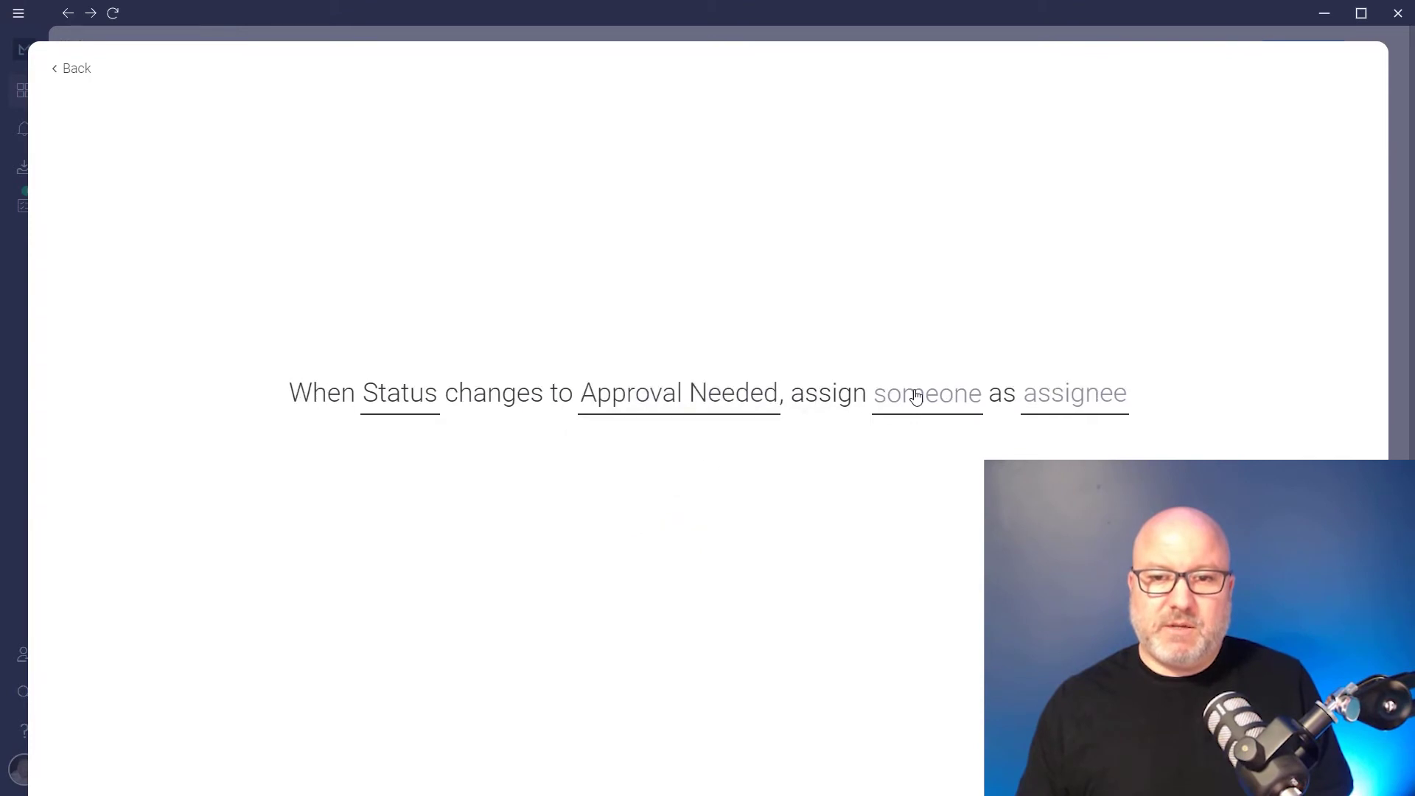
click(905, 399)
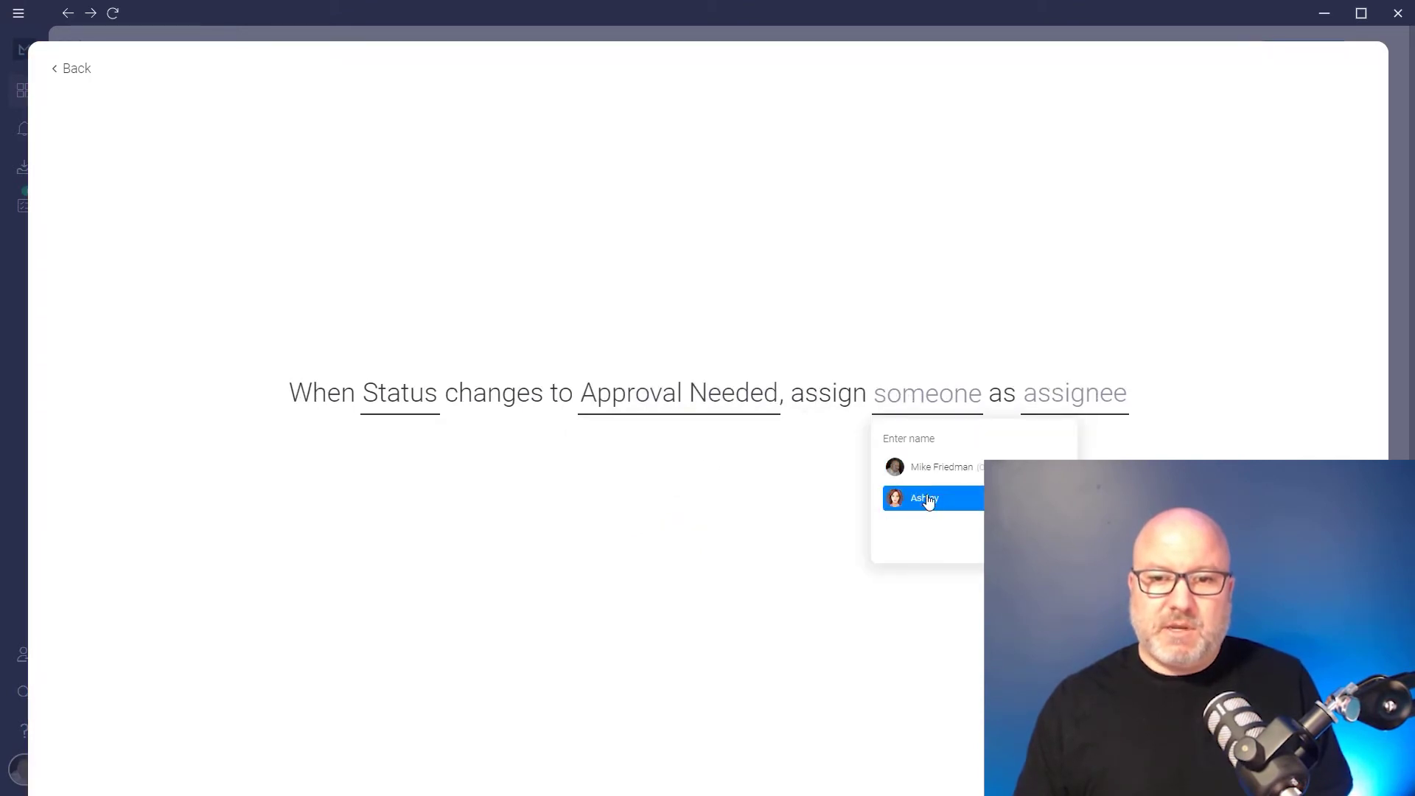
click(922, 497)
click(1047, 406)
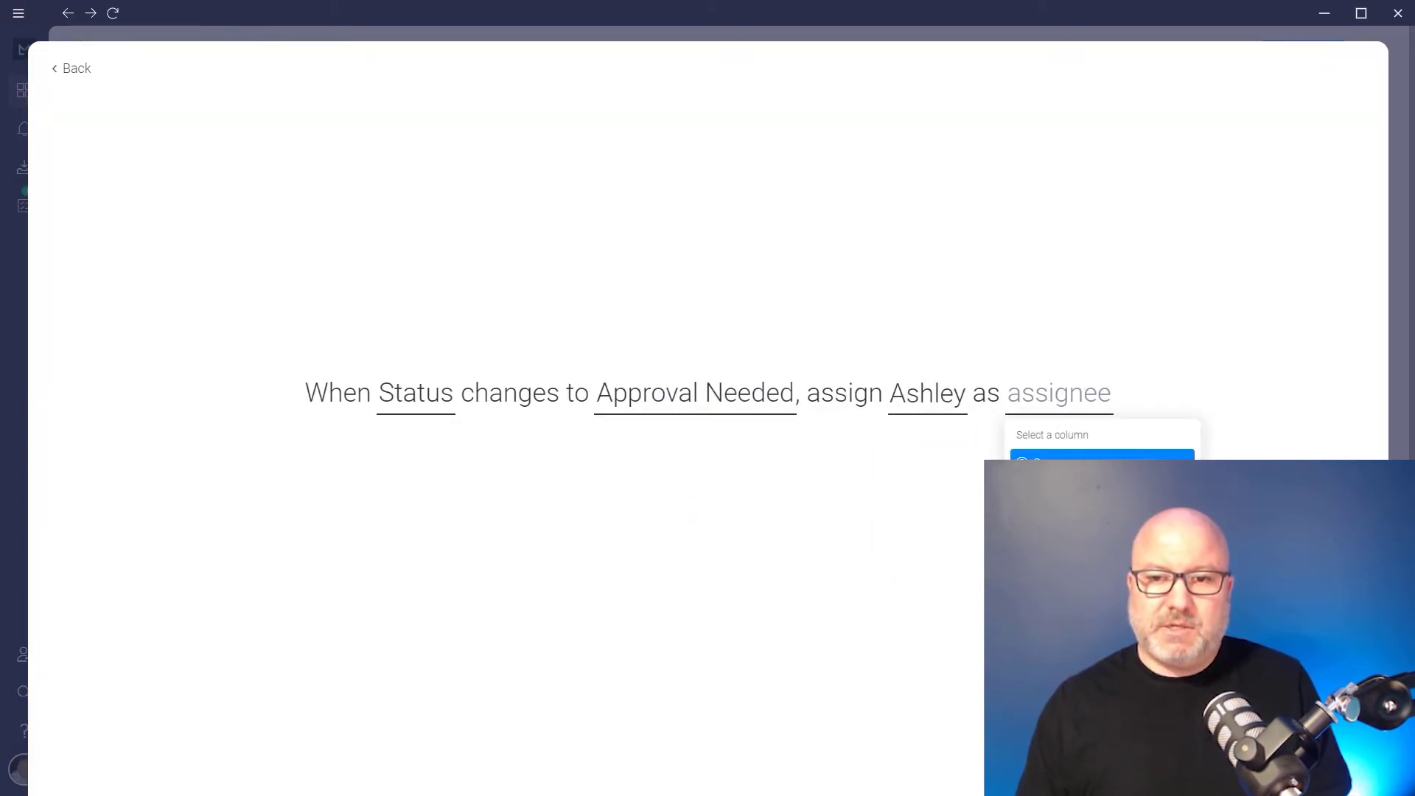
click(1039, 464)
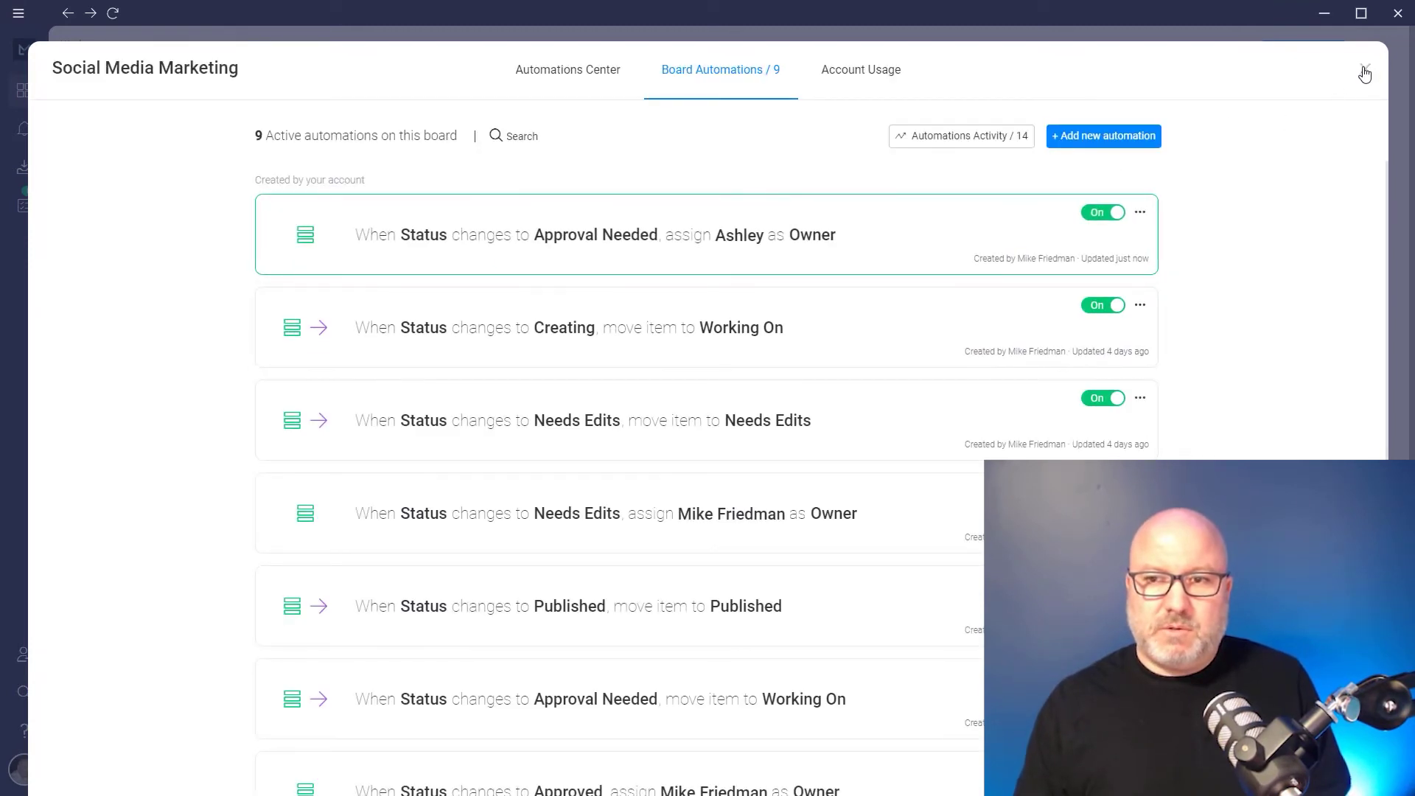
- Close the automations window and set Some Idea's status to Approval Needed
click(1366, 68)
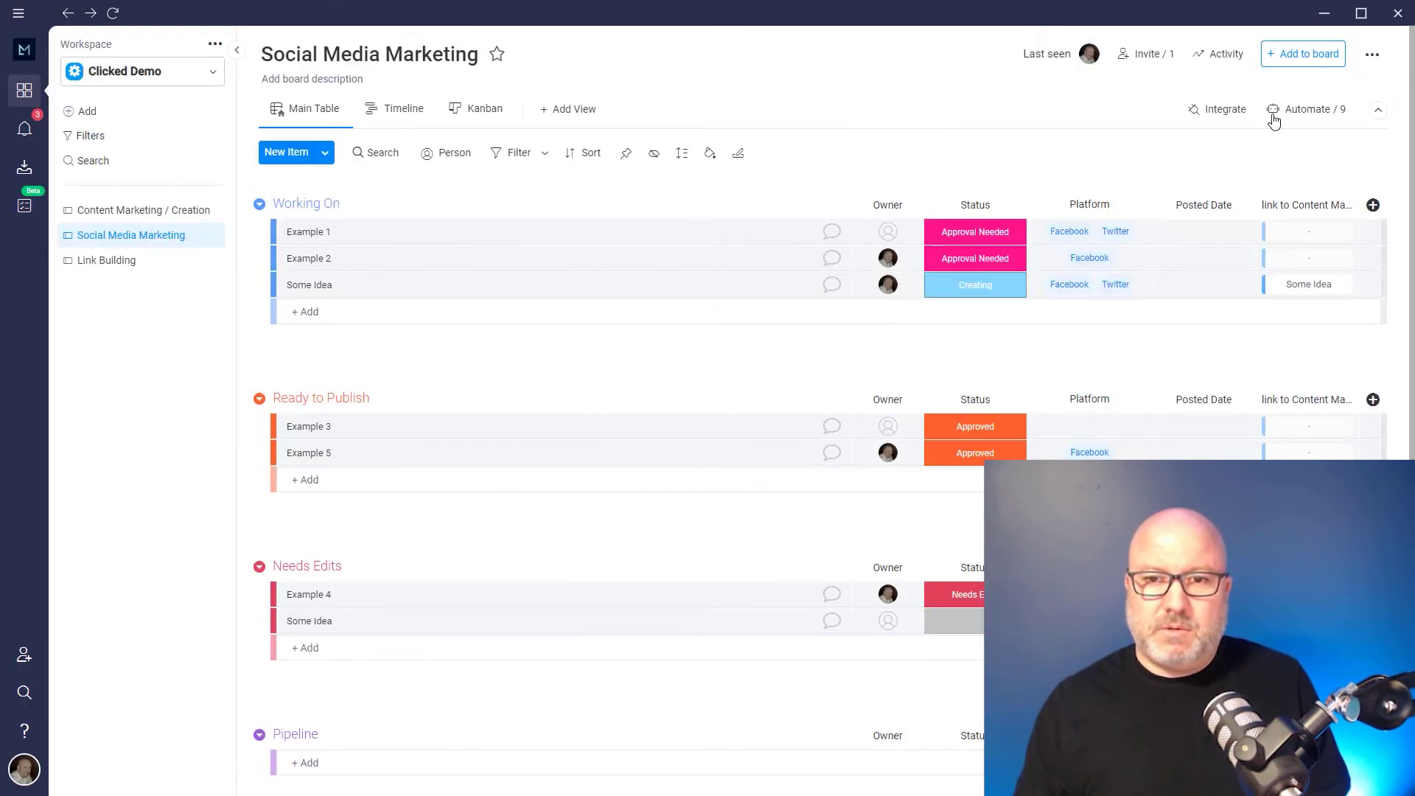
click(1006, 285)
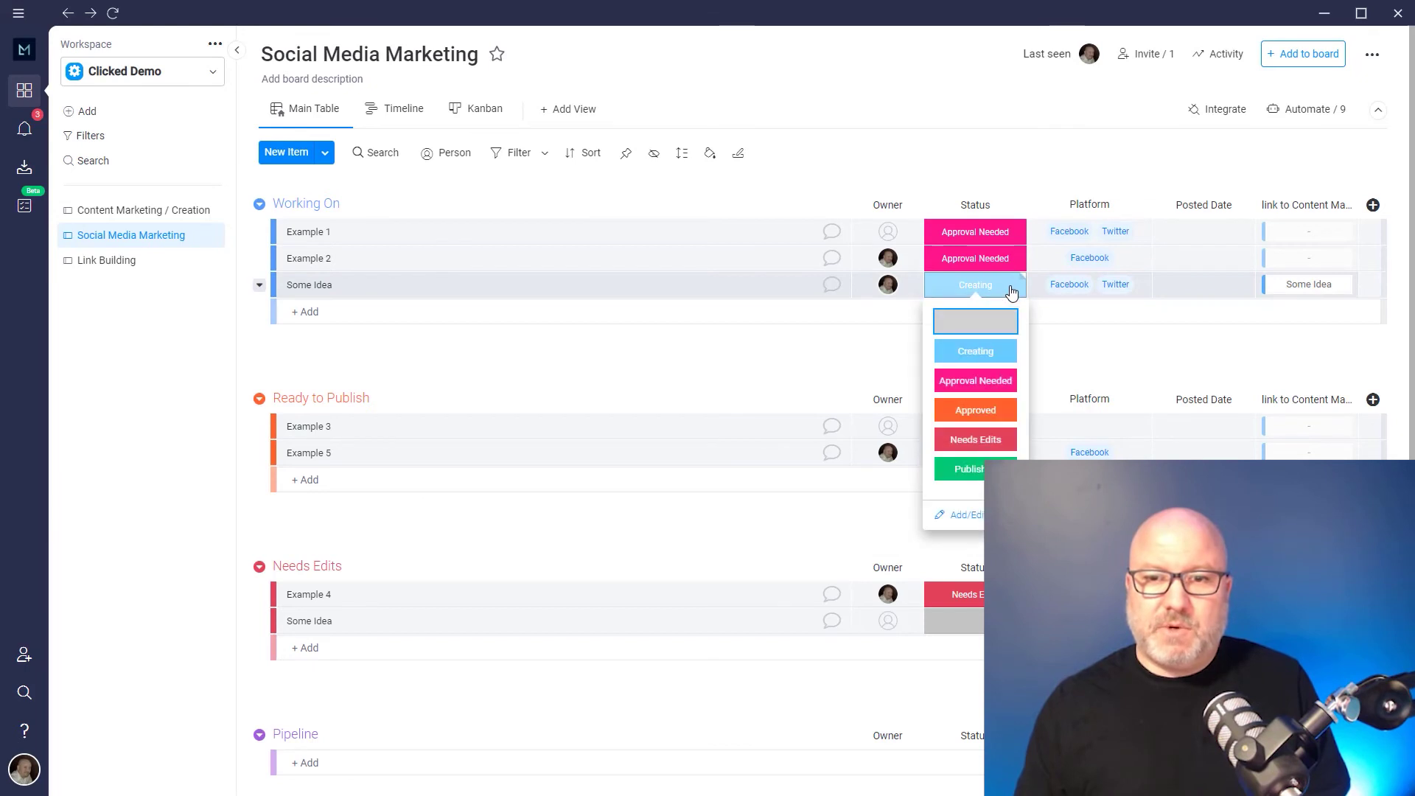
click(974, 381)
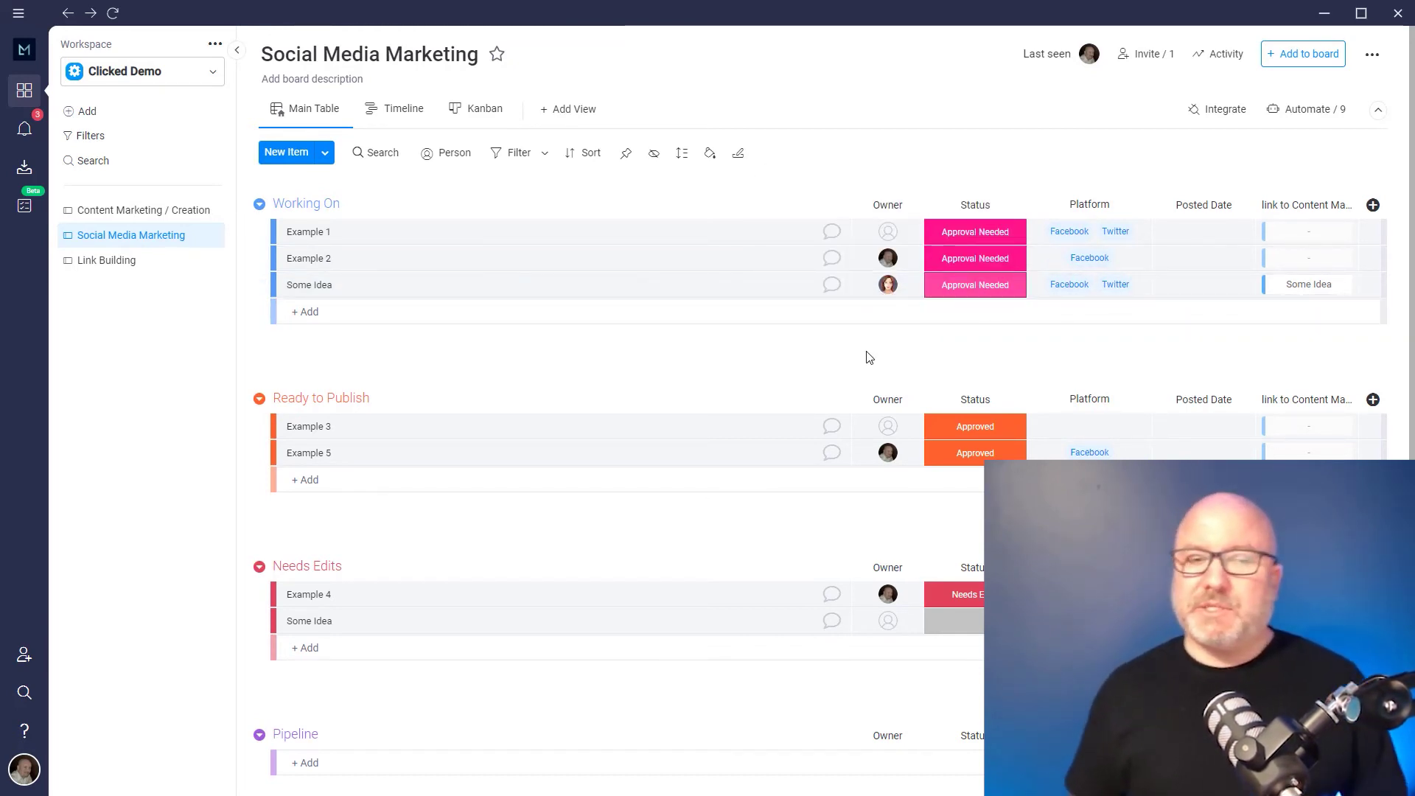
click(1305, 112)
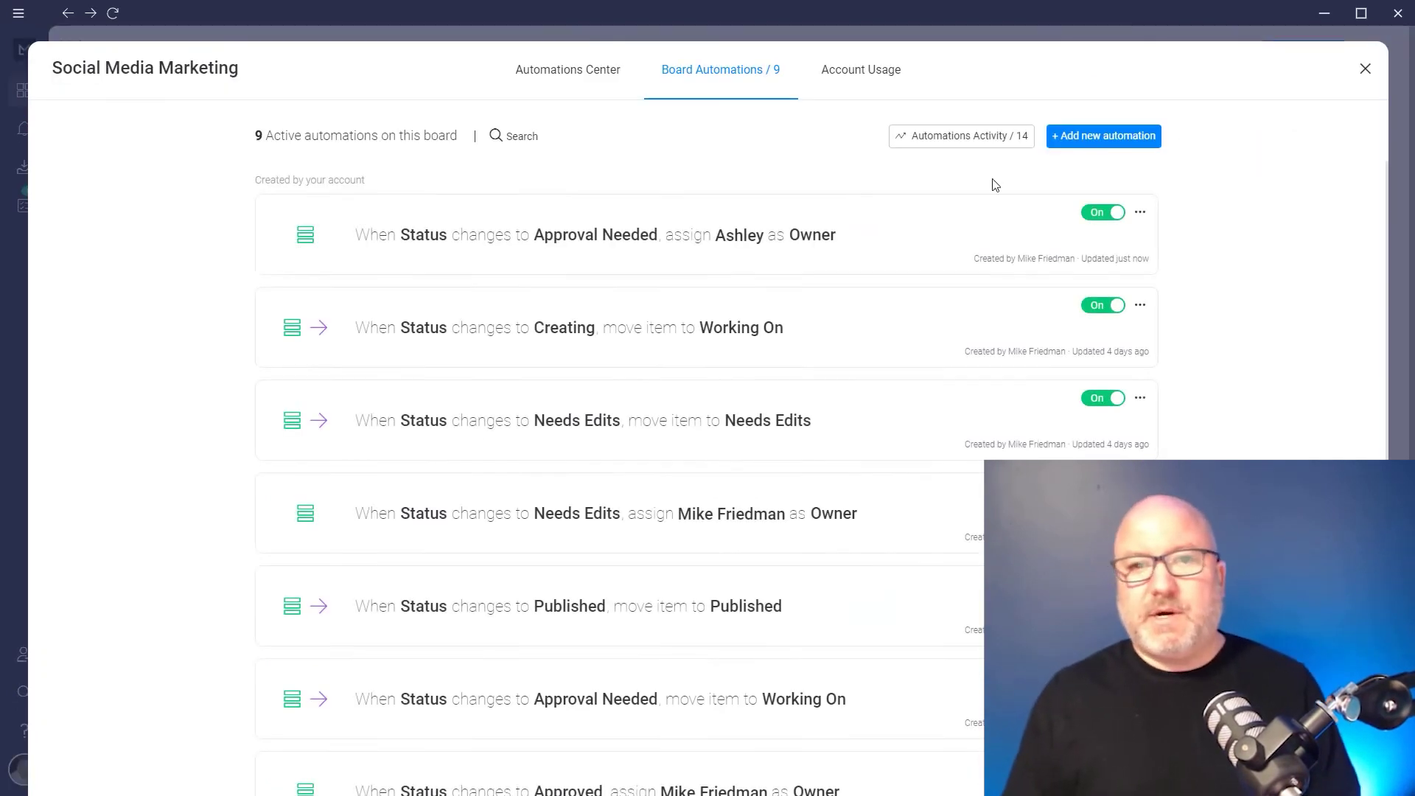
scroll(689, 326, down, 5)
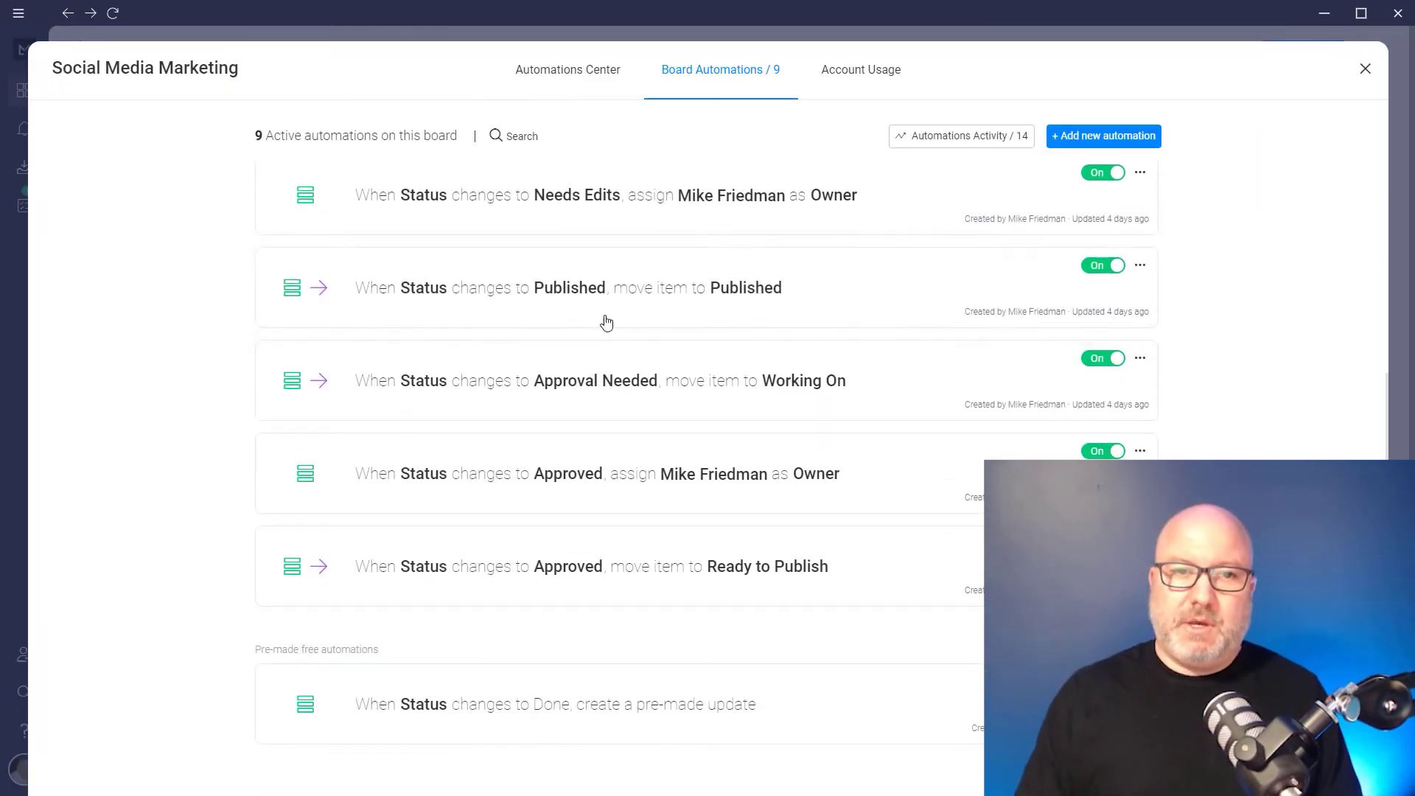
click(1126, 140)
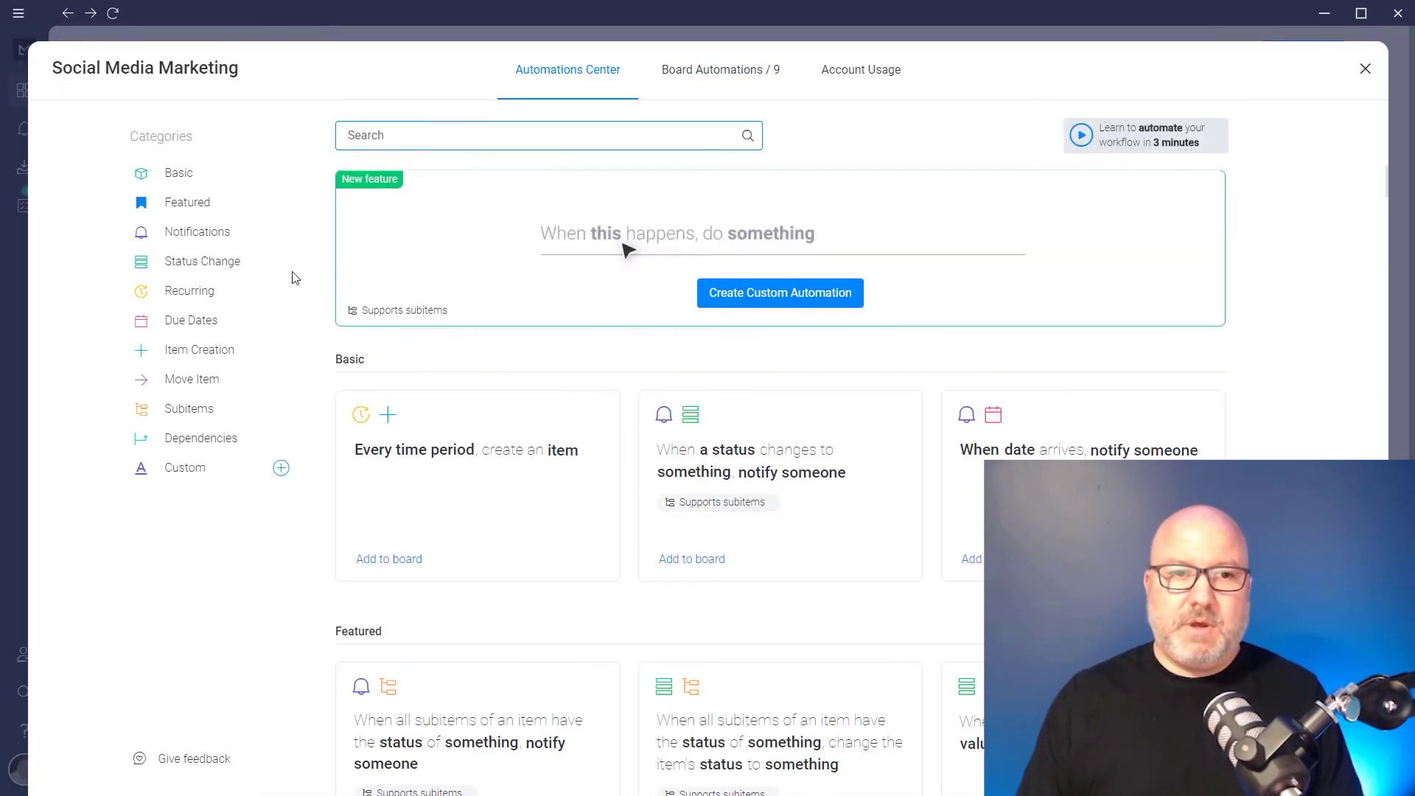
scroll(629, 414, down, 3)
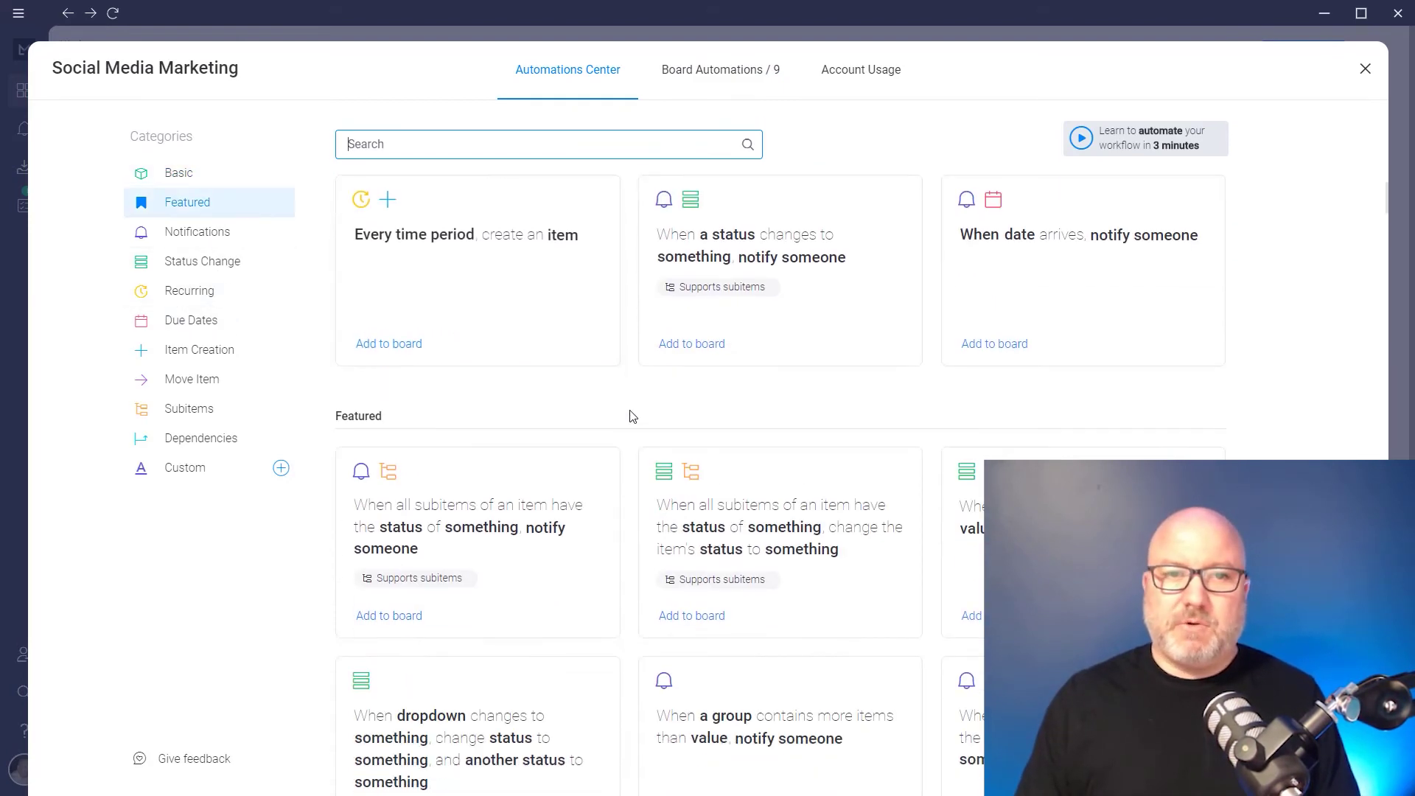
scroll(628, 420, down, 12)
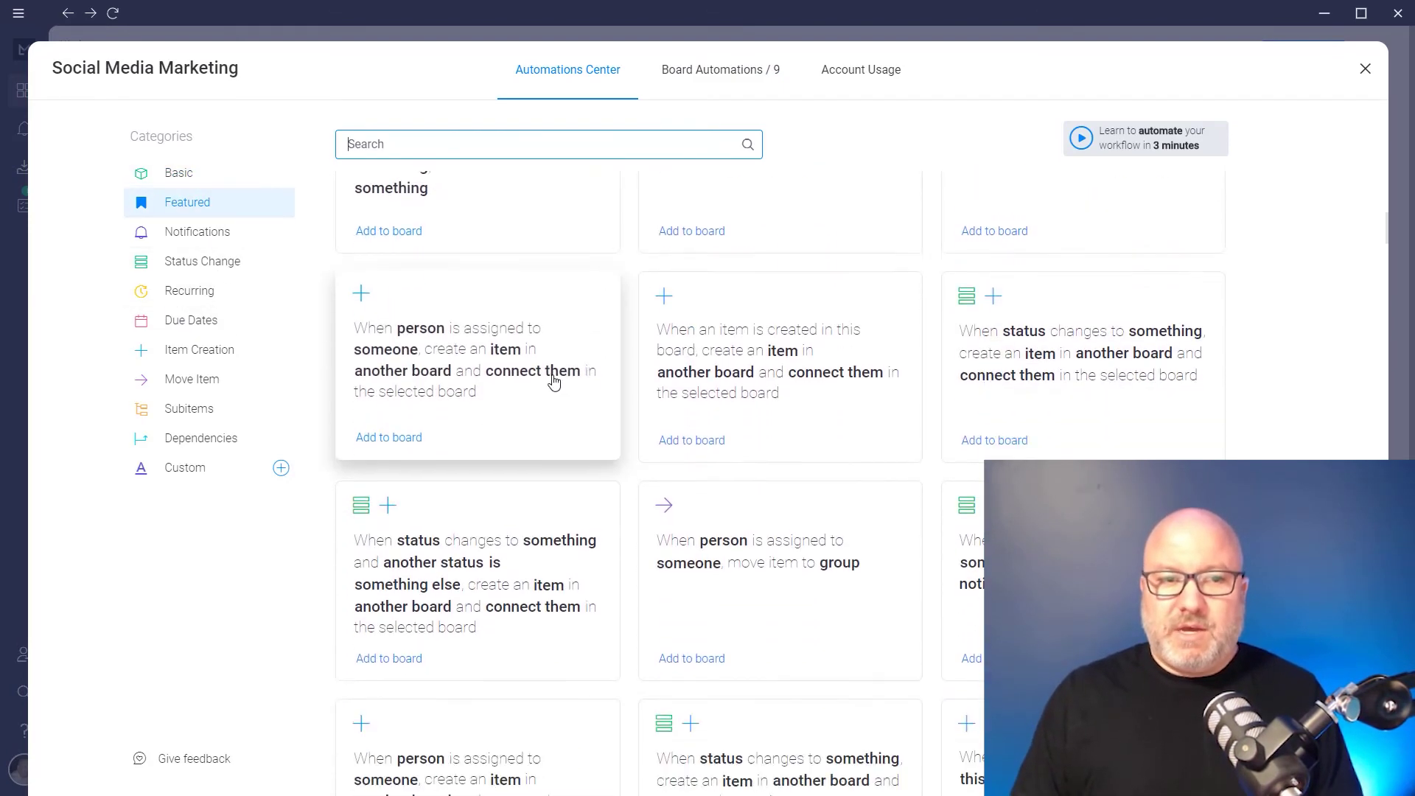
scroll(523, 361, down, 10)
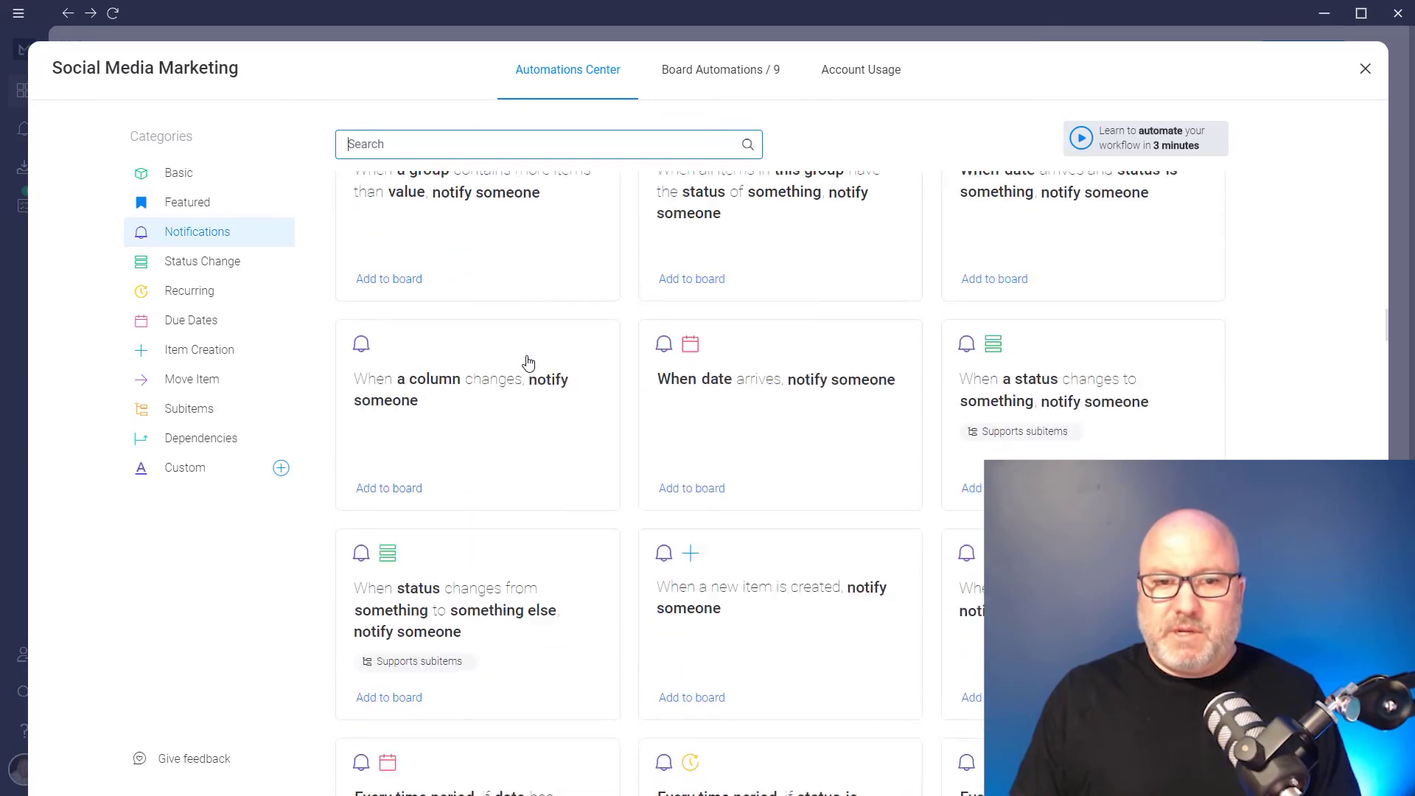
scroll(543, 362, down, 12)
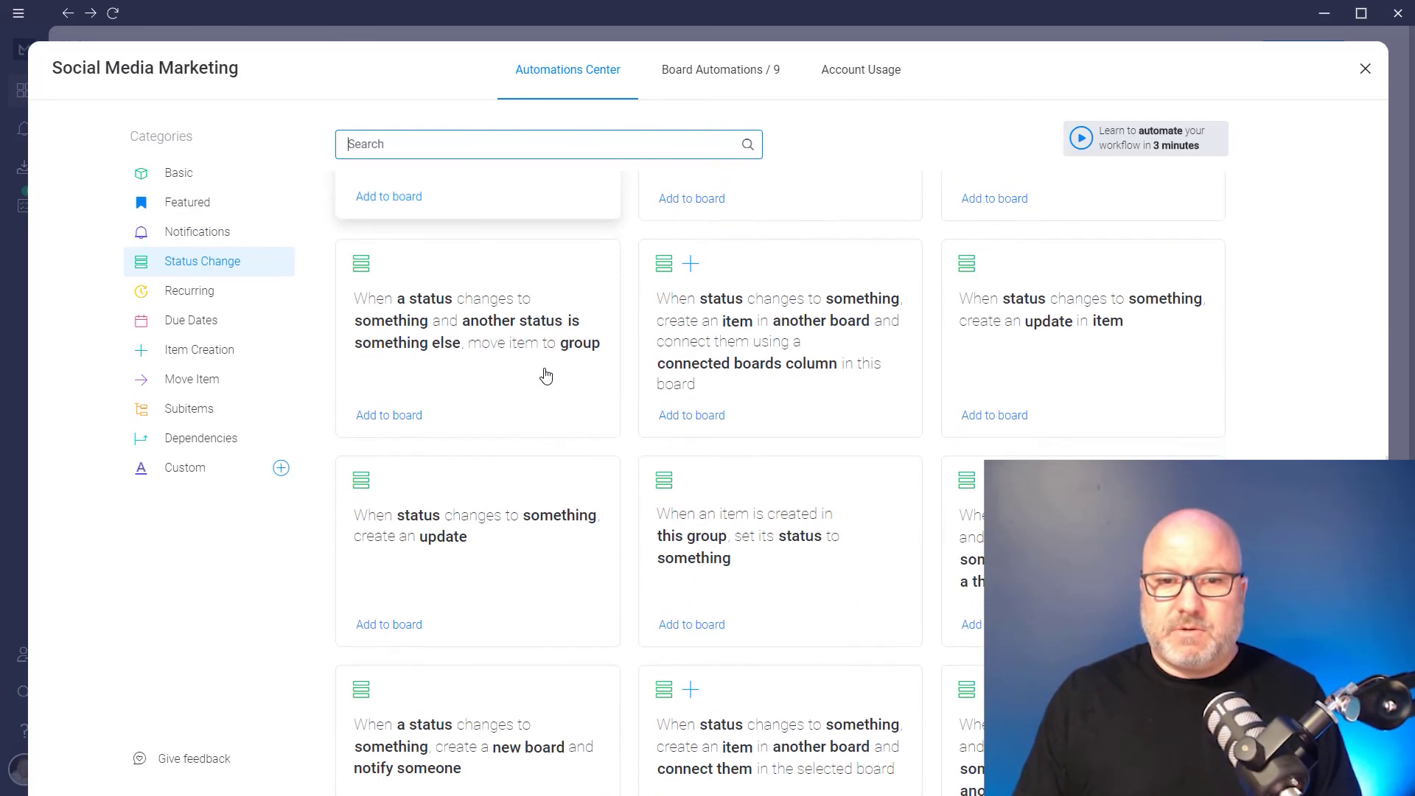
scroll(759, 420, down, 12)
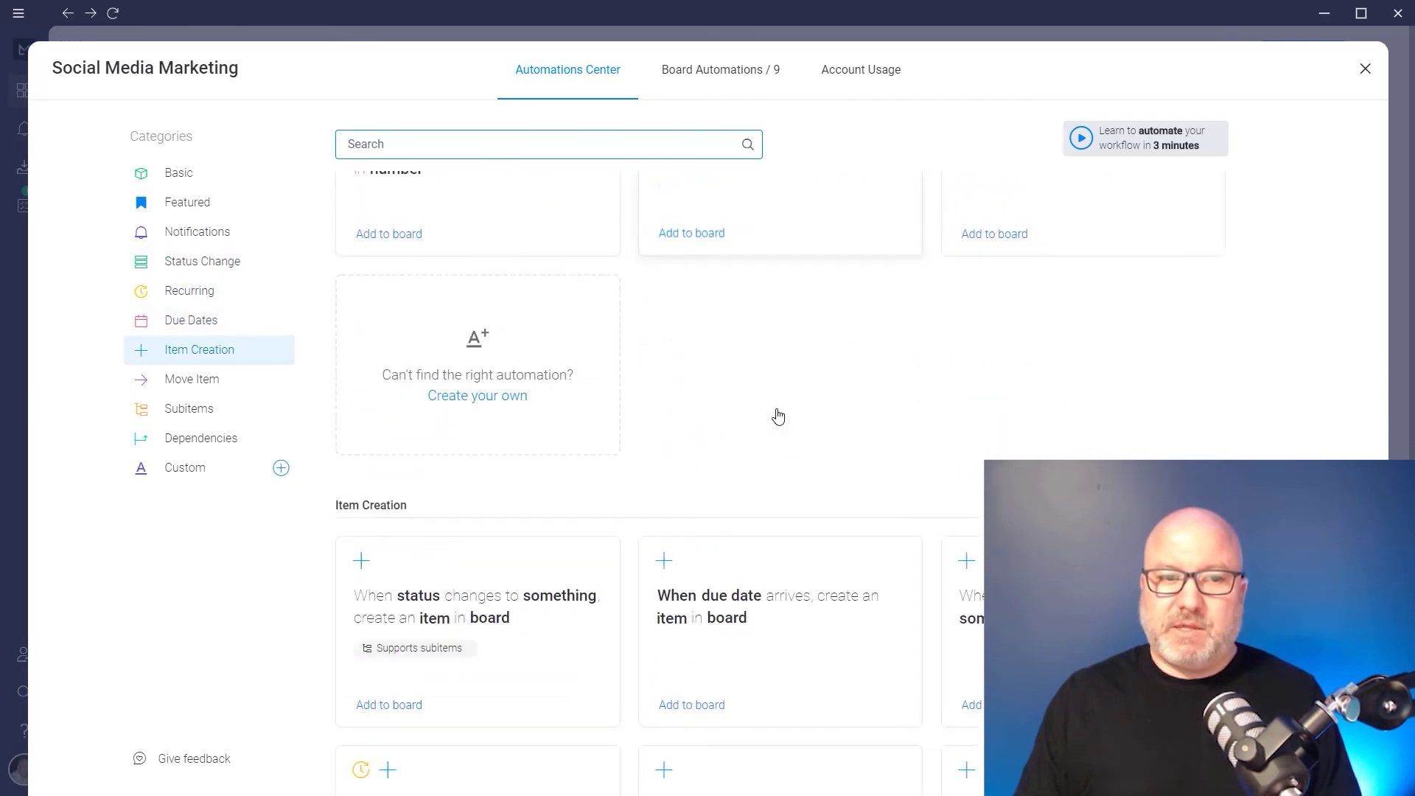
scroll(779, 415, down, 15)
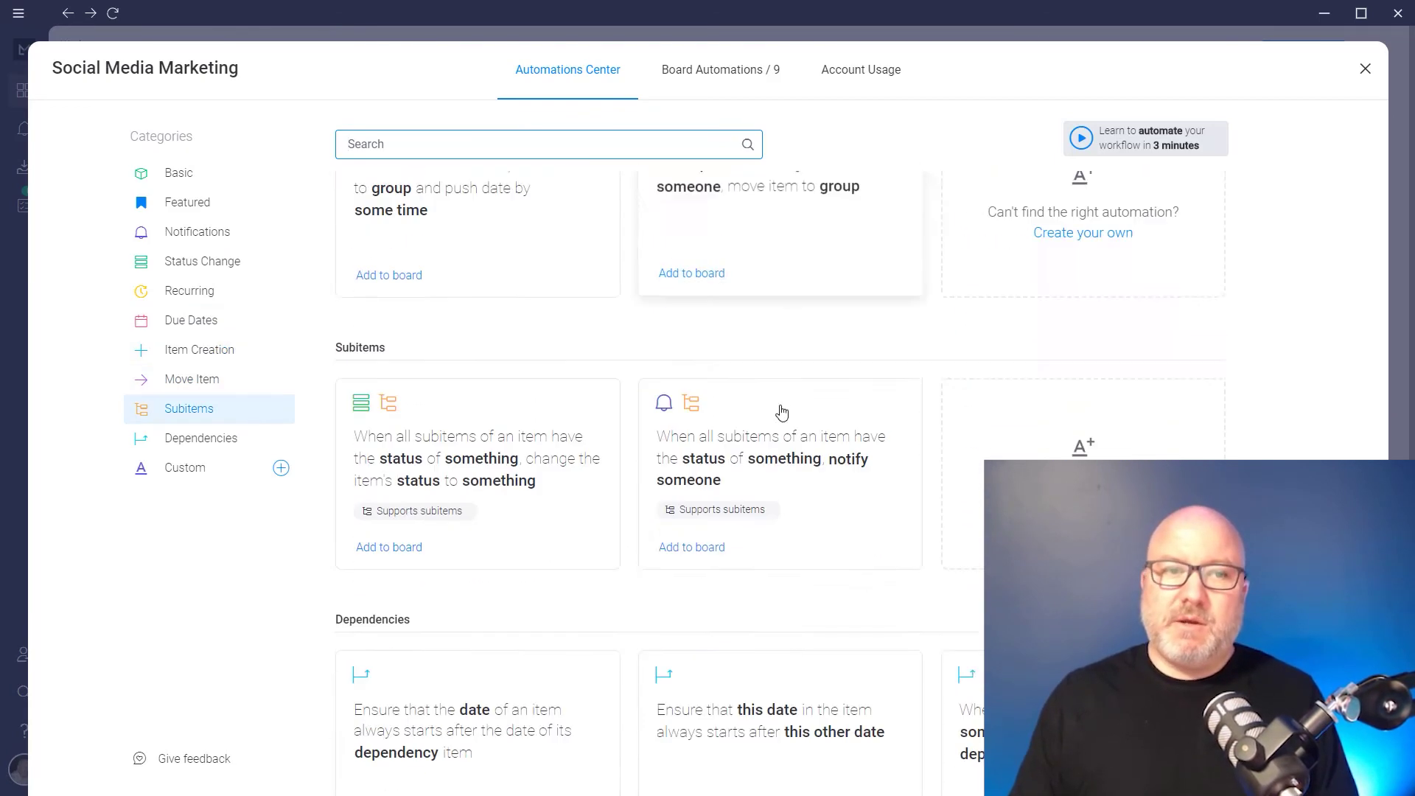
scroll(779, 400, down, 1)
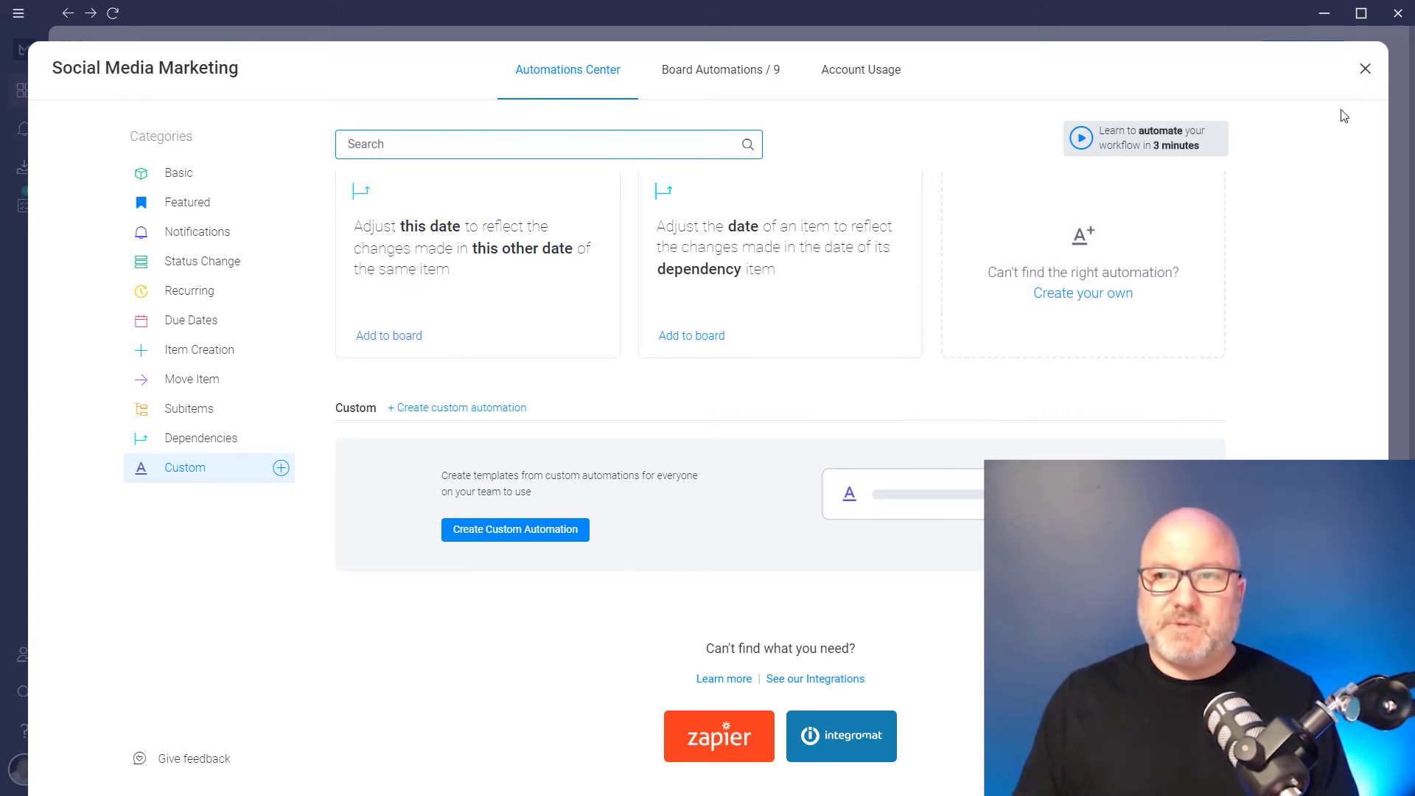
click(1364, 72)
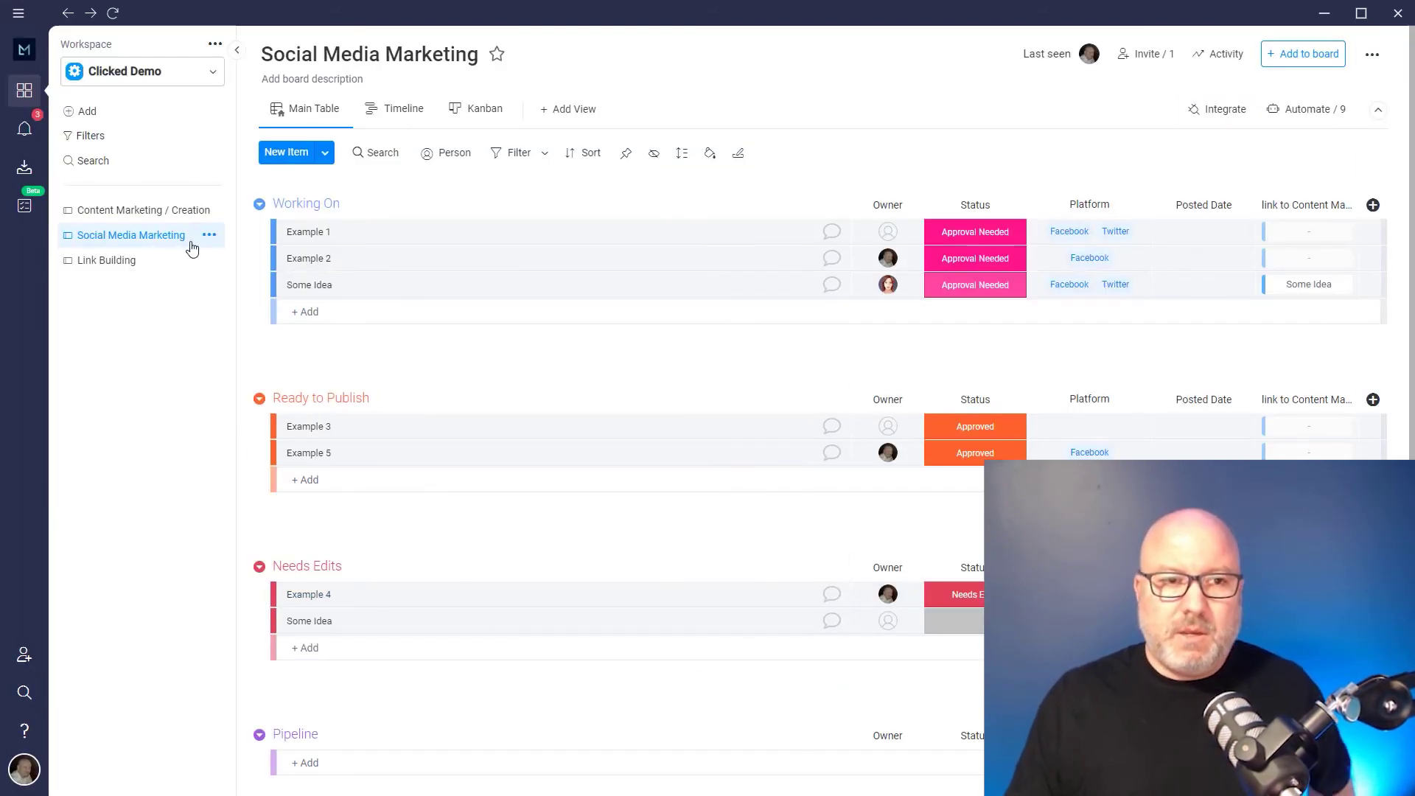
- Switch to the Link Building board from the workspace sidebar
click(101, 263)
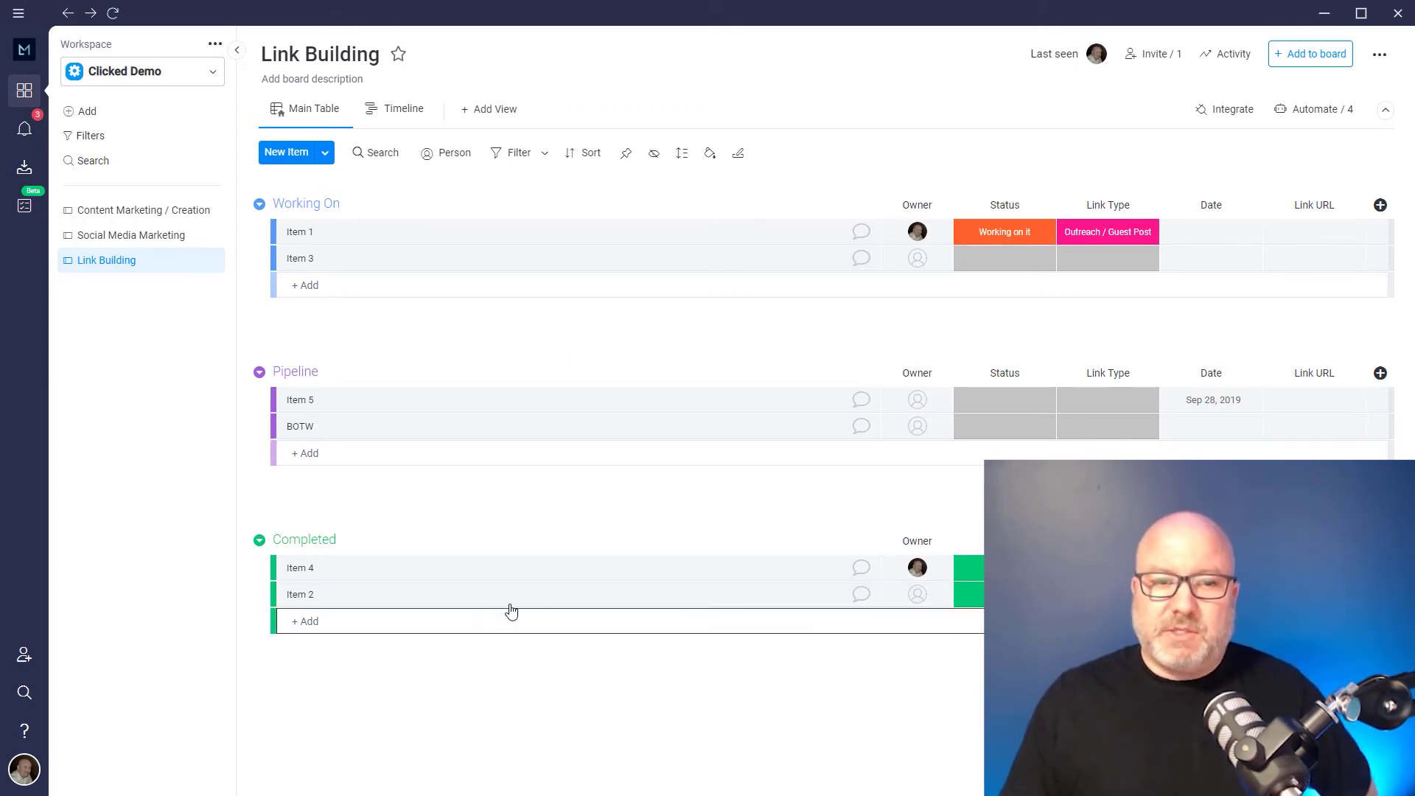
click(438, 450)
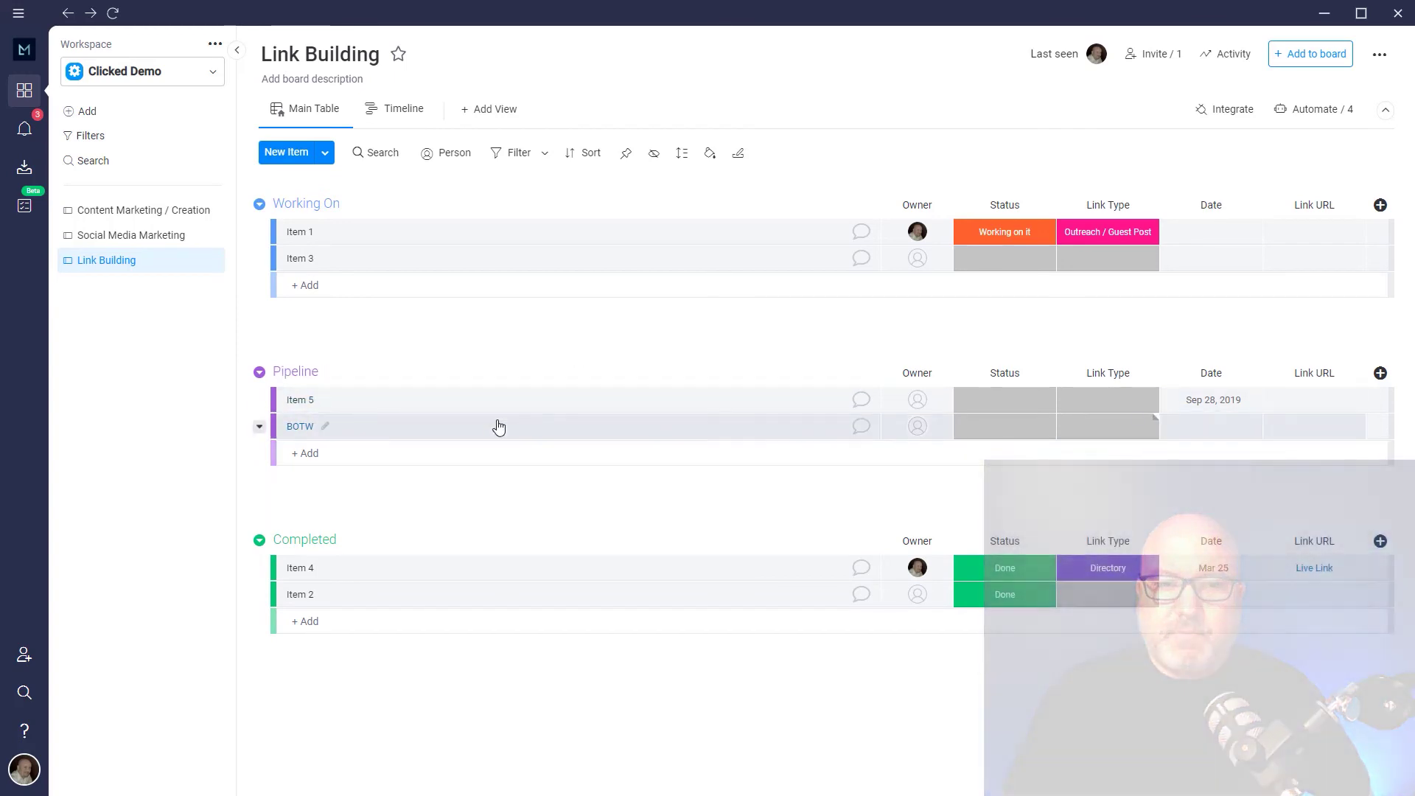
- Set BOTW's link type to Directory
click(1118, 430)
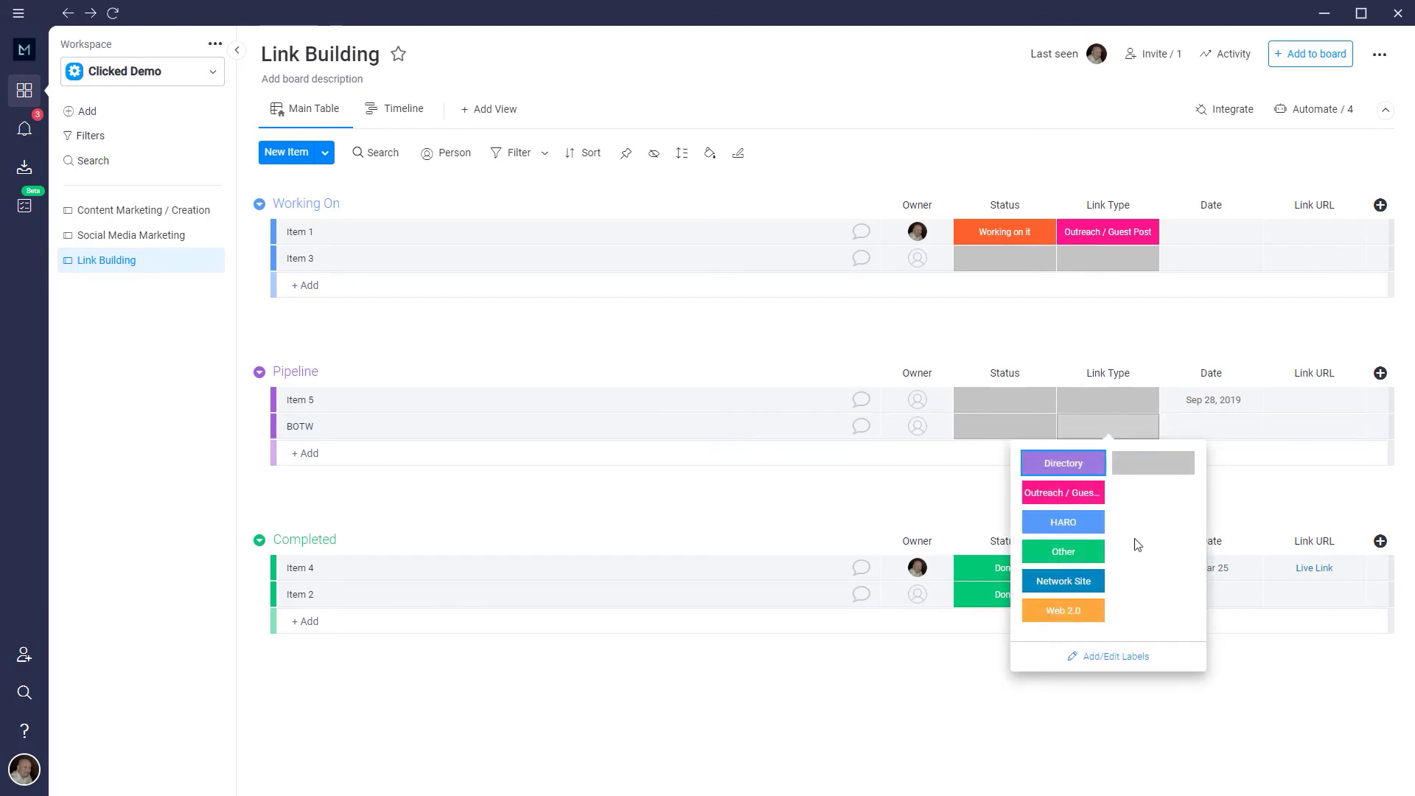
click(484, 511)
click(1110, 433)
click(1072, 464)
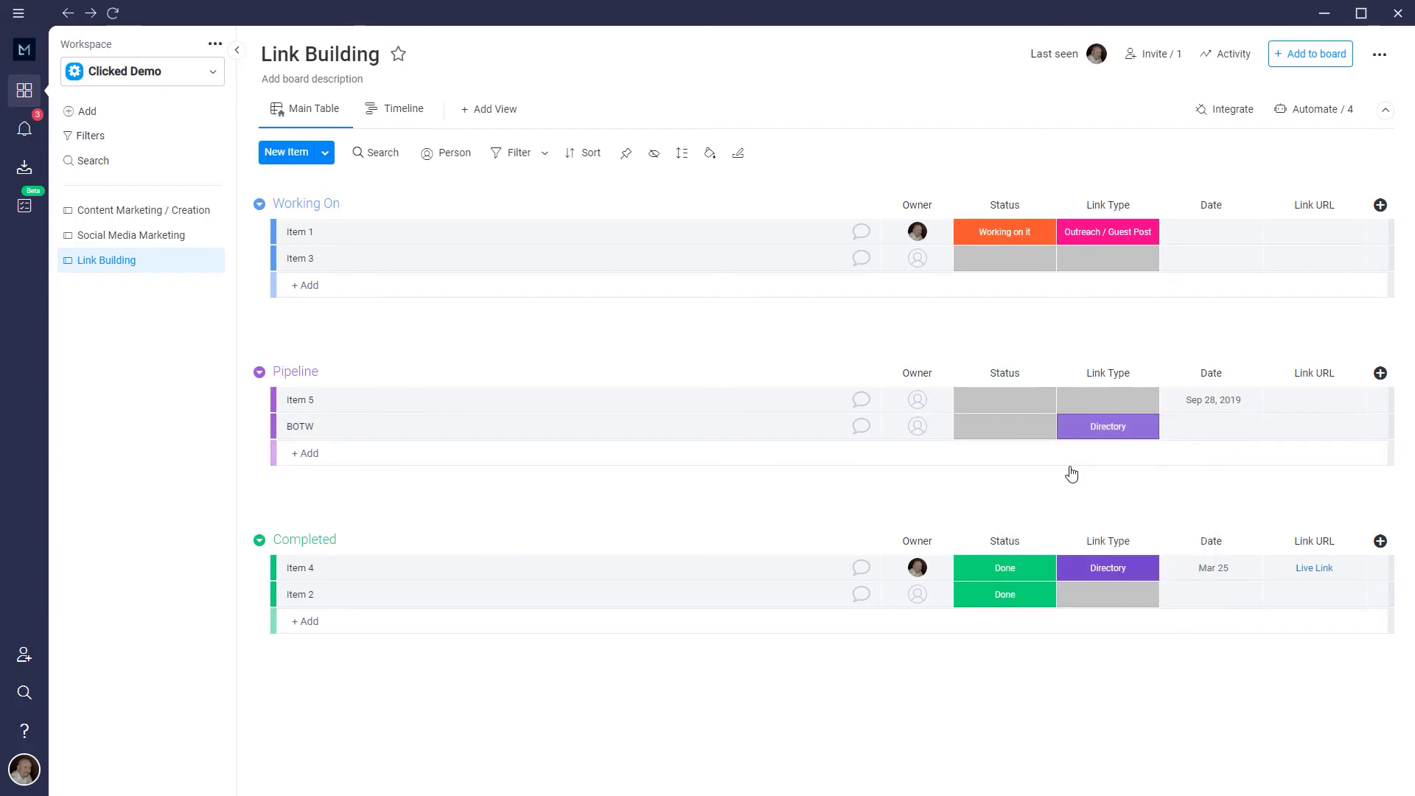
click(1114, 435)
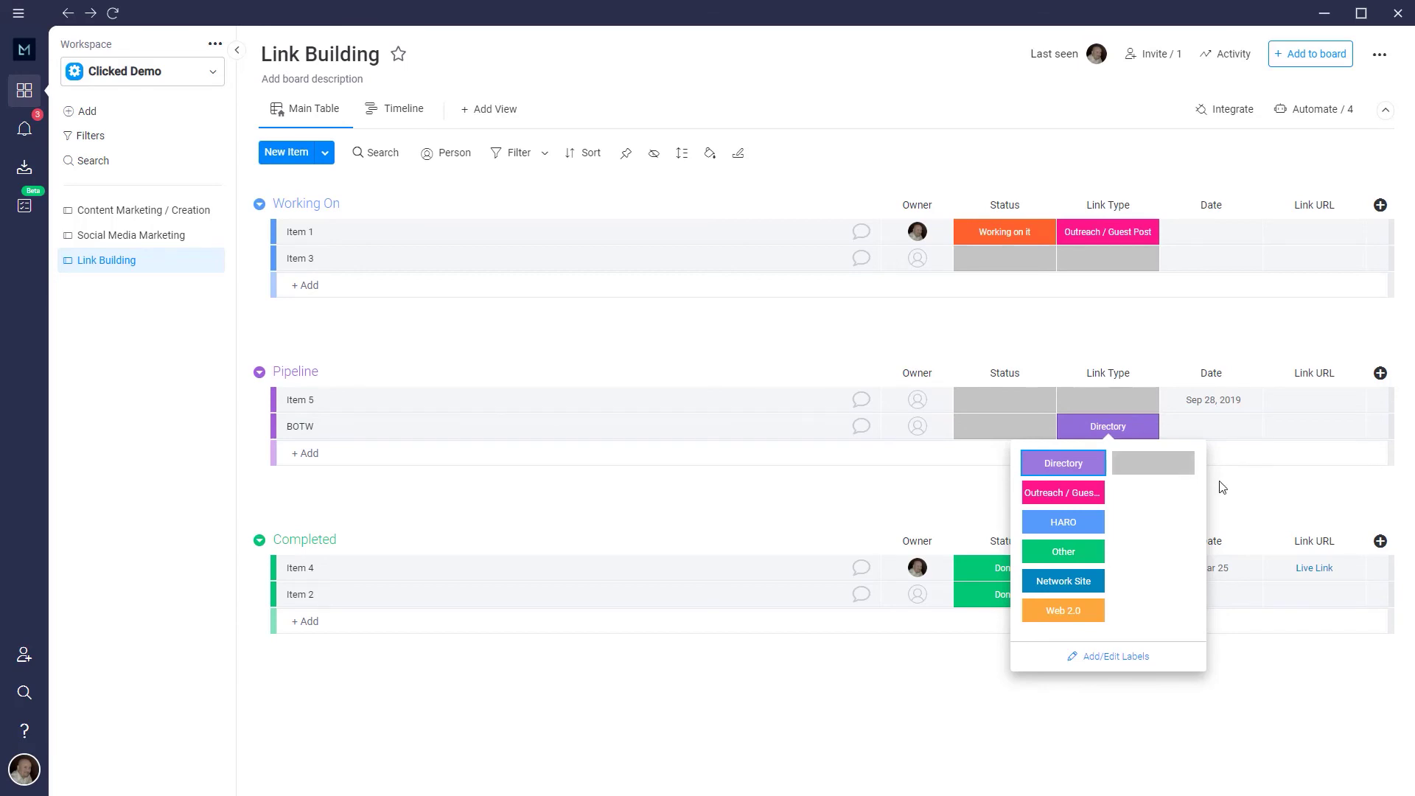
click(798, 515)
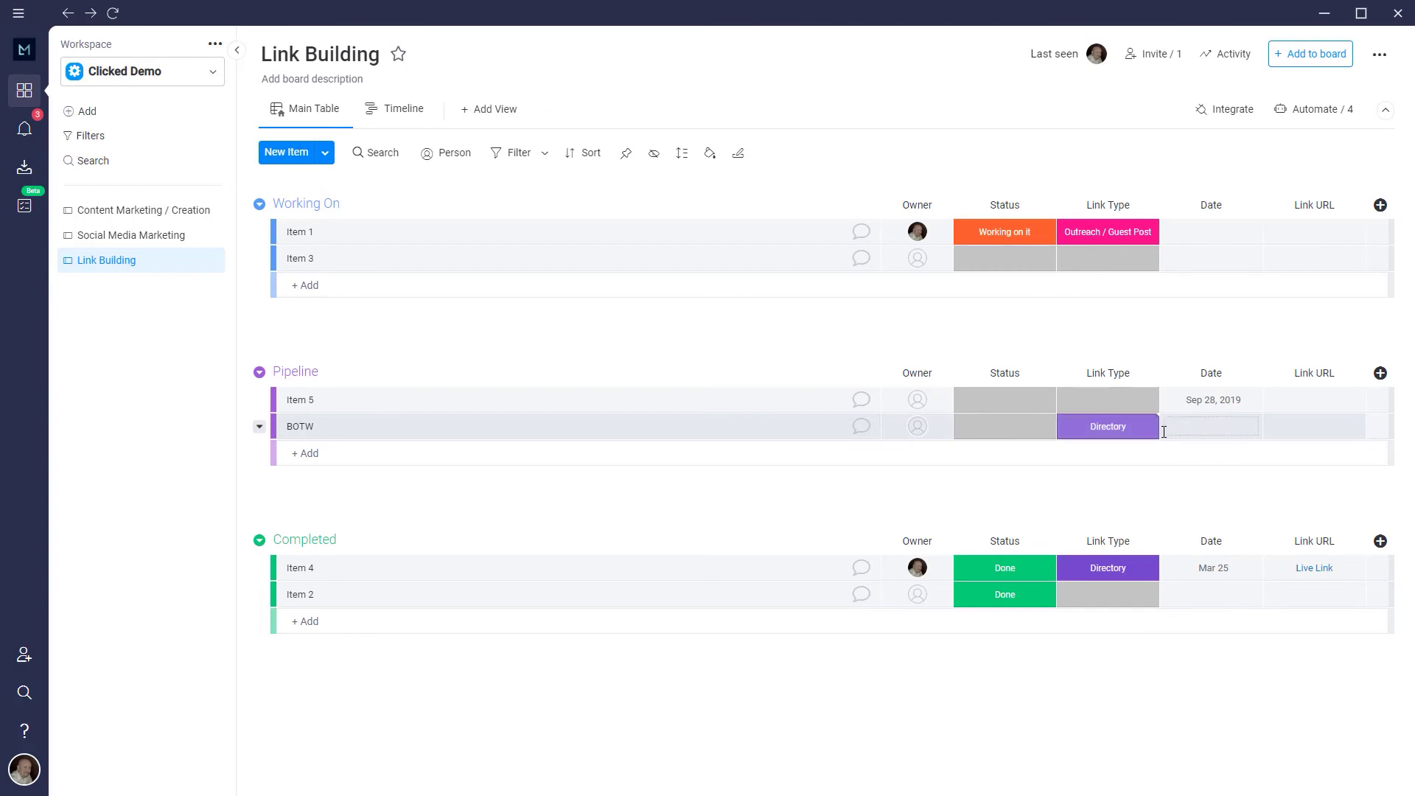
- Change BOTW's status to Working on it, then to Submitted
click(979, 431)
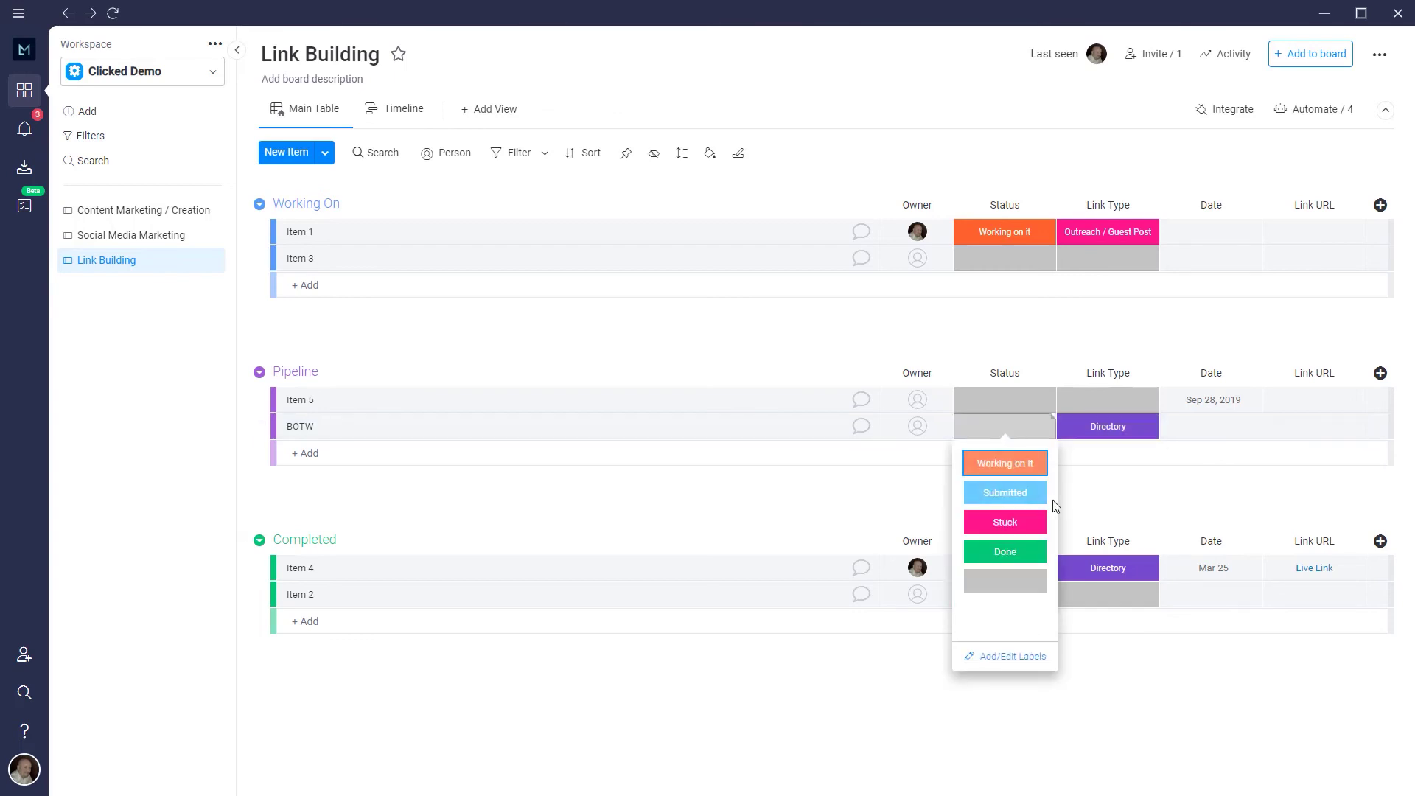
click(1014, 465)
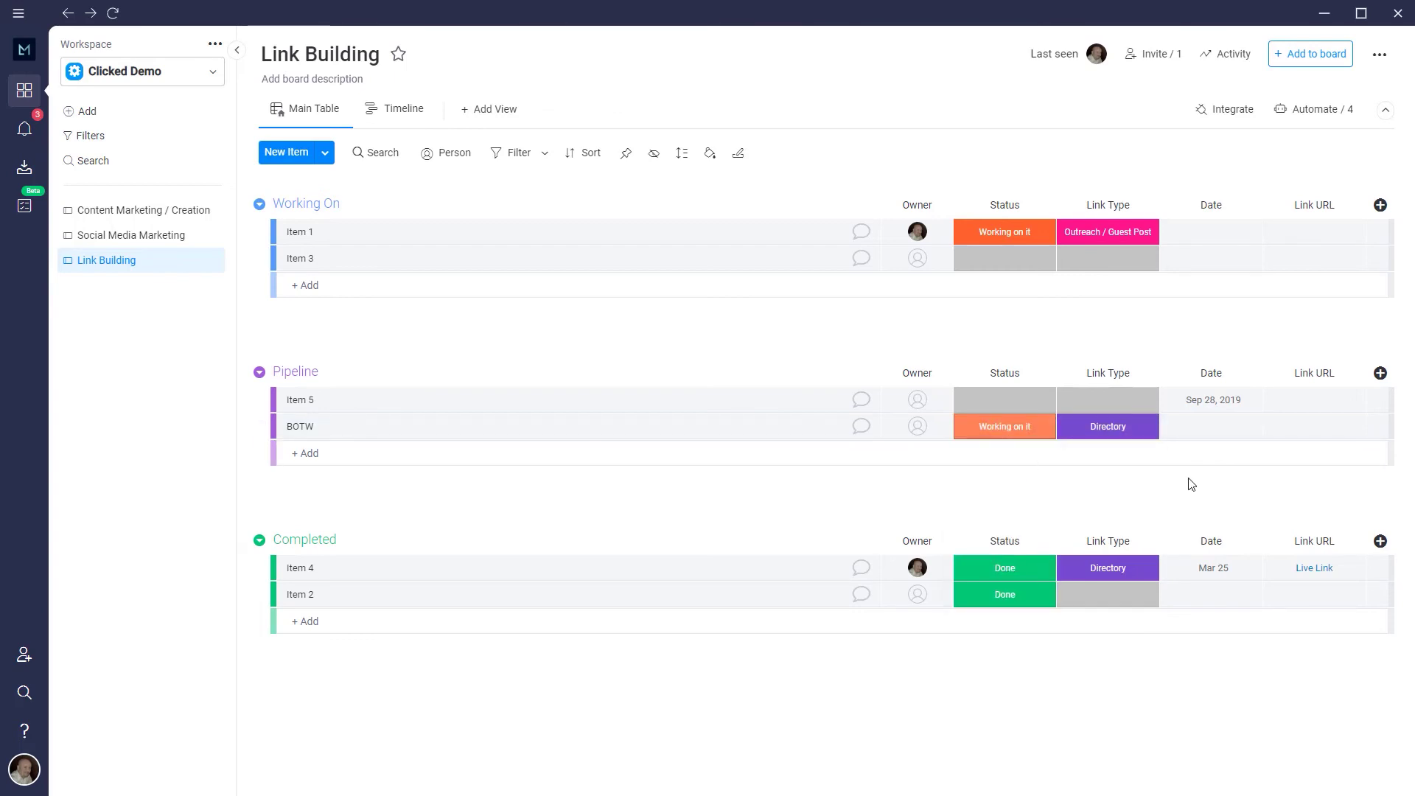
click(1005, 288)
click(1004, 350)
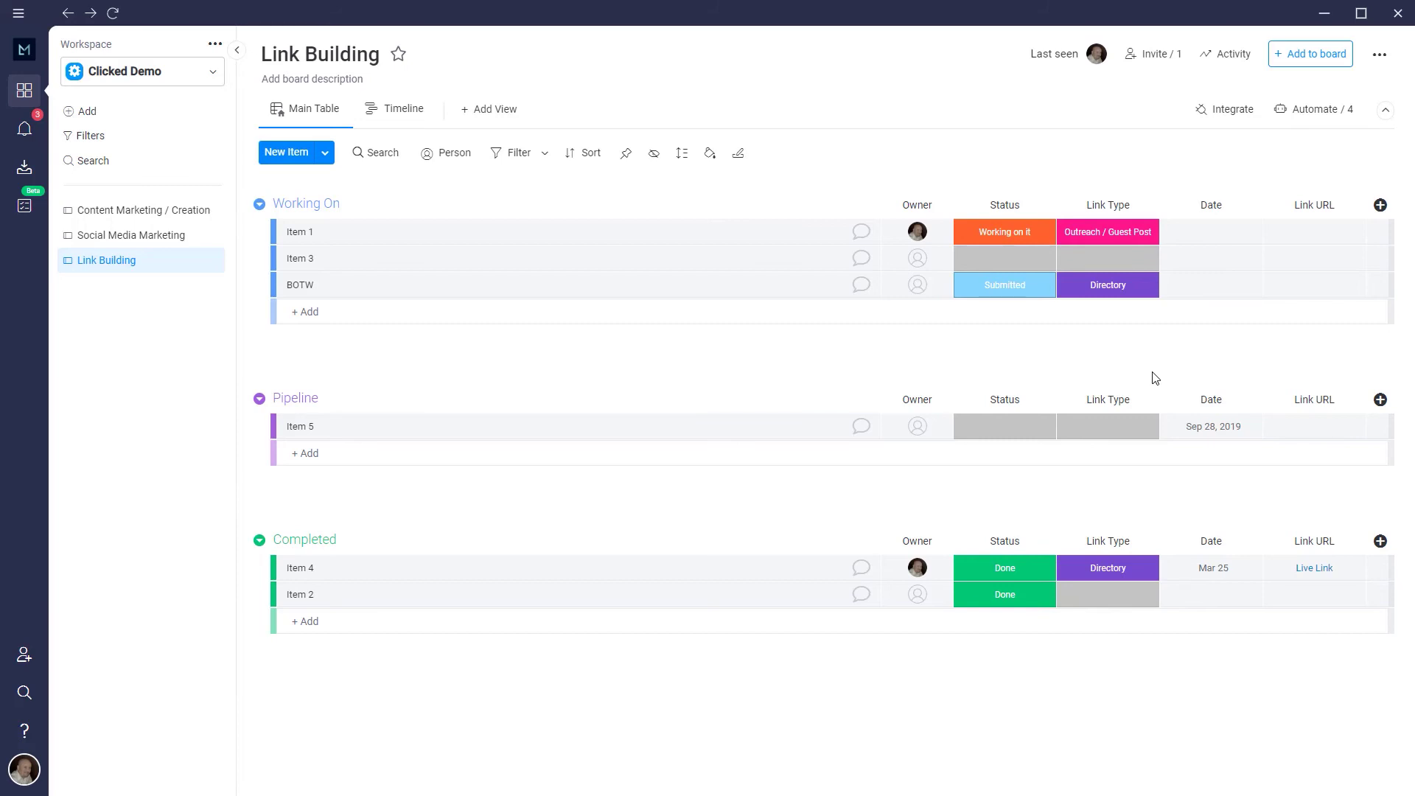
click(1241, 284)
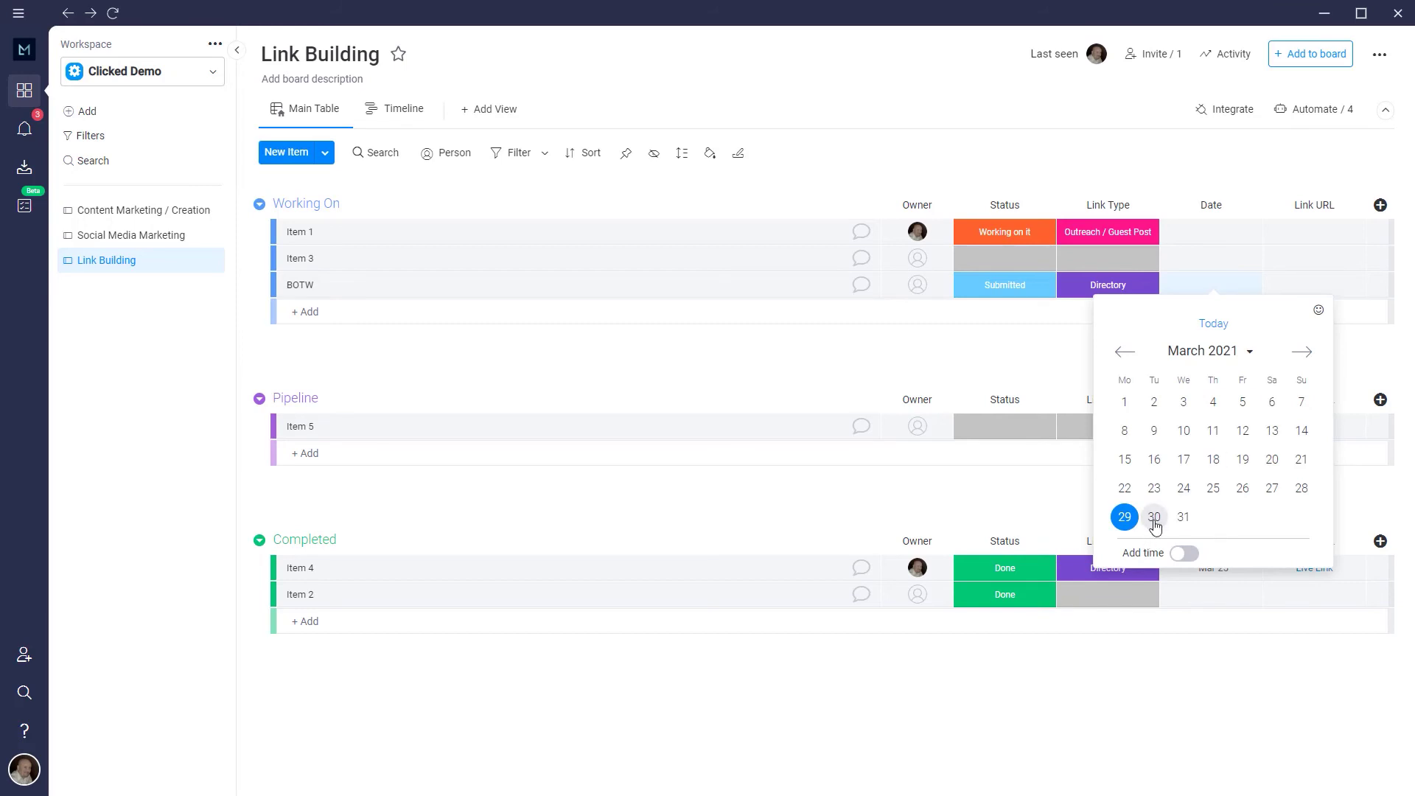
click(1123, 517)
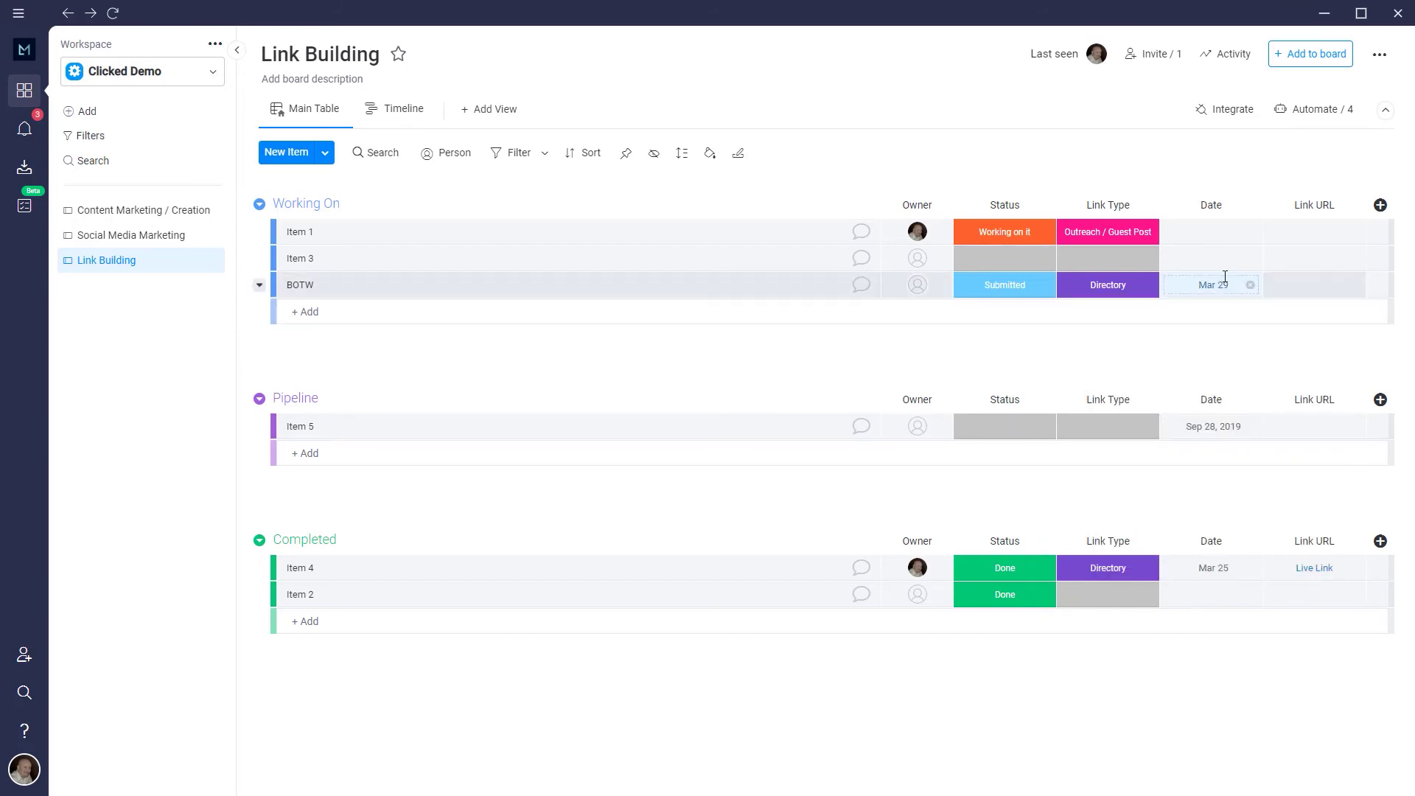
click(1315, 289)
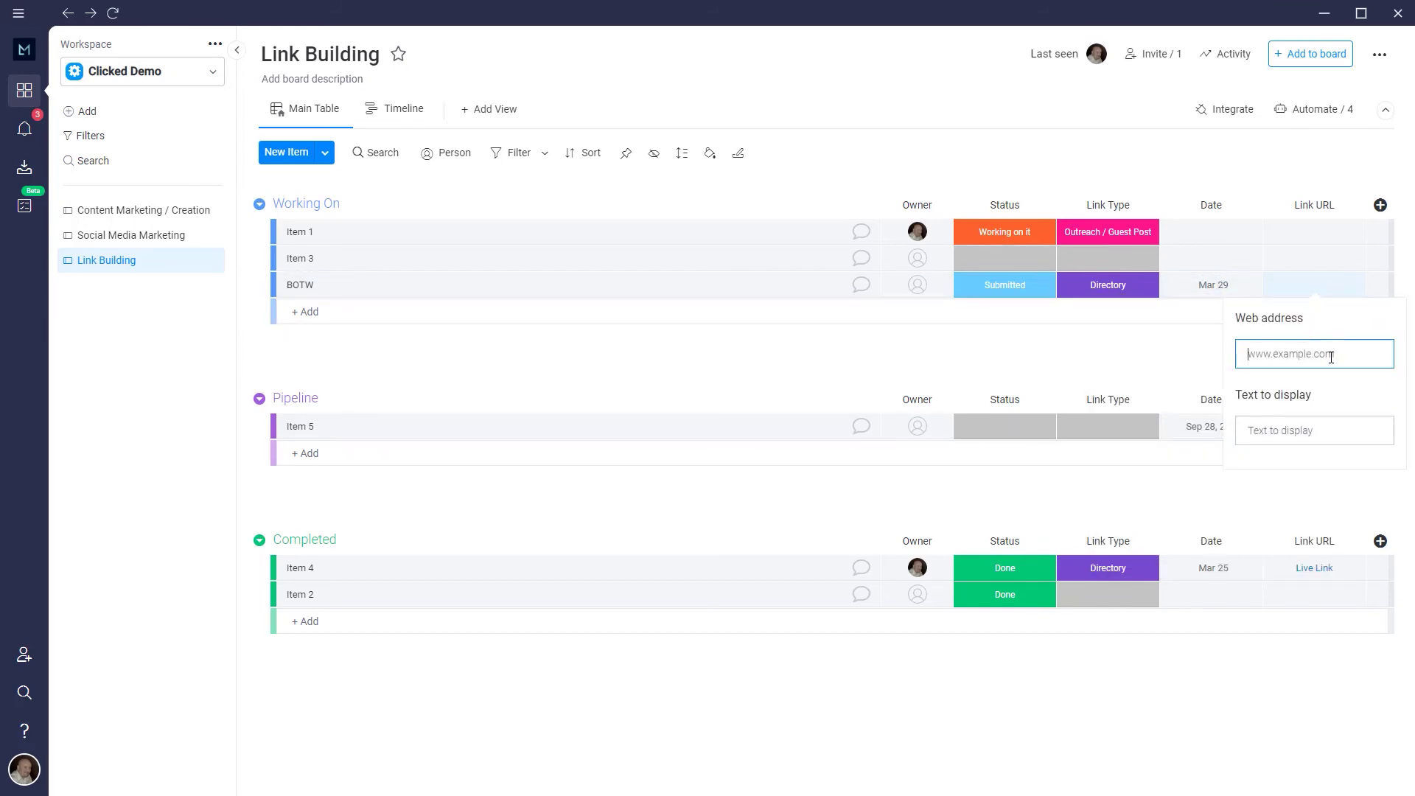
click(1131, 364)
click(1024, 295)
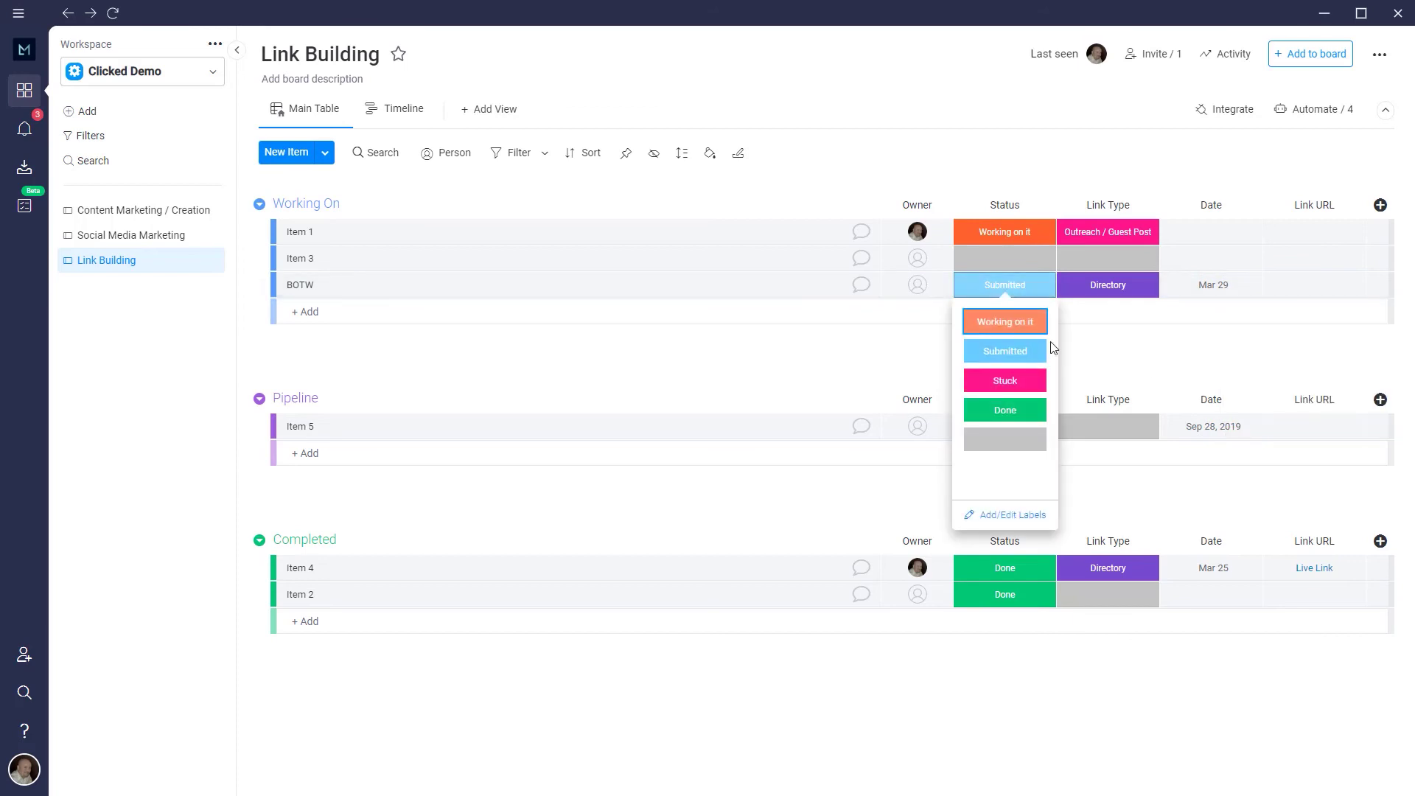
click(1015, 412)
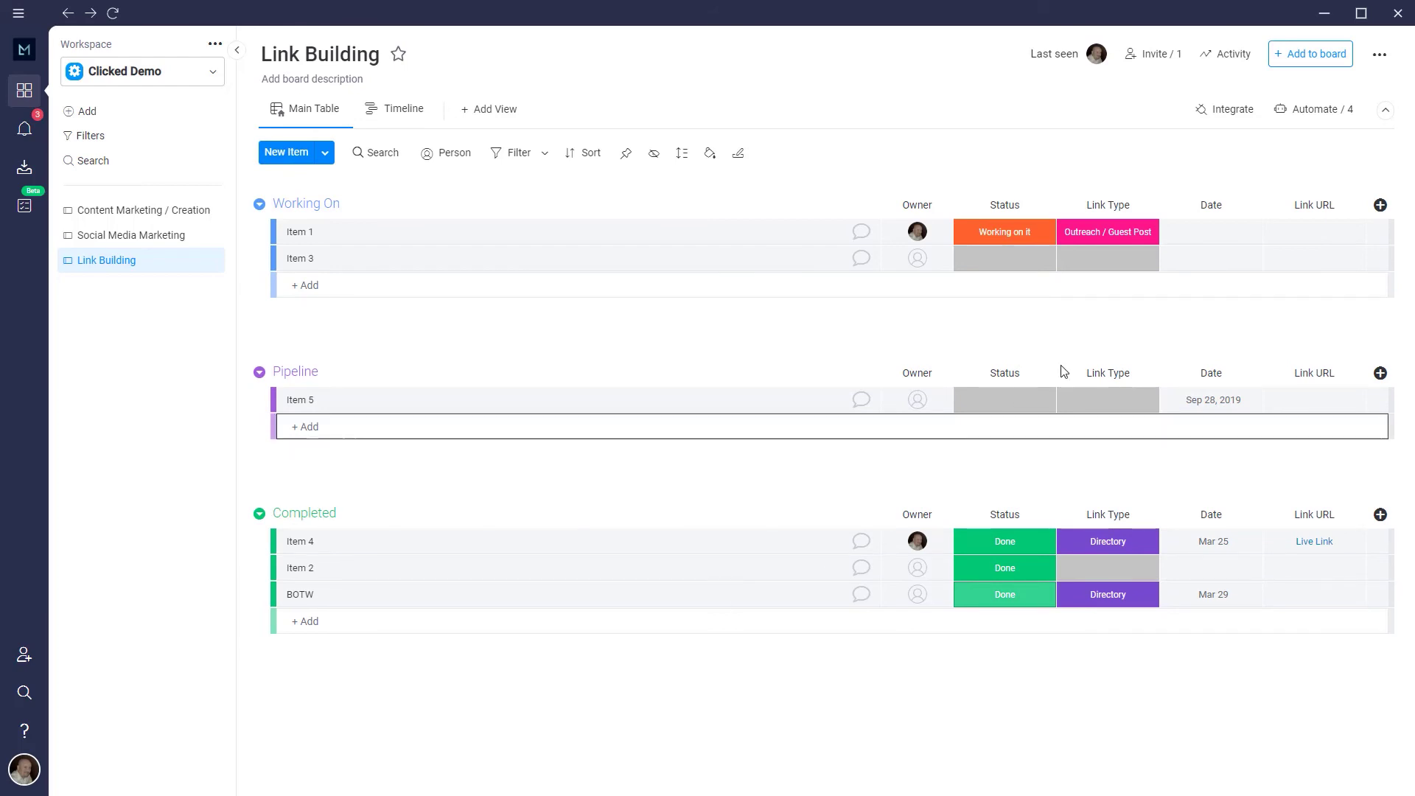
click(974, 268)
click(858, 318)
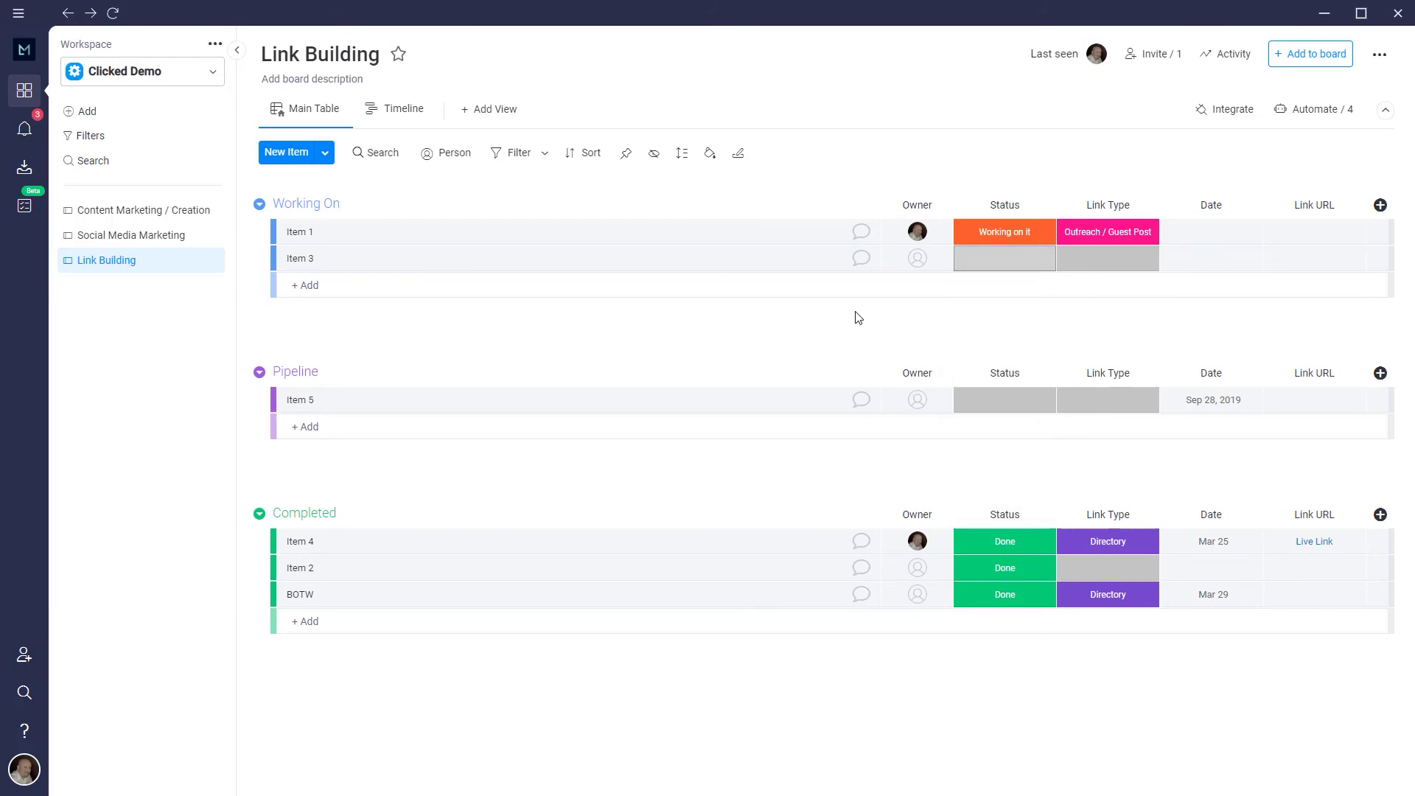
- View Item 1's Link Type labels and close the list unchanged
click(1142, 234)
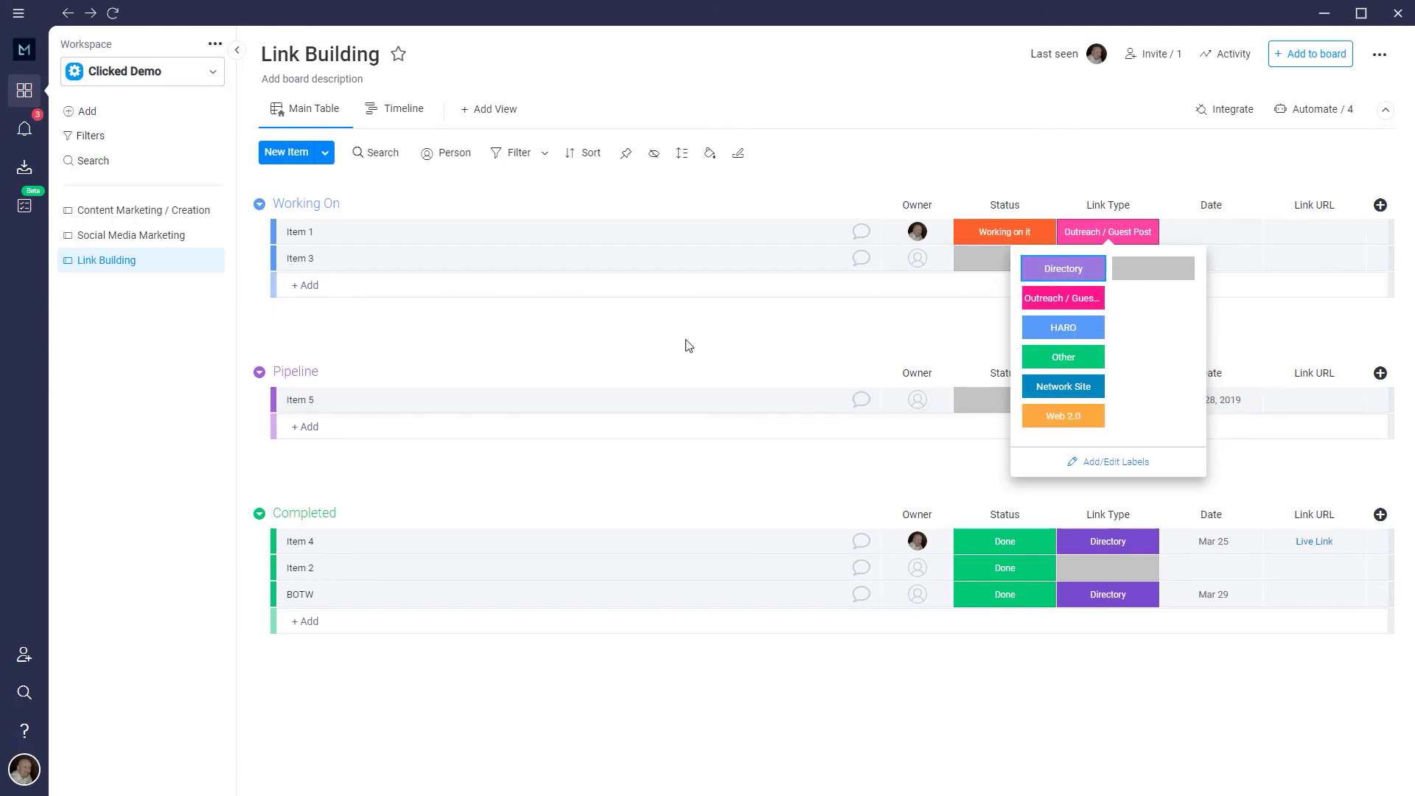
click(708, 342)
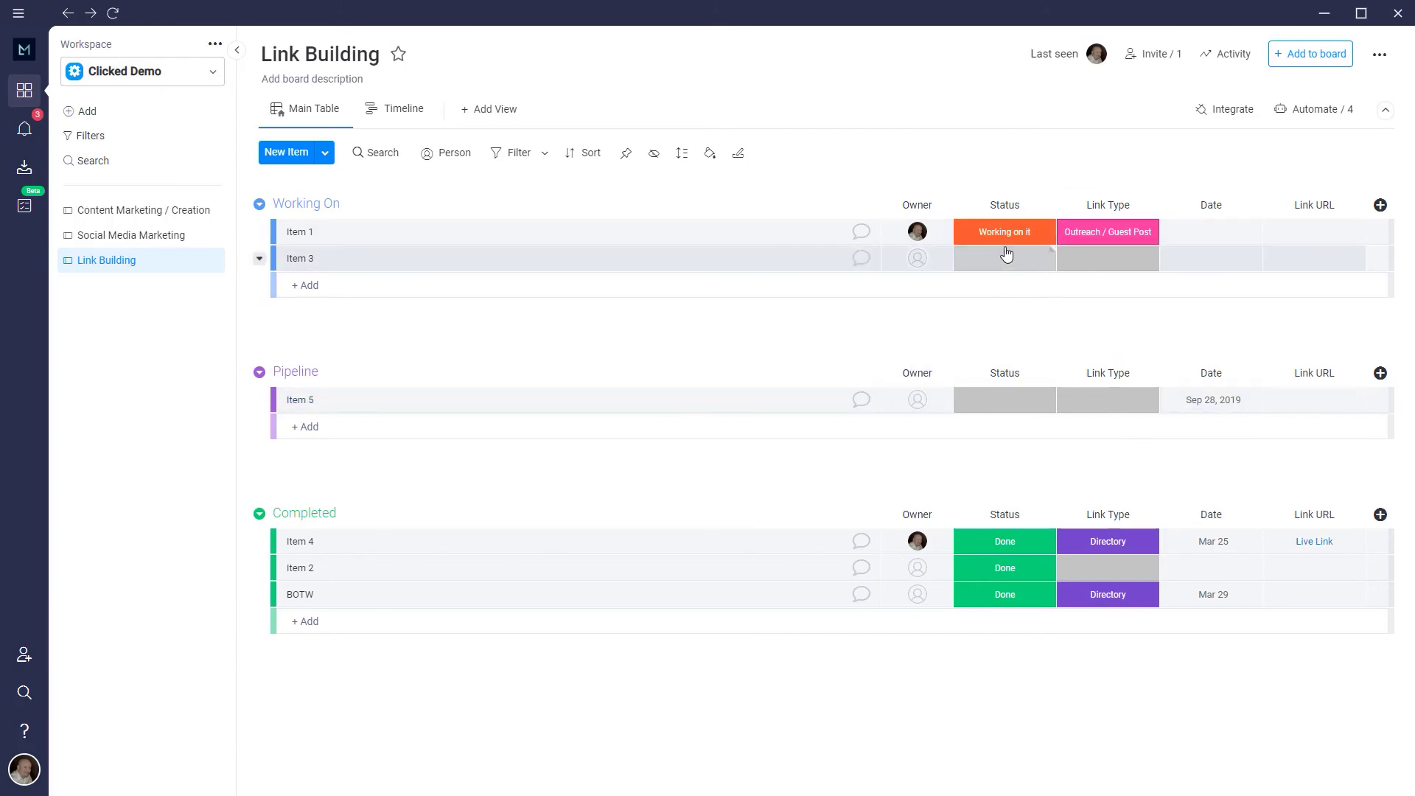
- Give Item 3 the HARO link type and Submitted status
click(1108, 267)
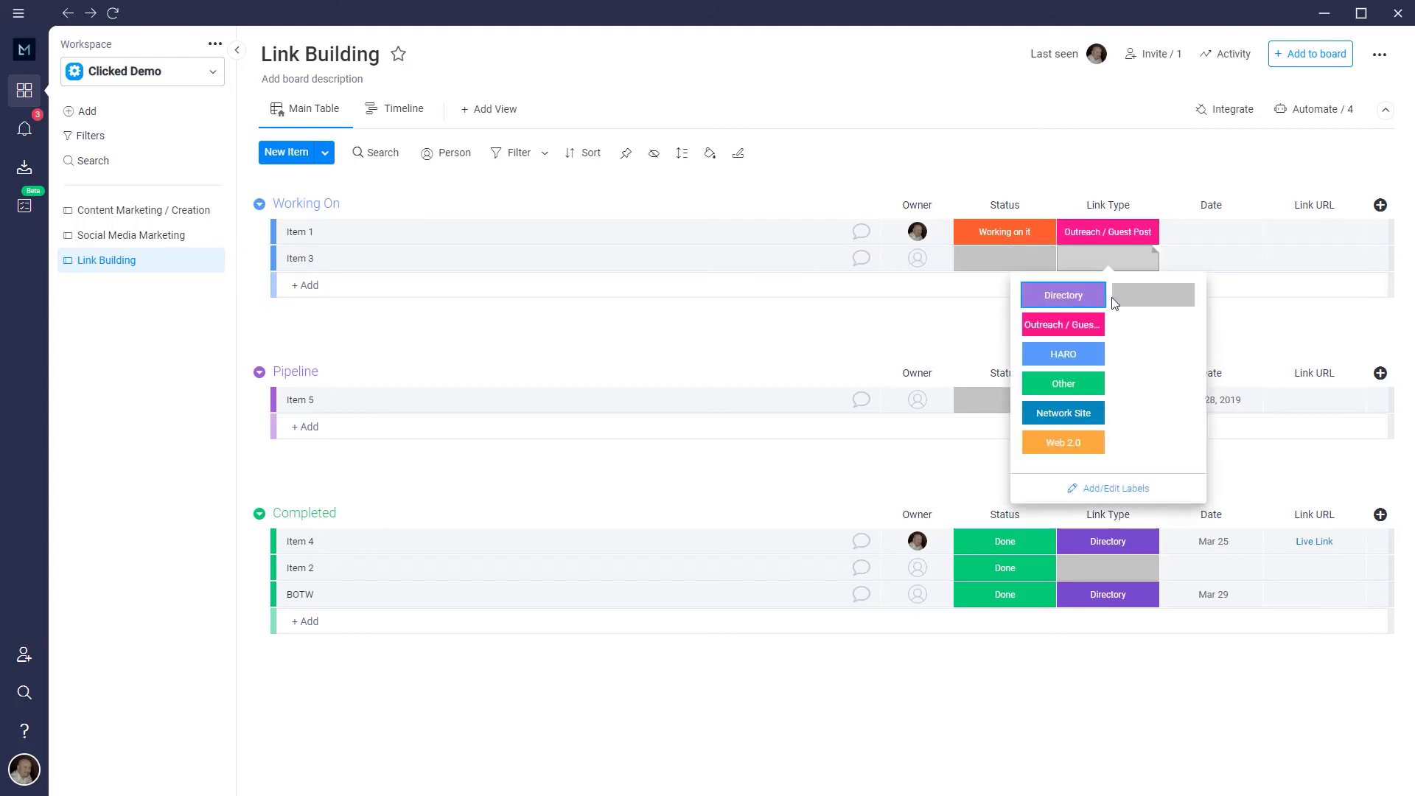
click(1083, 354)
click(1005, 258)
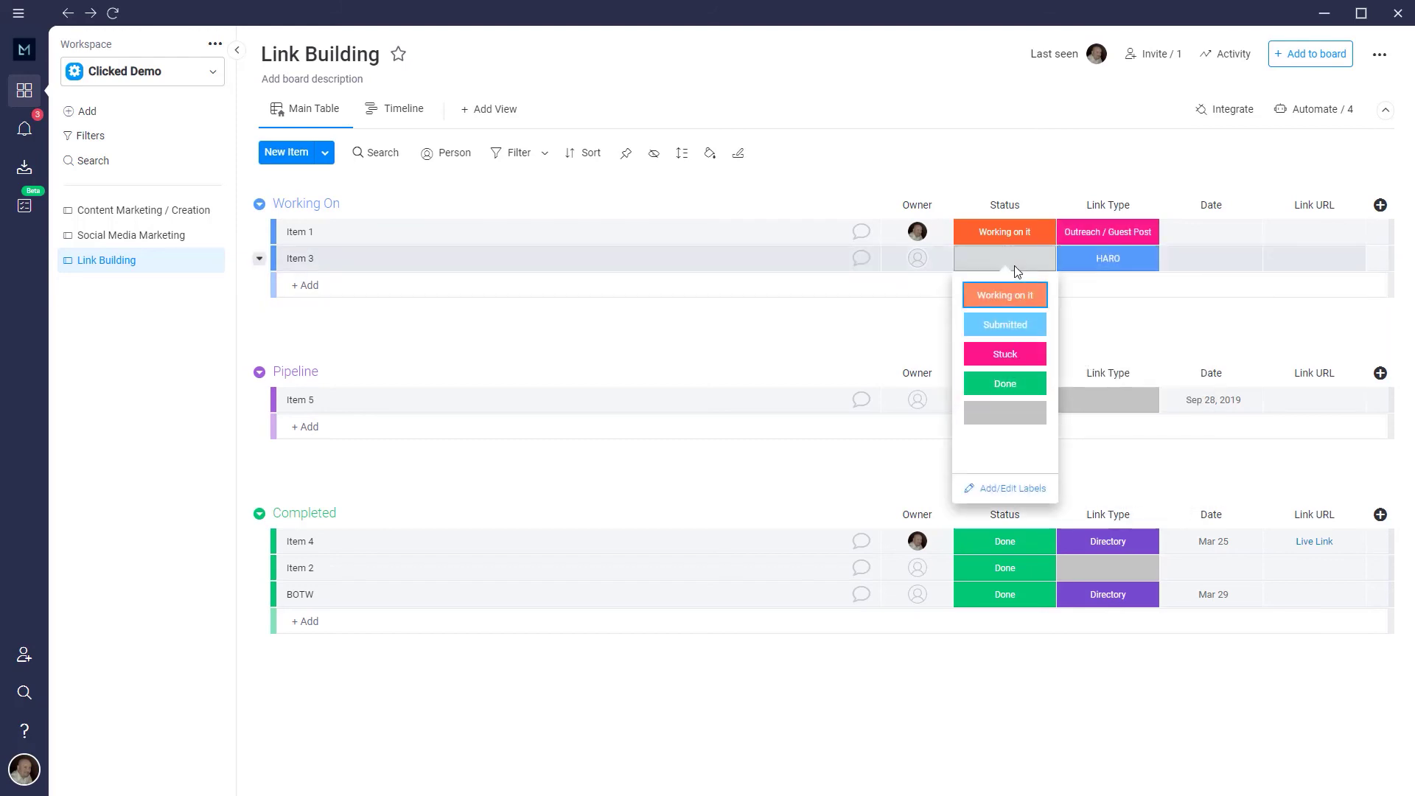
click(1015, 325)
- Look at Item 3's updates panel, date picker and link editor without adding anything
click(861, 258)
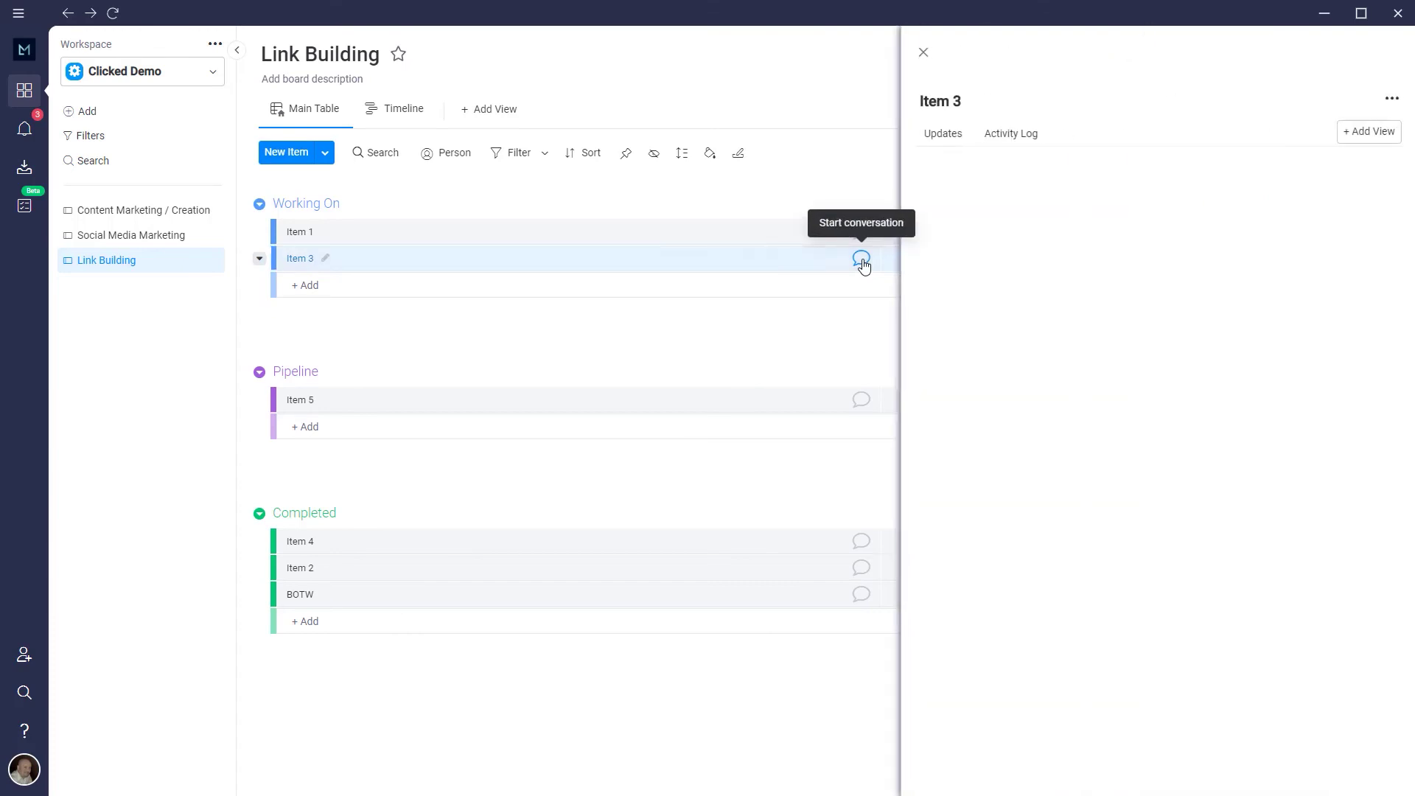
click(1018, 184)
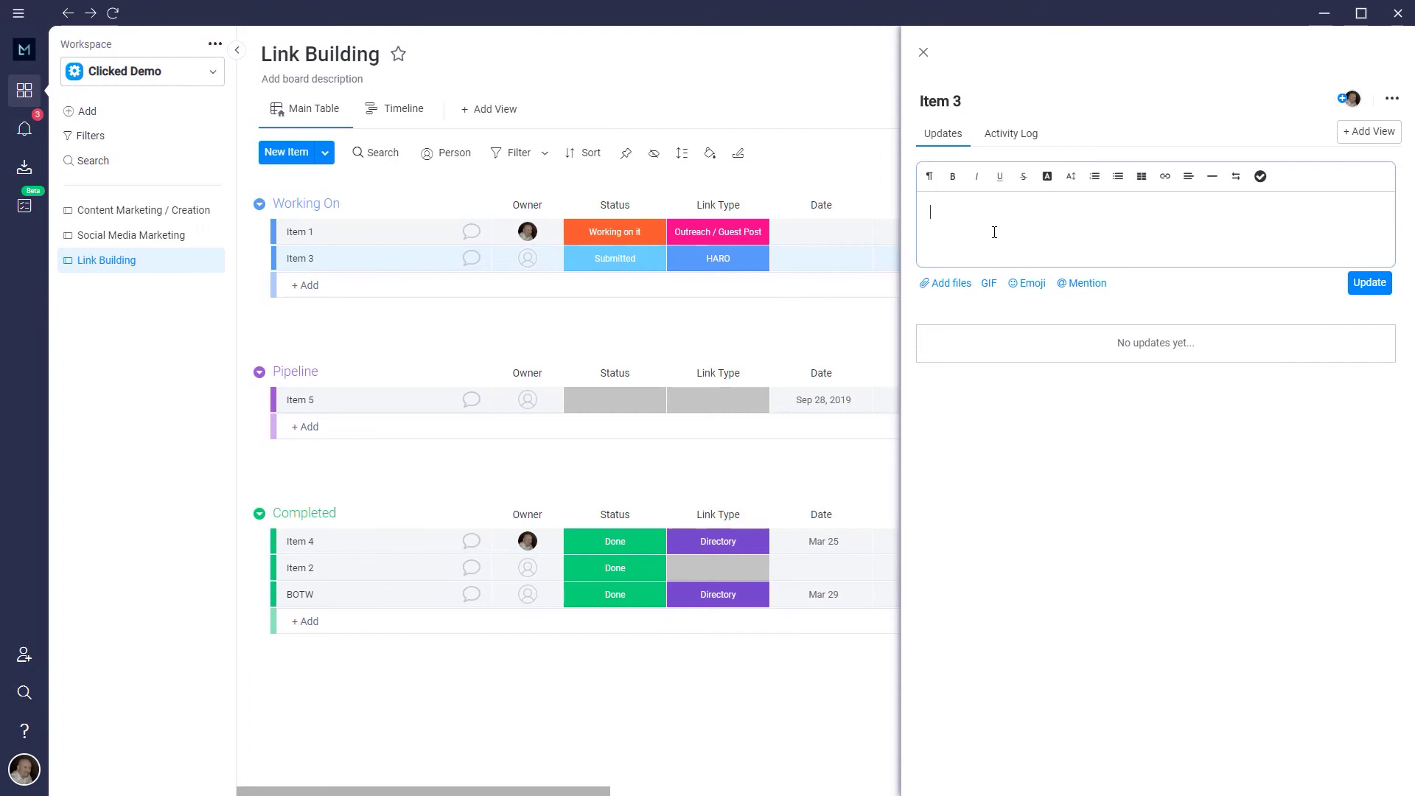
click(991, 228)
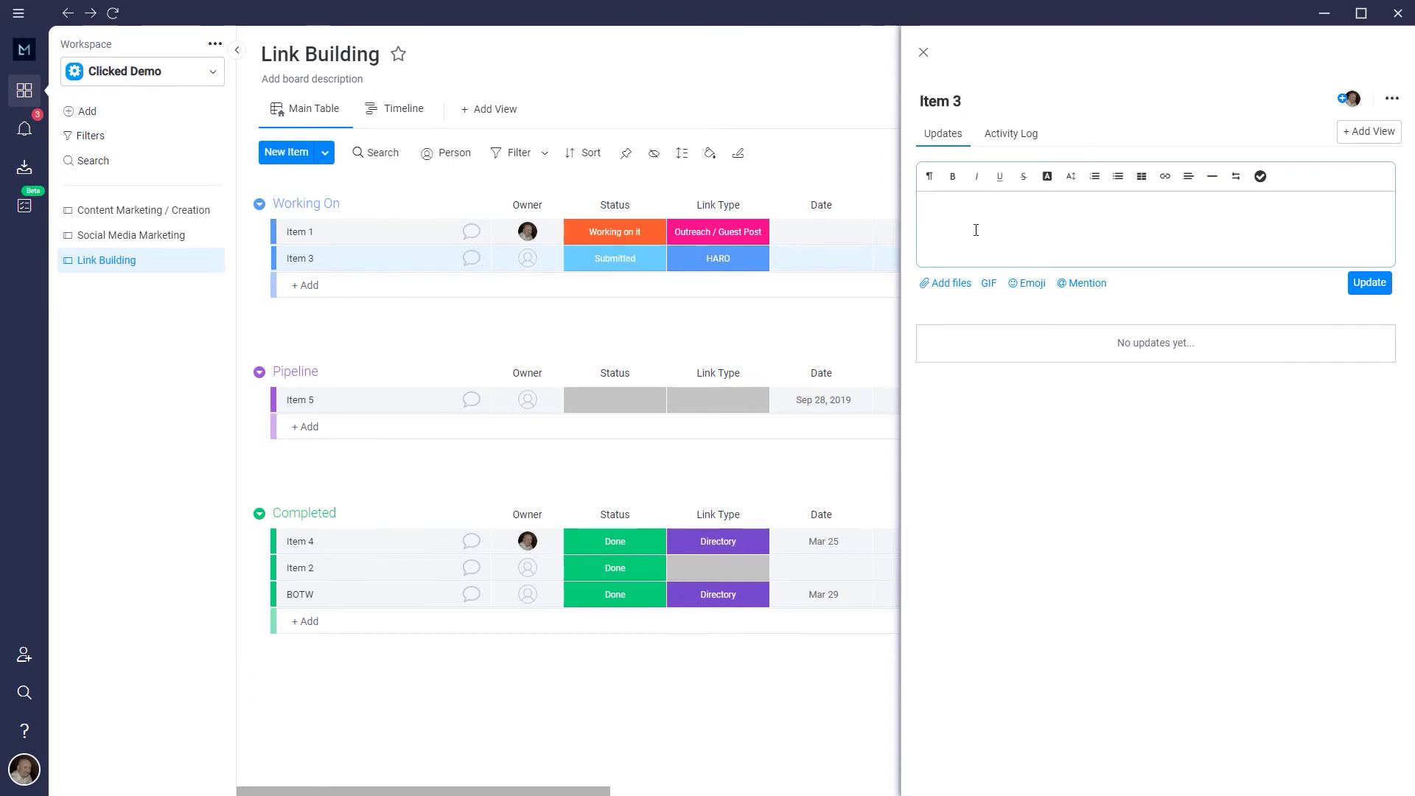
click(923, 51)
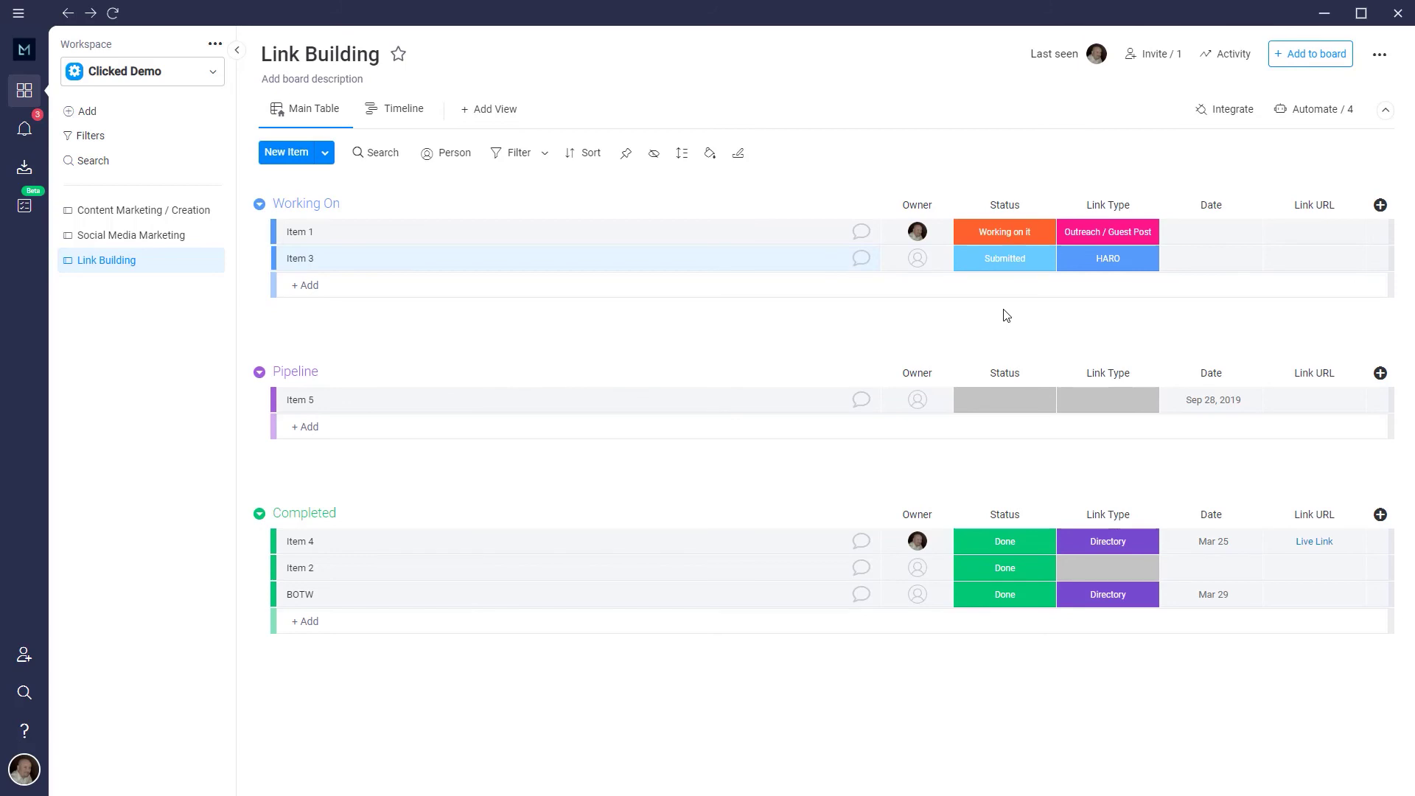
click(1211, 258)
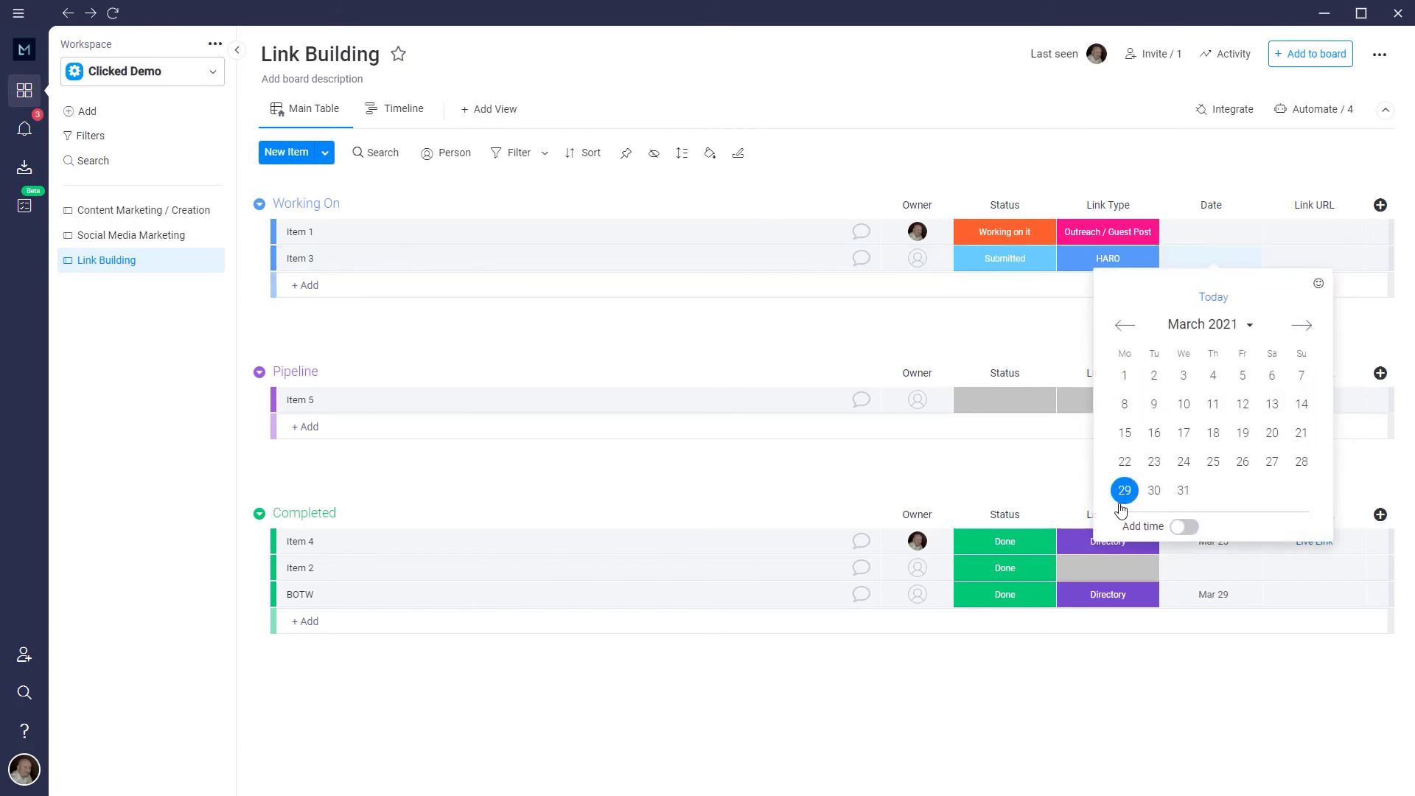
click(1319, 260)
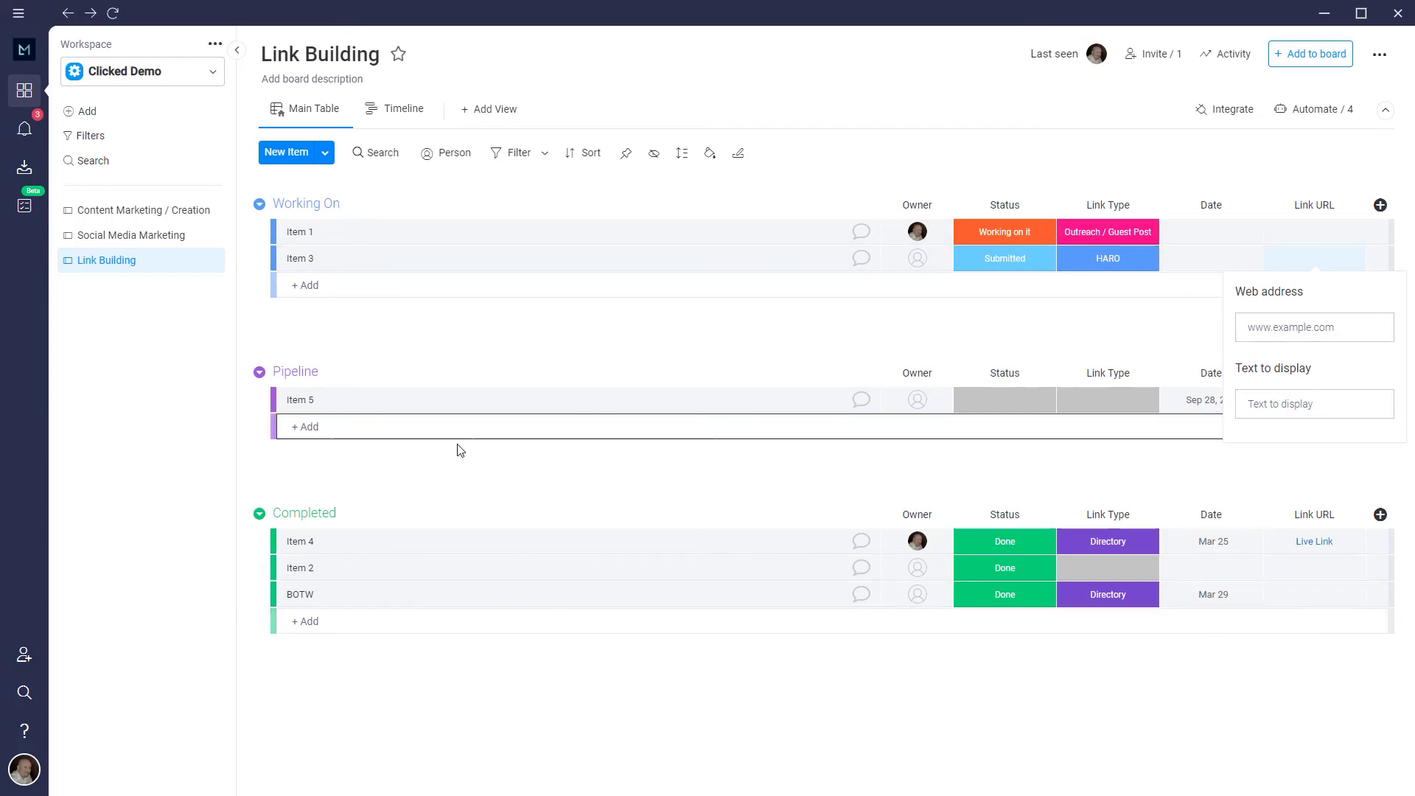
click(644, 341)
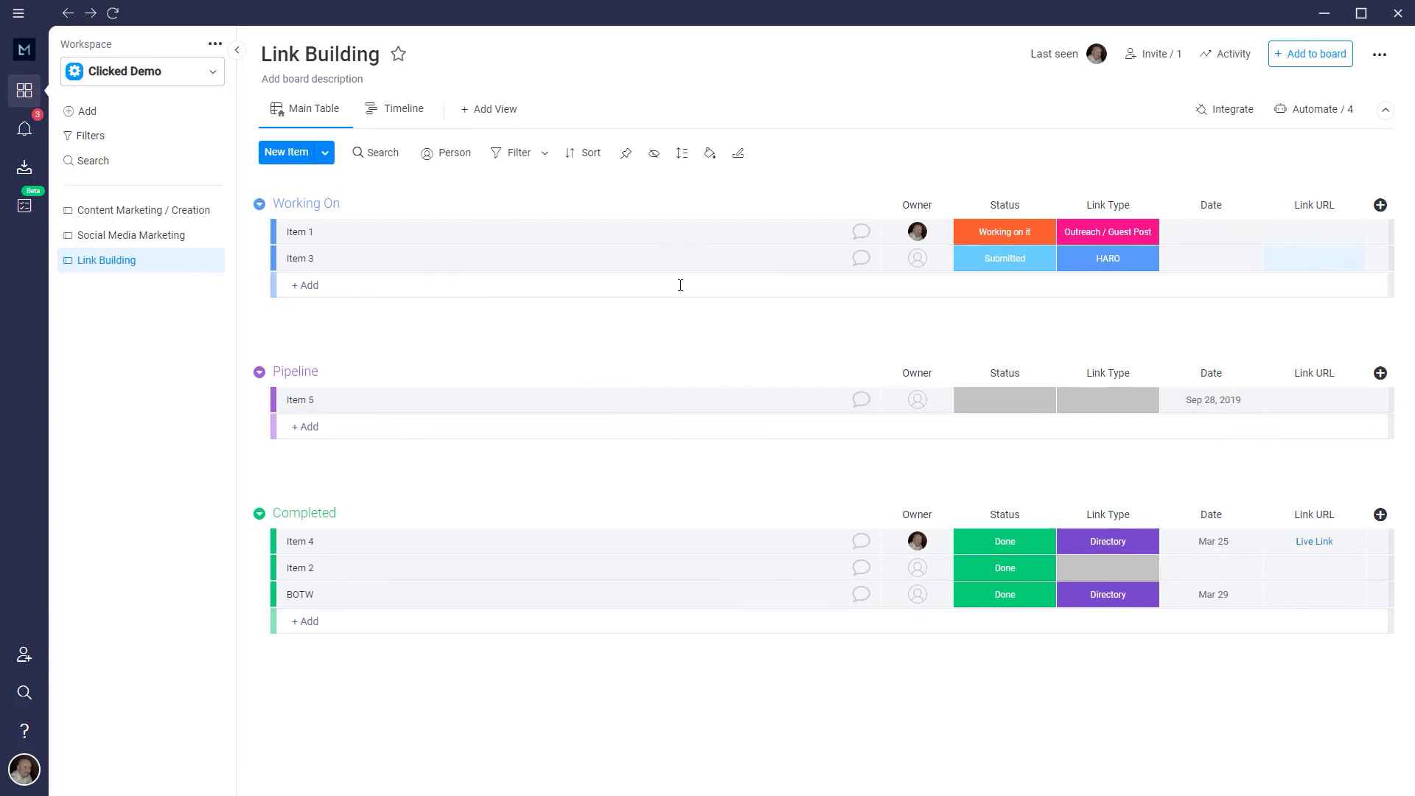
- Move between the Social Media, Content Marketing and Link Building boards, ending on Content Marketing / Creation
click(127, 237)
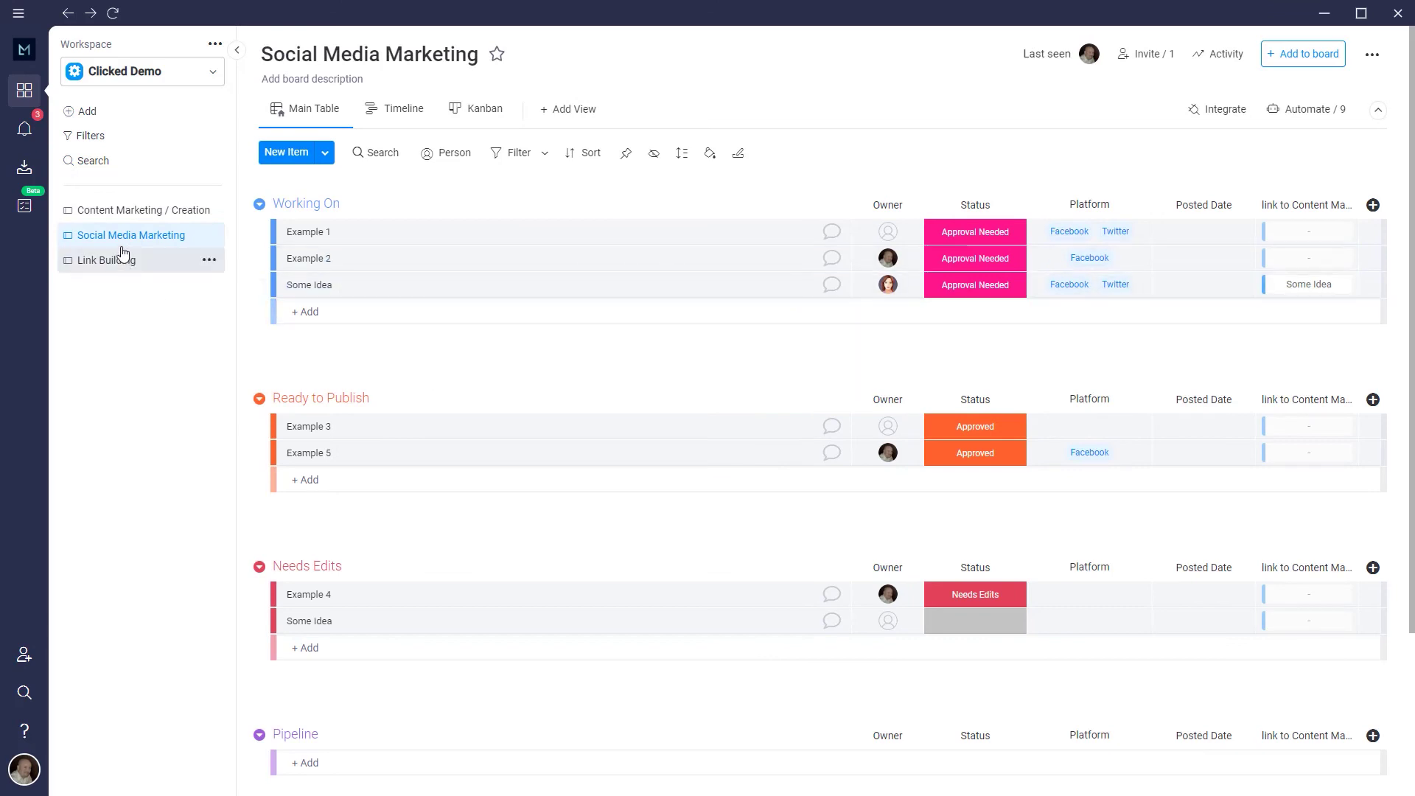
click(119, 212)
click(109, 261)
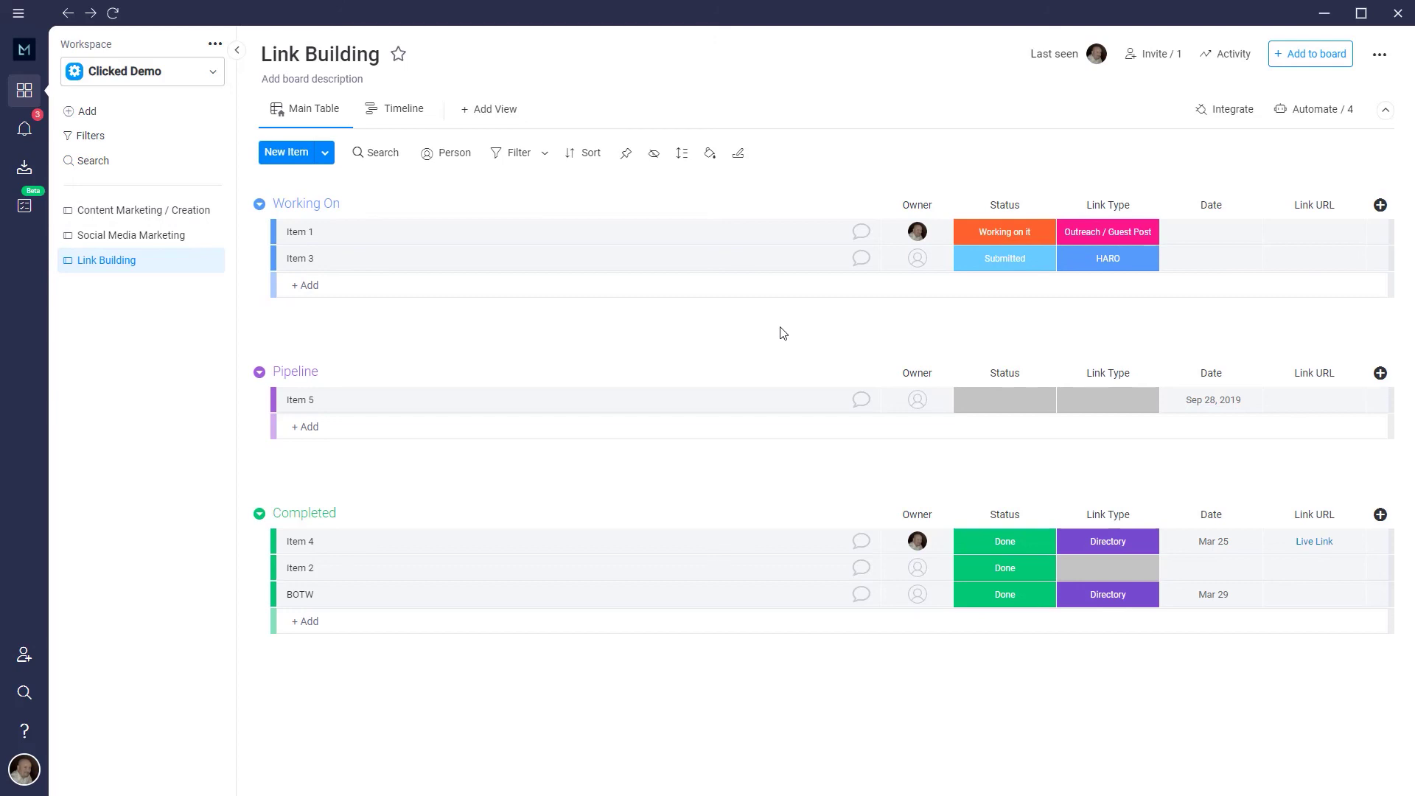
click(169, 215)
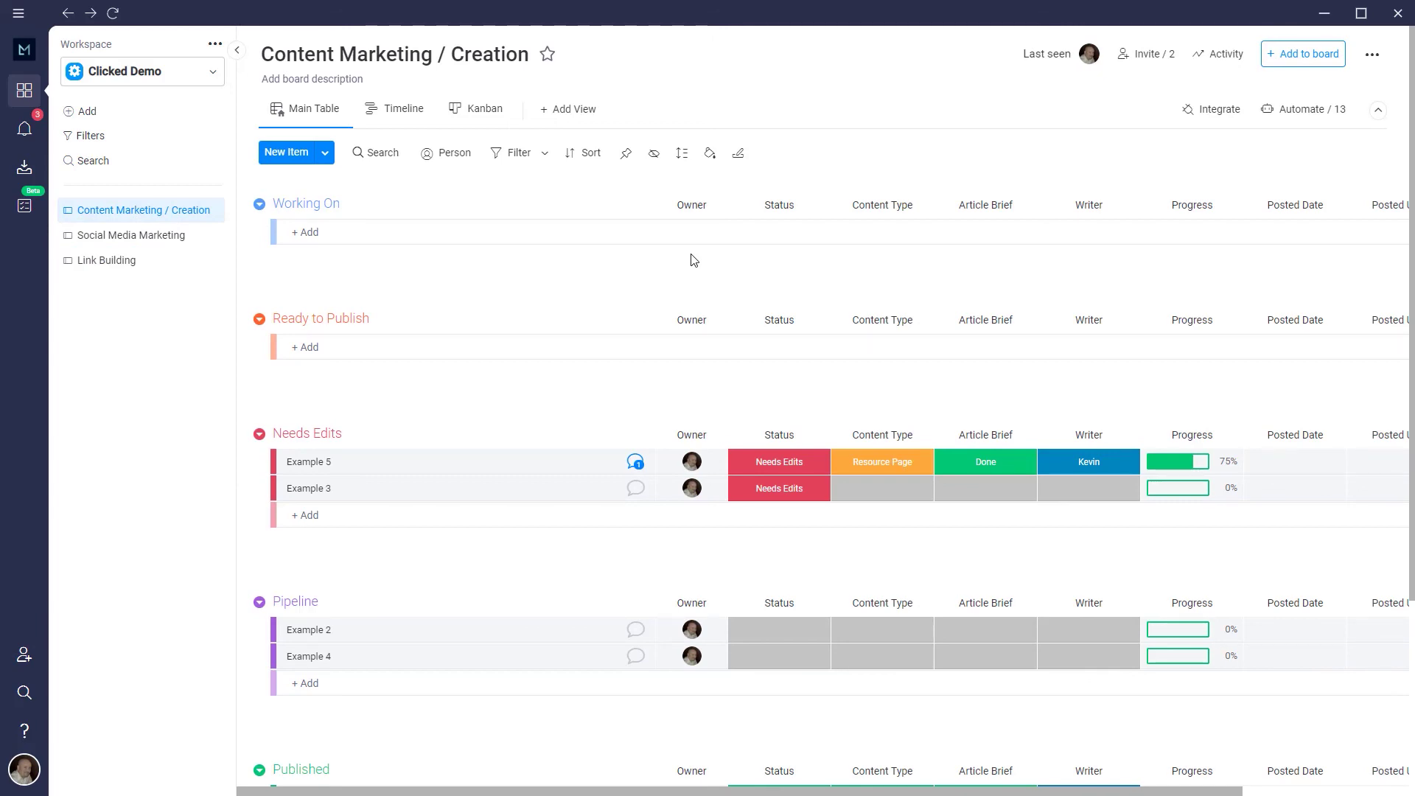
- Open Example 3's updates panel and expand a blank 'Write an update...' editor
click(635, 488)
click(1012, 183)
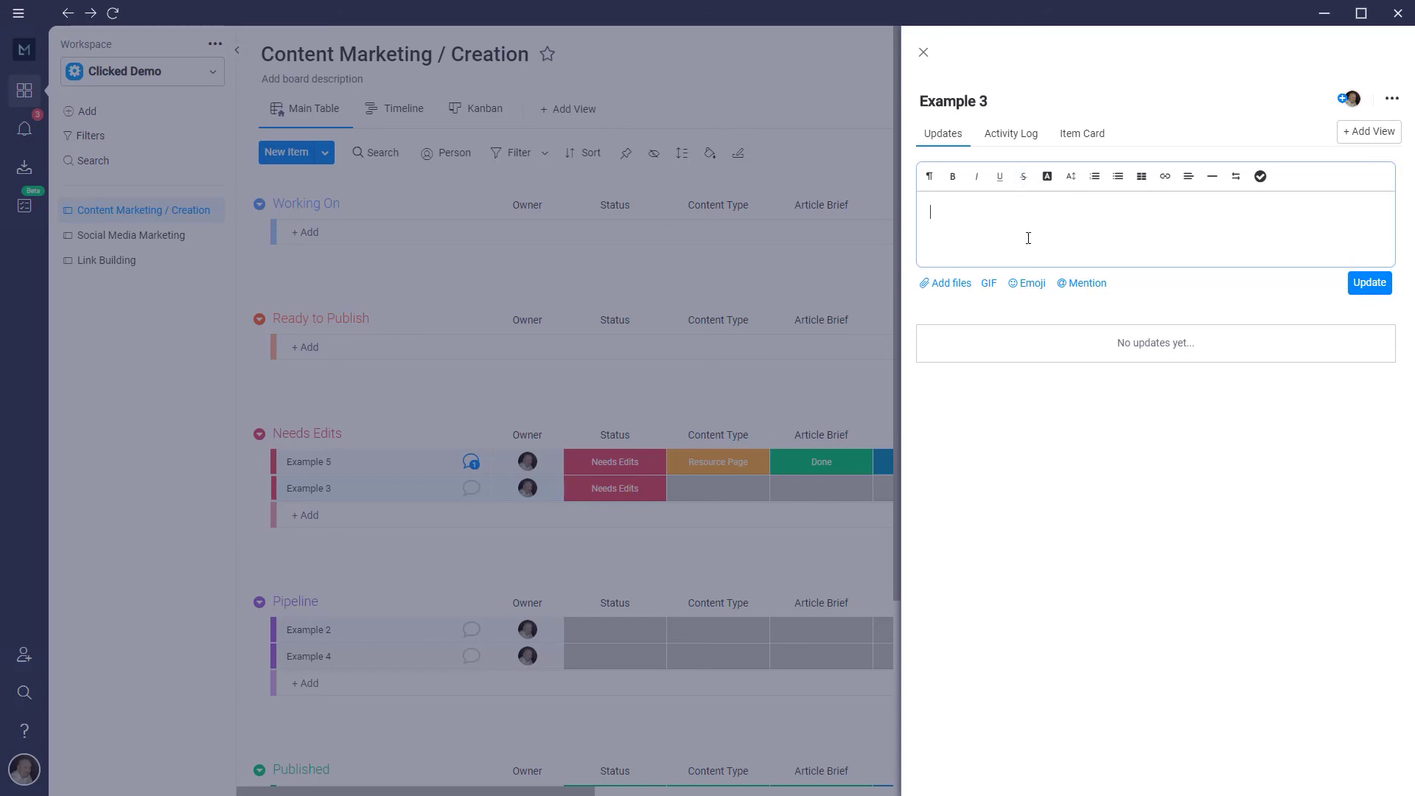
- Close Example 3's item panel, then reopen its updates with a fresh update editor
click(924, 64)
click(924, 65)
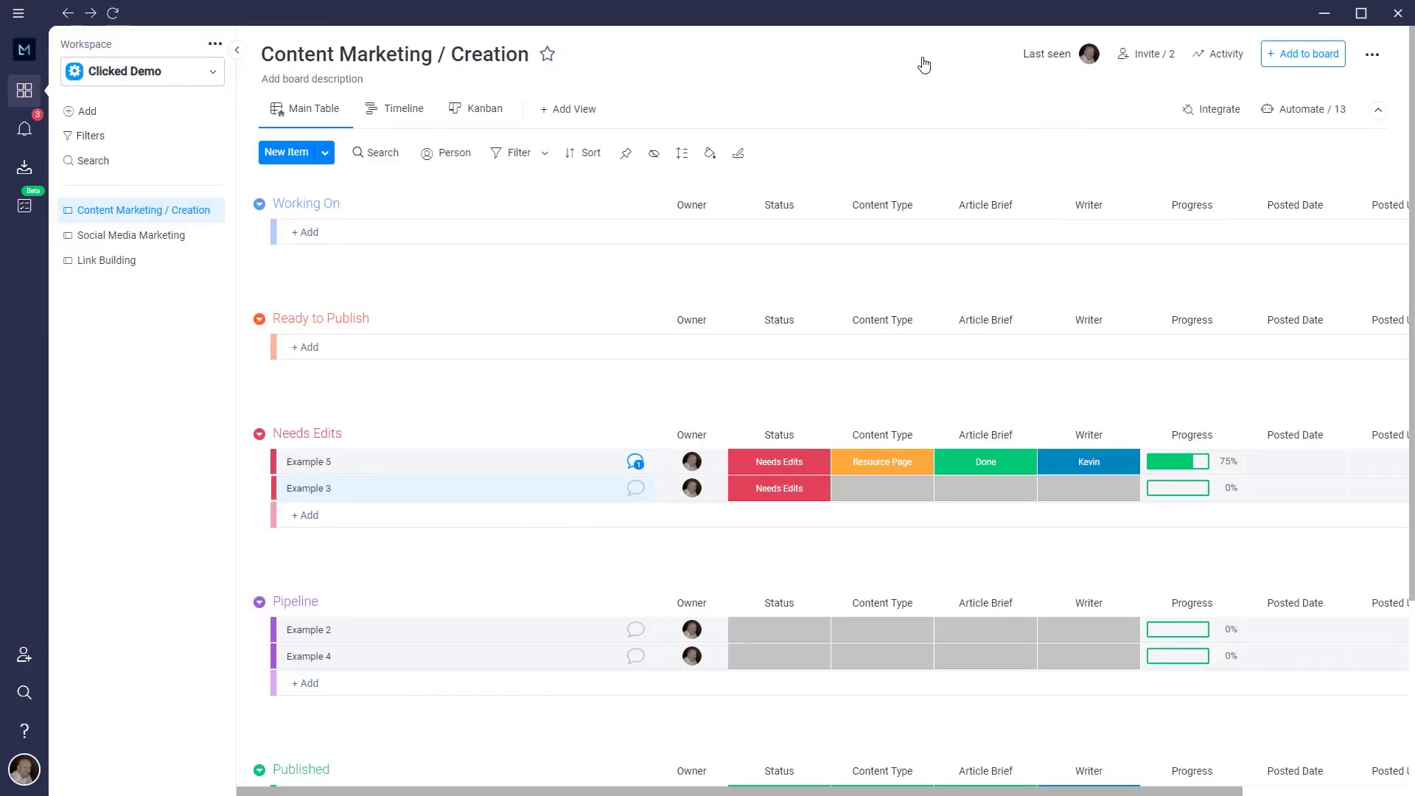
click(634, 489)
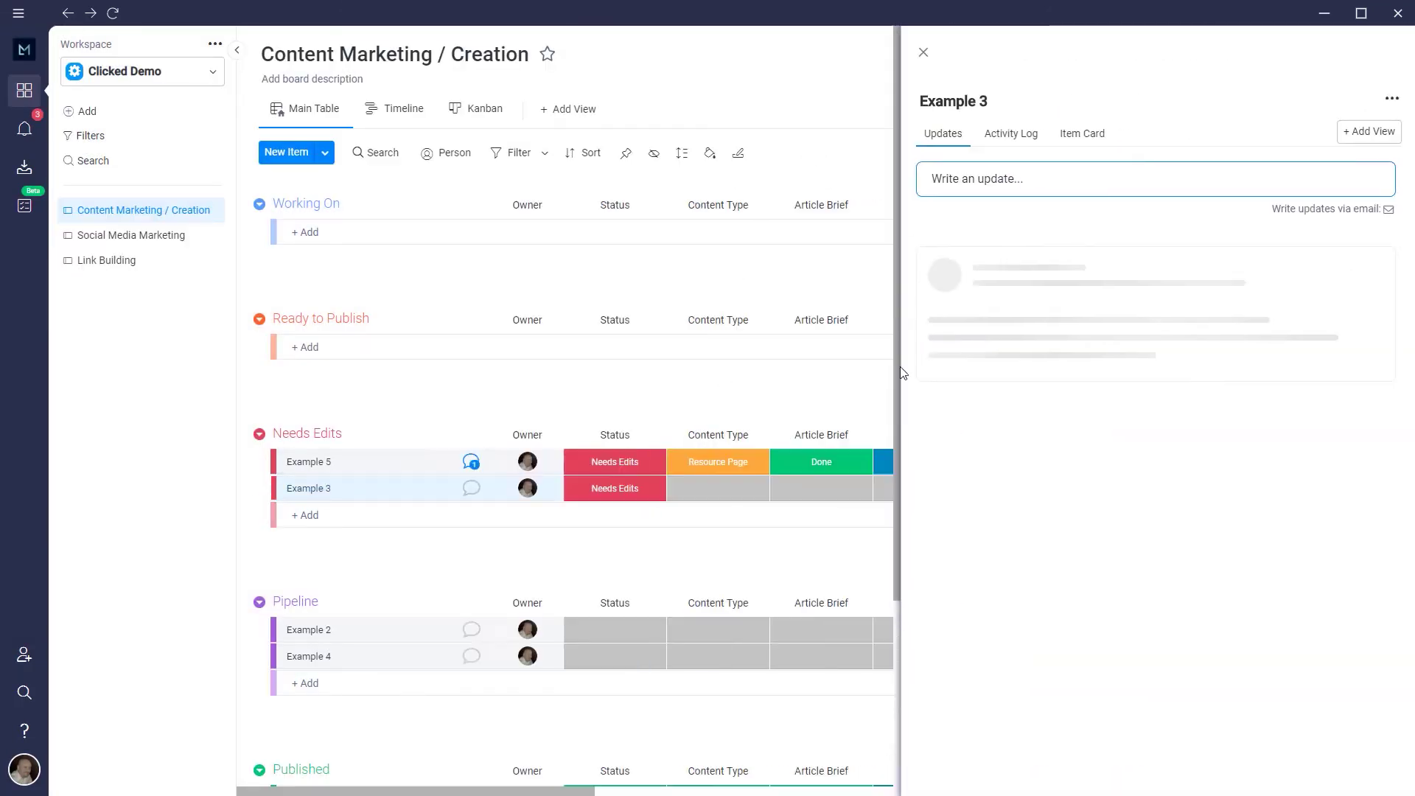
click(984, 195)
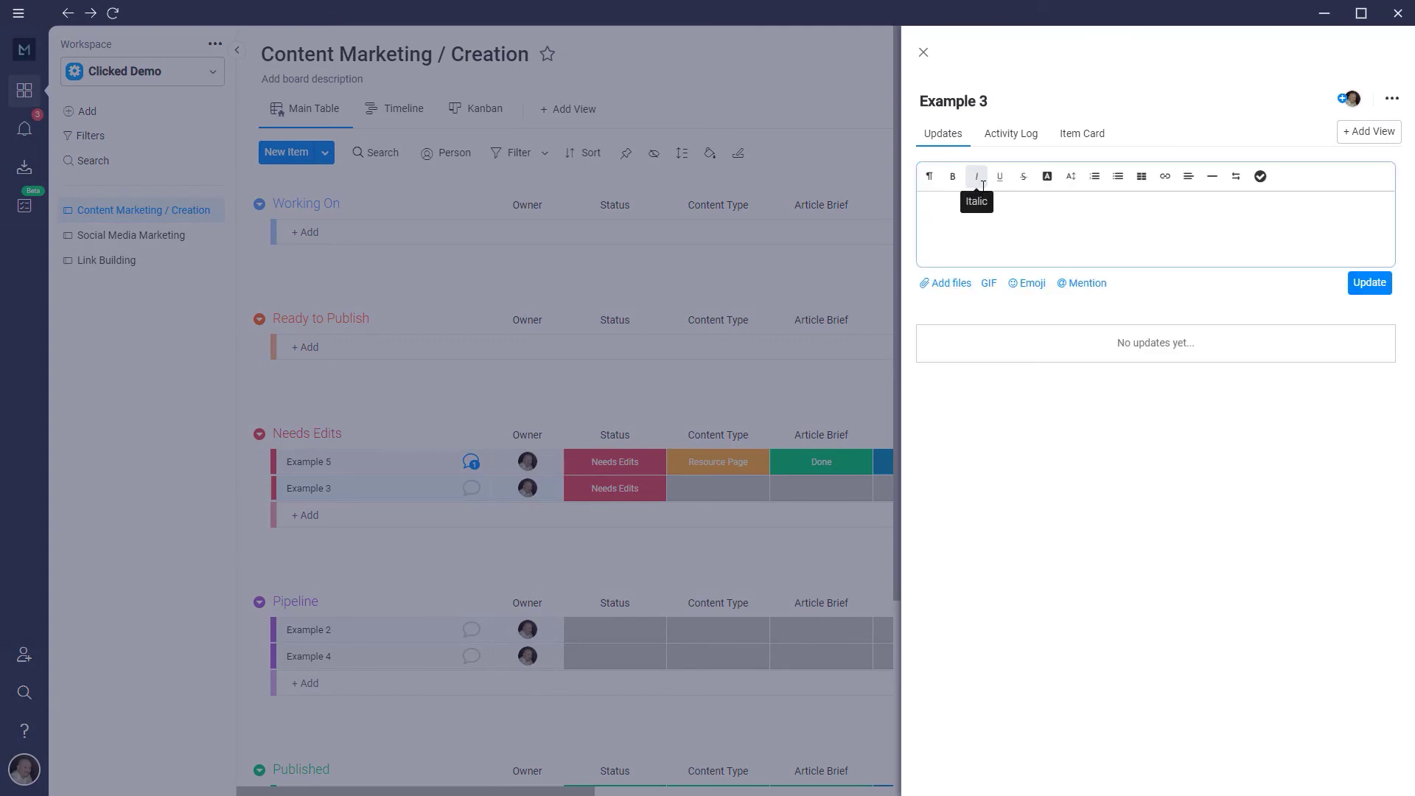
- Mention the teammate from the People list in Example 3's update, then close the panel
text(@as)
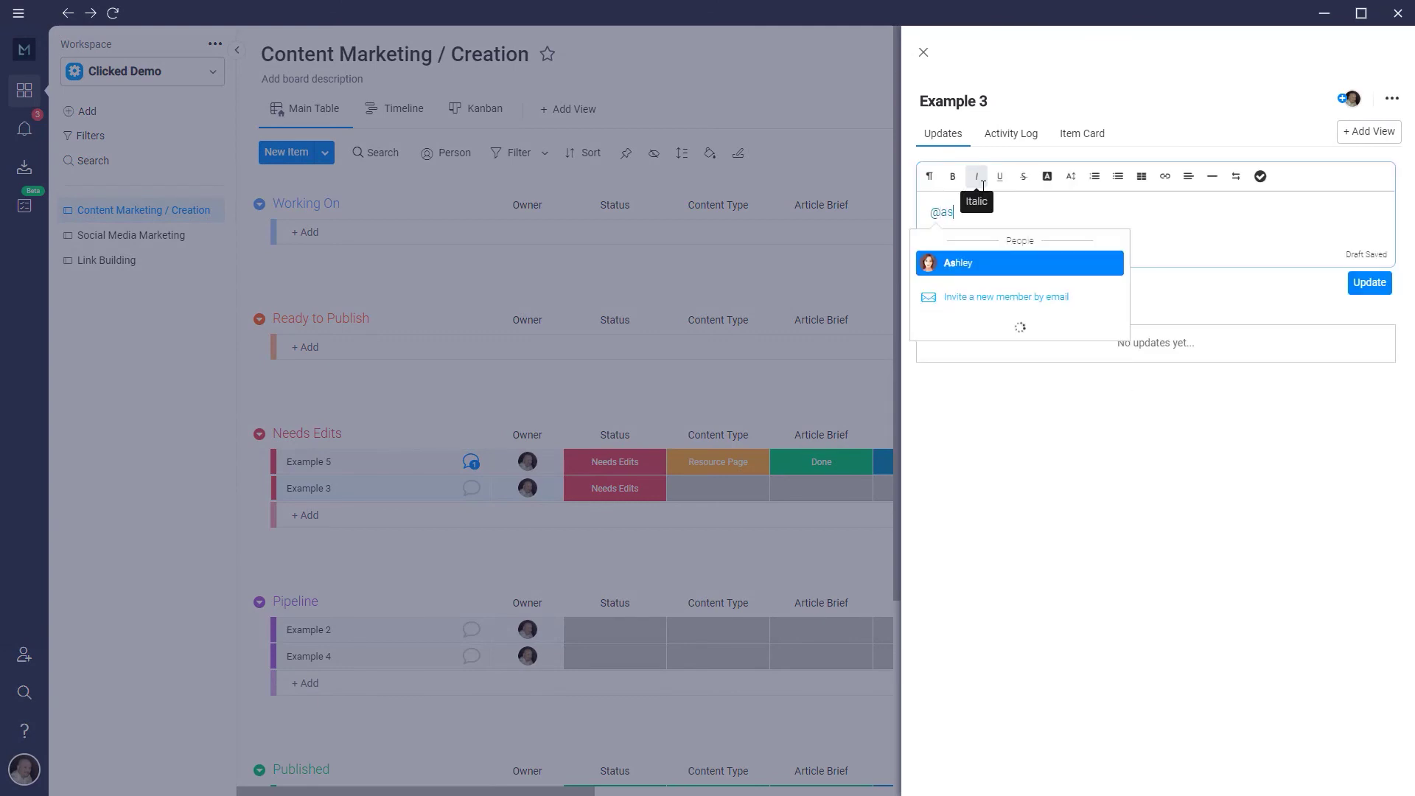
text(hley)
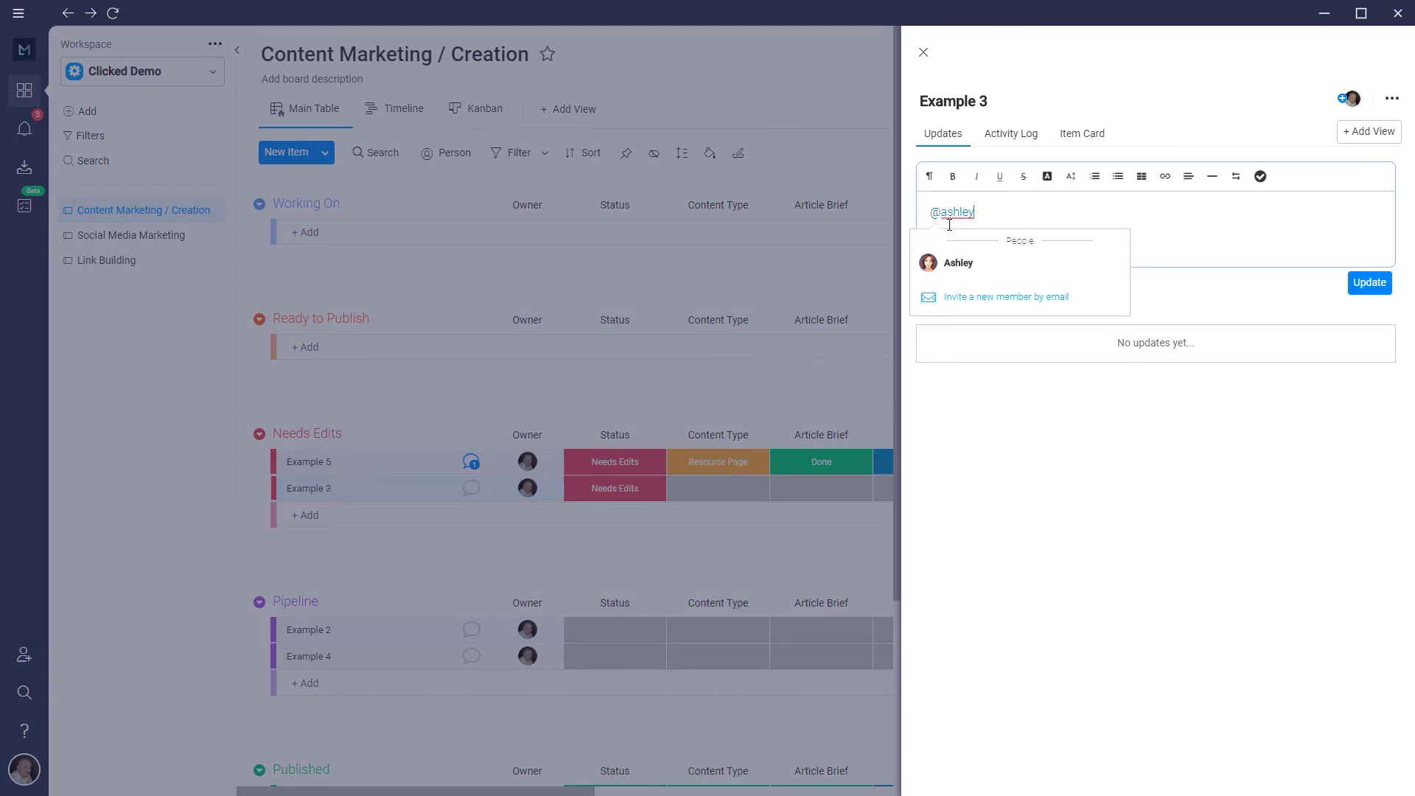
click(961, 263)
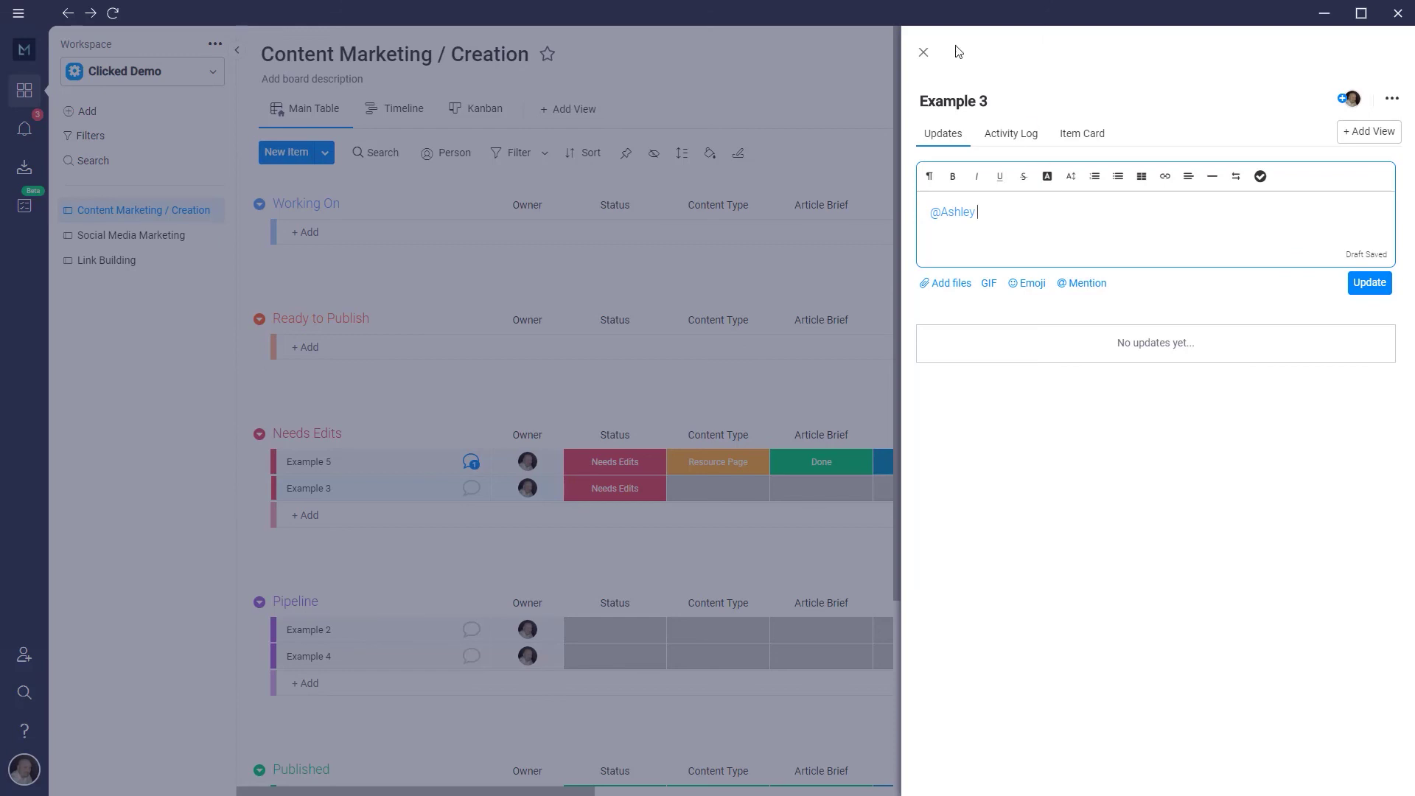
click(923, 52)
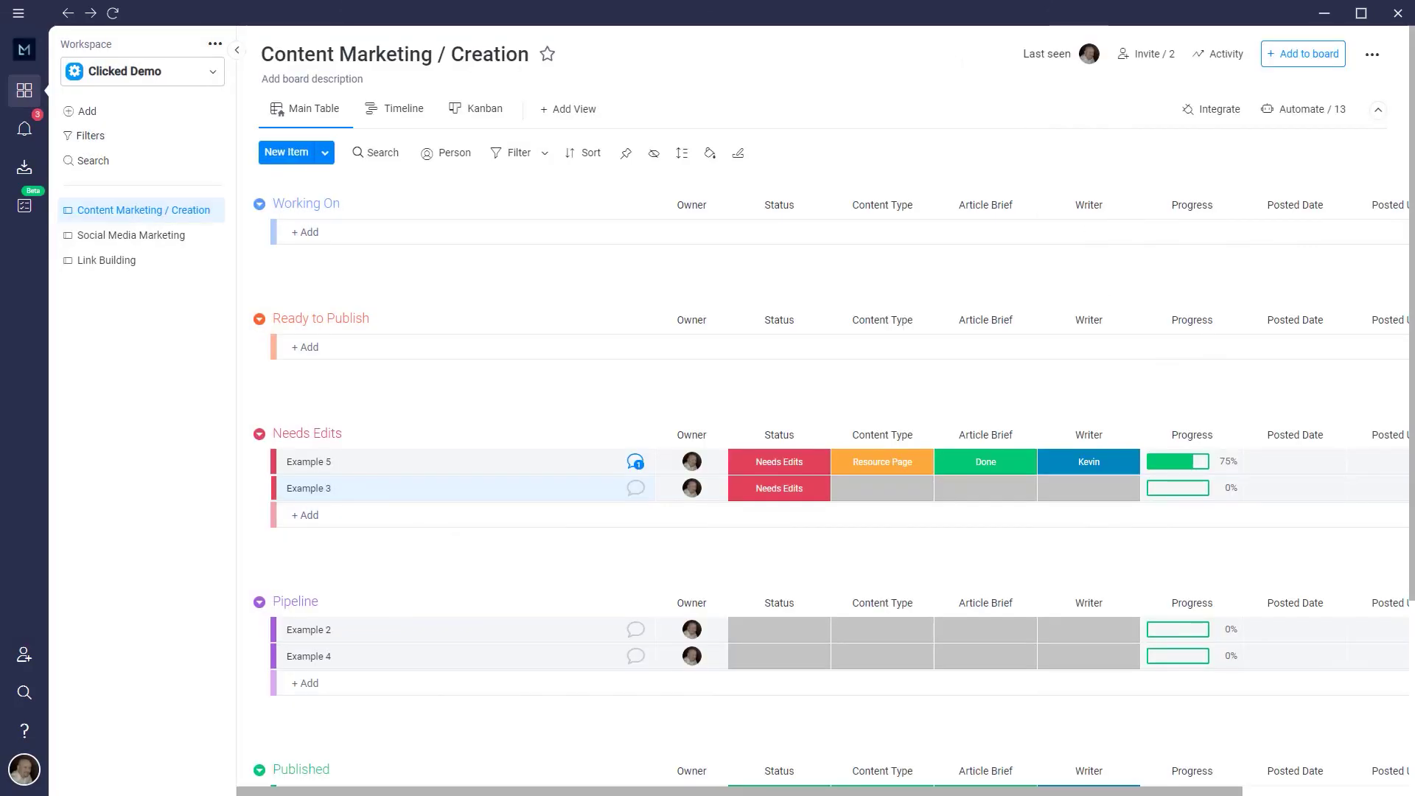